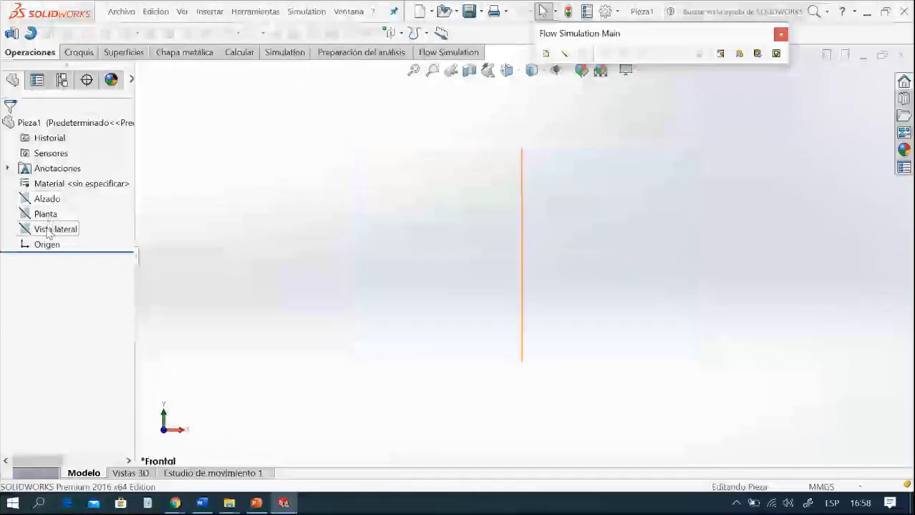
Step: Sketch a circle about 85 mm in diameter on the Vista lateral plane, centred on the origin
click(49, 230)
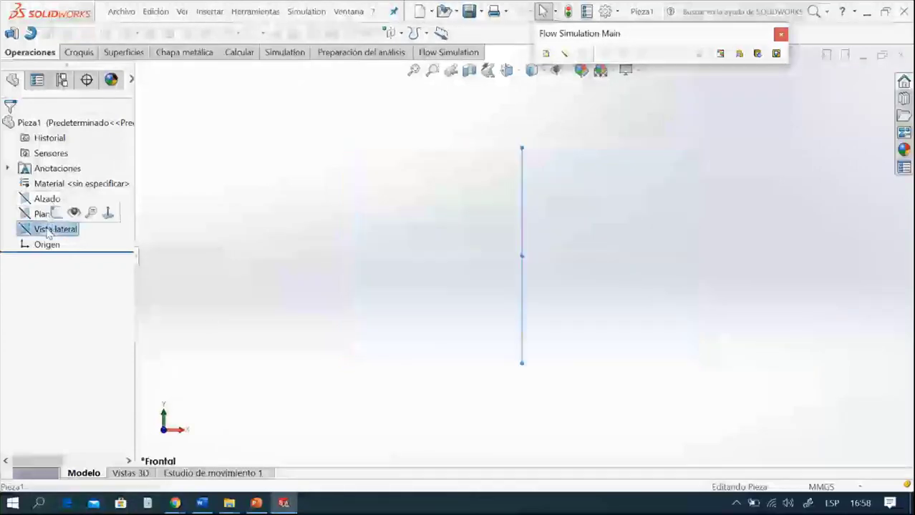
click(108, 215)
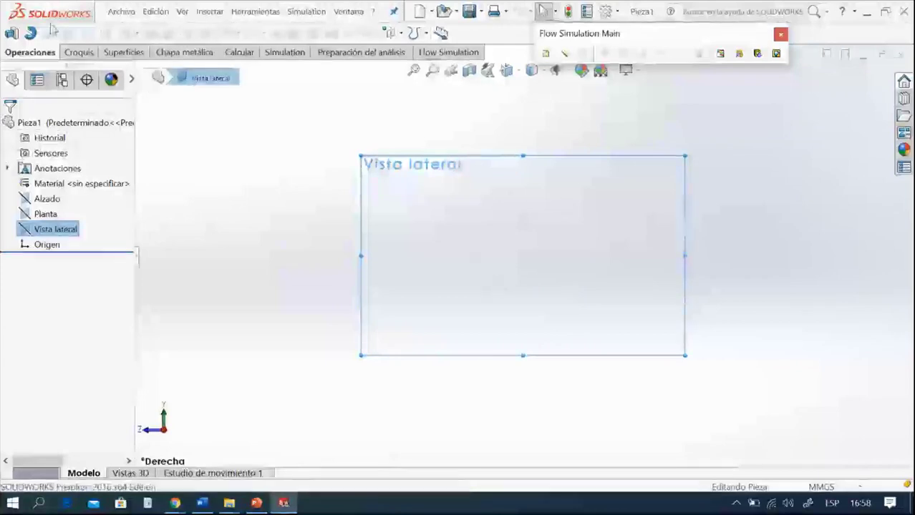
click(79, 54)
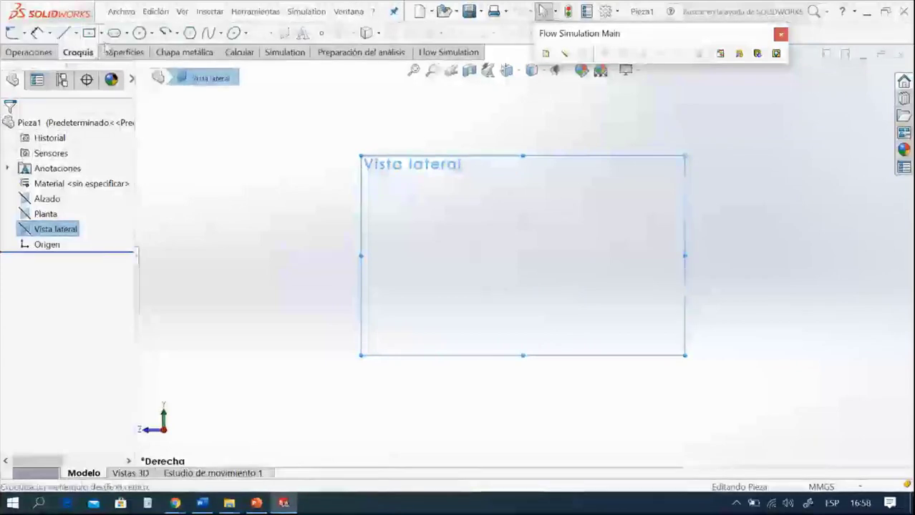
click(151, 34)
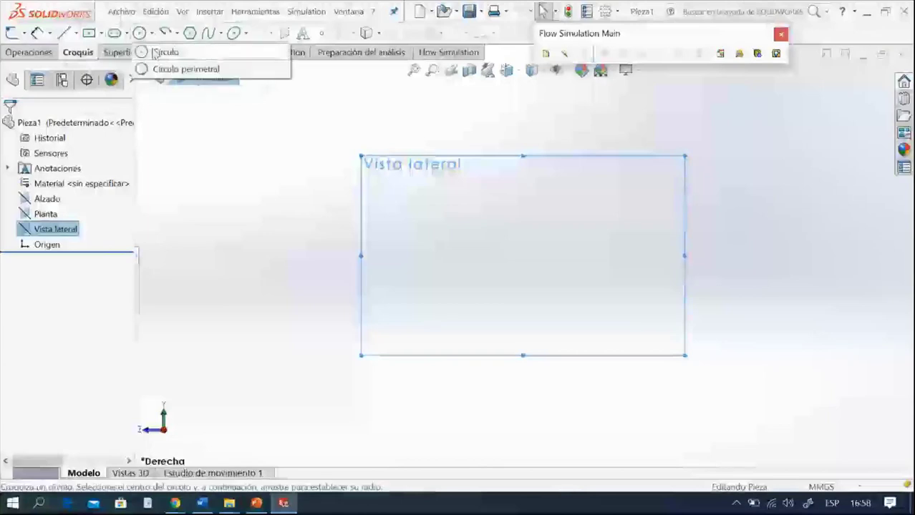
click(162, 53)
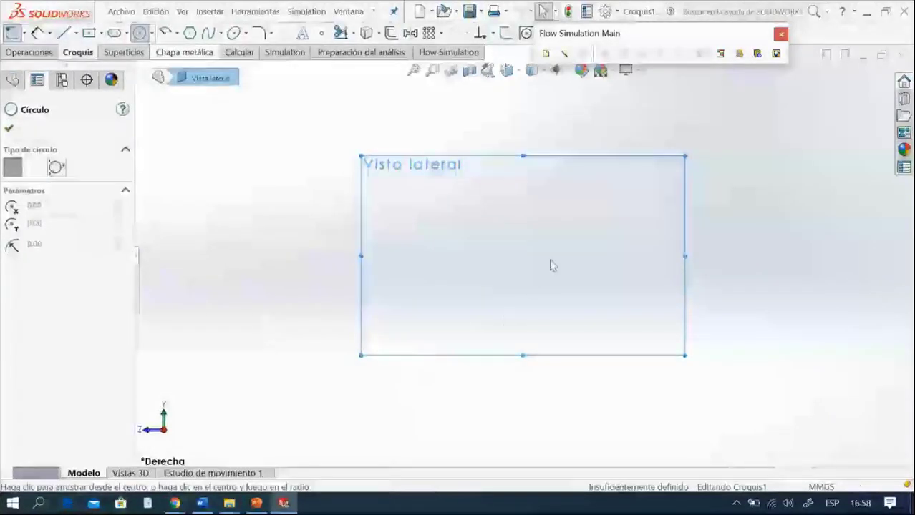
click(479, 277)
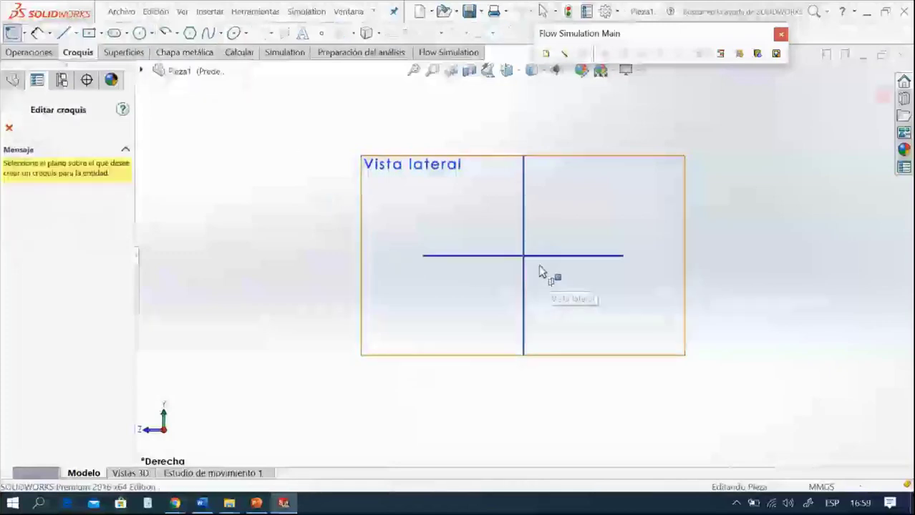
drag(523, 256, 631, 256)
click(8, 129)
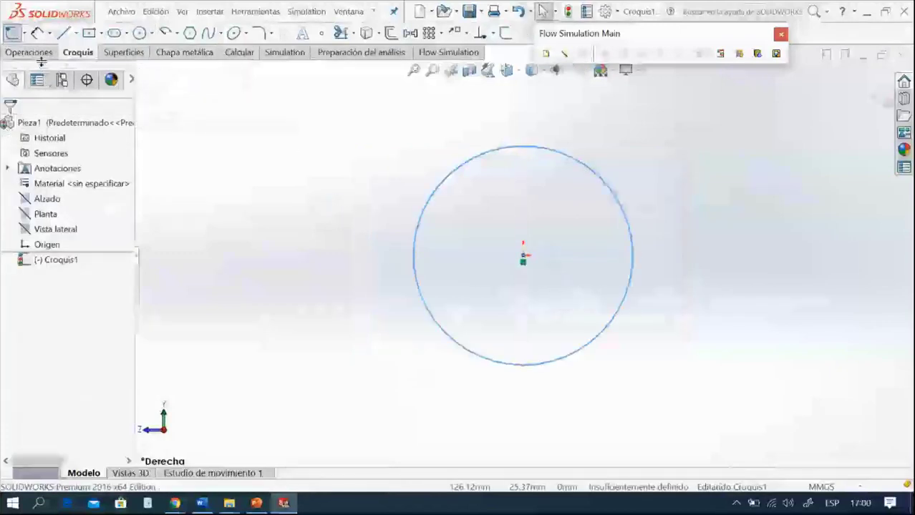
Step: Dimension the circle's diameter at 64 mm
click(38, 33)
click(624, 289)
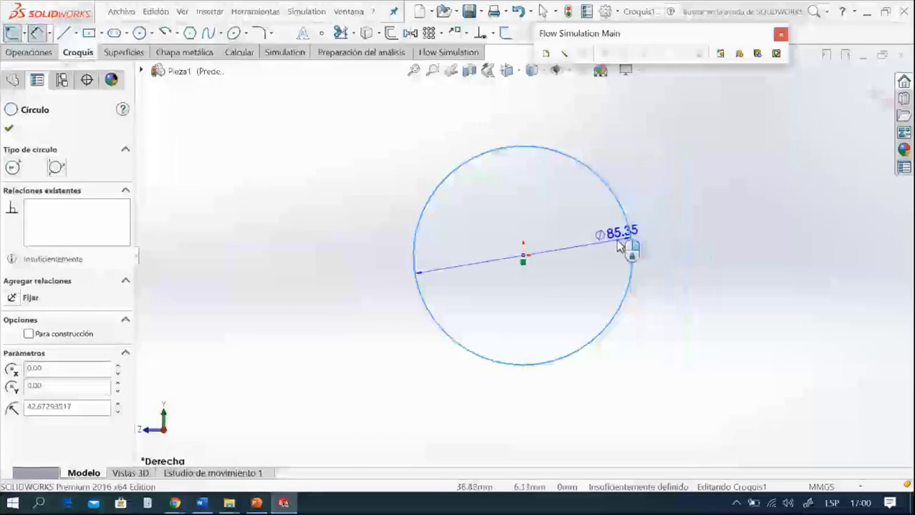
click(674, 259)
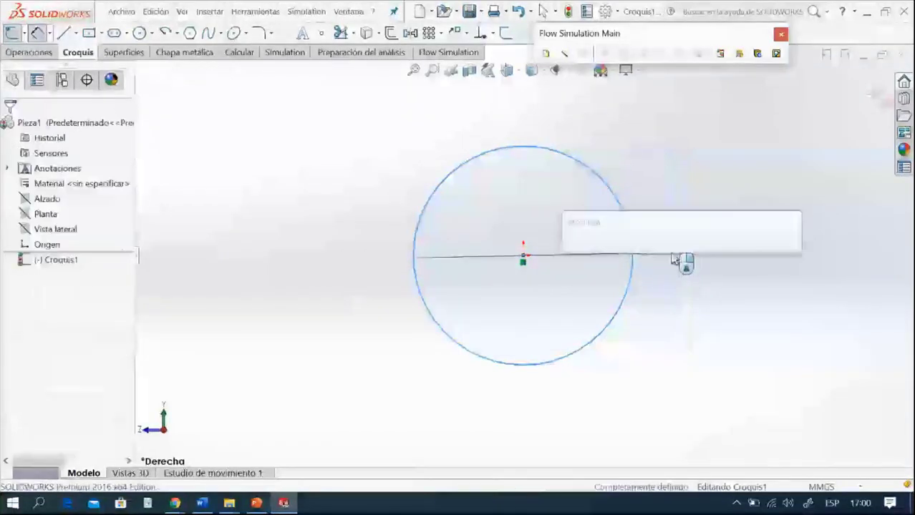
text(64)
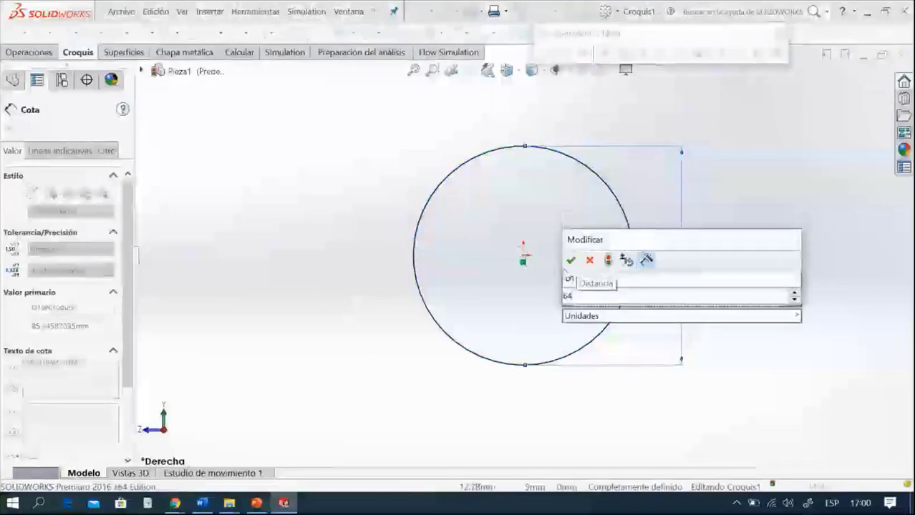
click(570, 261)
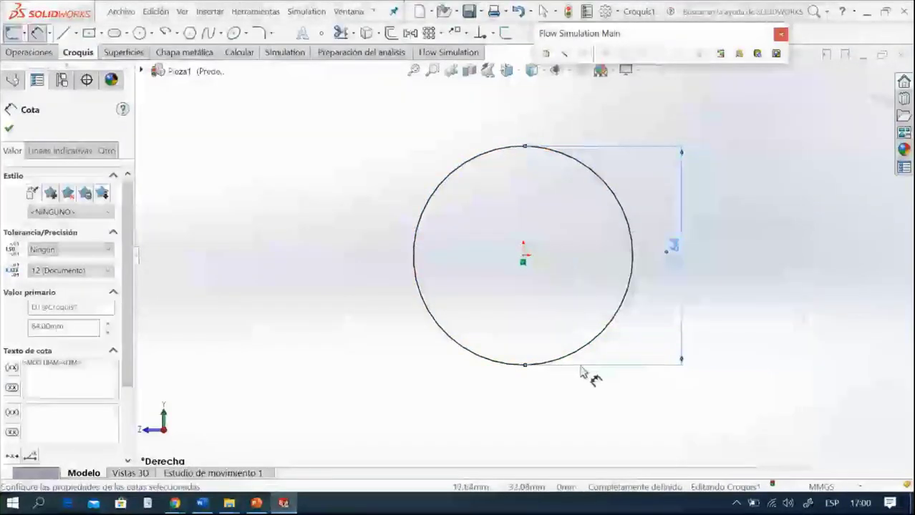
Step: Extrude the circle sketch as a boss to a depth of 50 mm
click(29, 53)
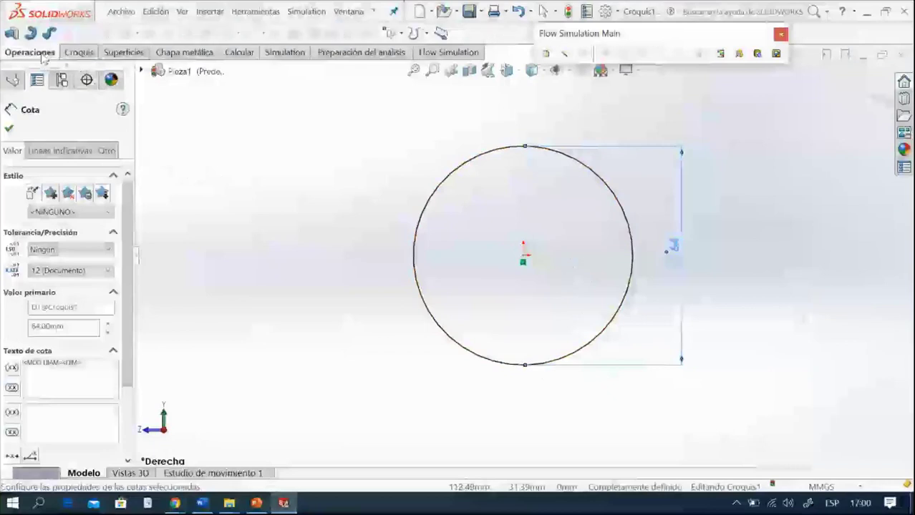
click(10, 32)
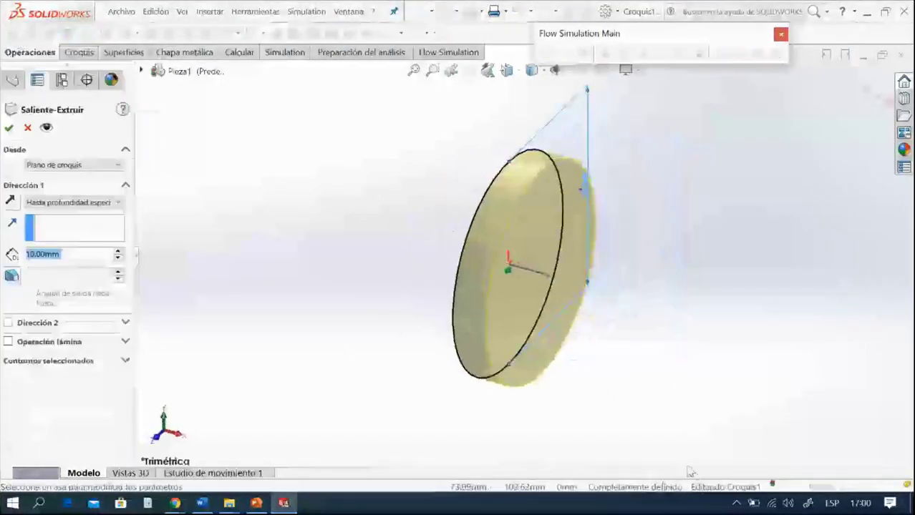
click(73, 255)
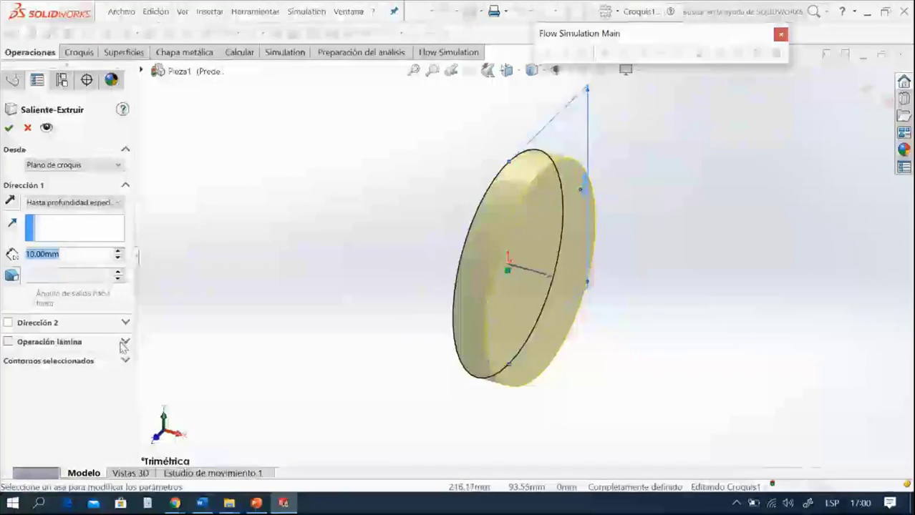
text(50)
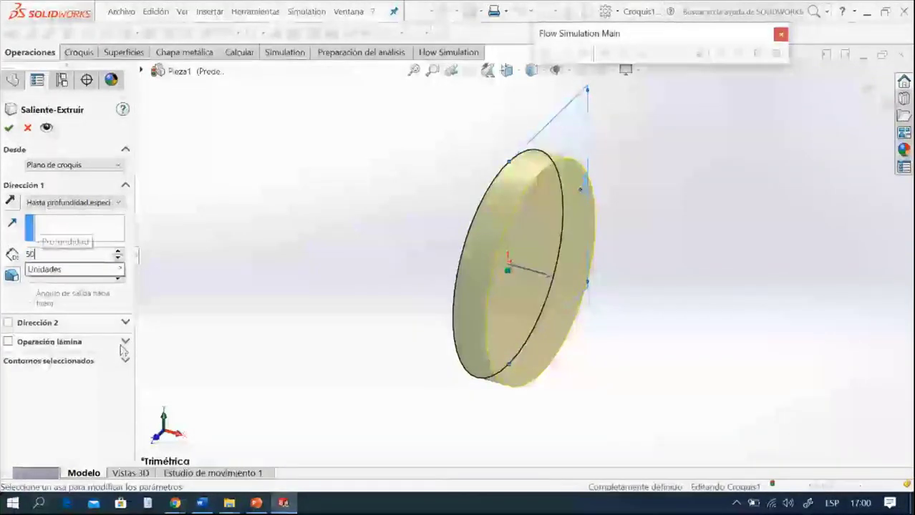
key(Return)
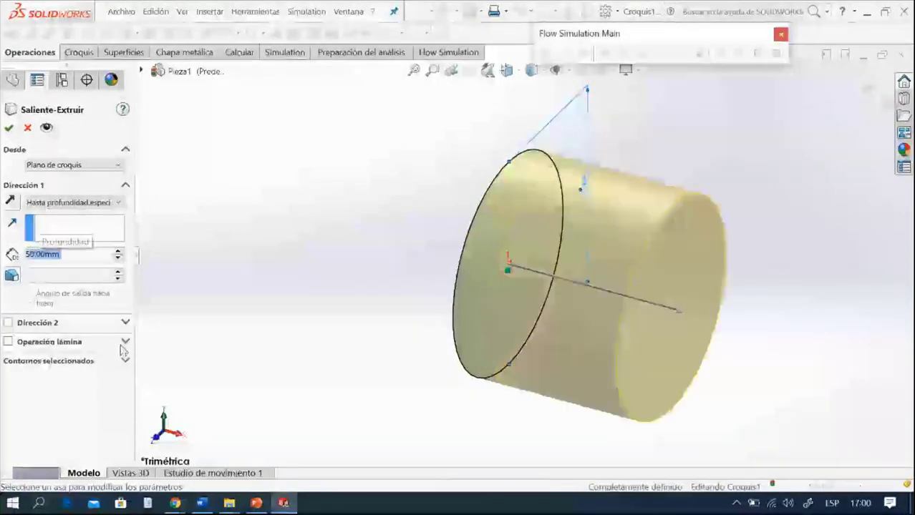
click(8, 127)
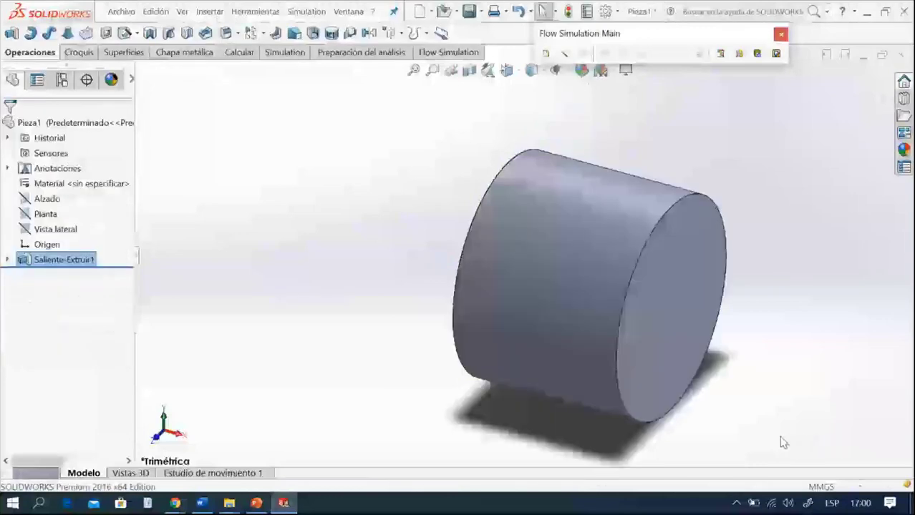
Step: Sketch a circle about 74 mm in diameter on the cylinder's extruded end face, centred on the origin
scroll(760, 382, up, 3)
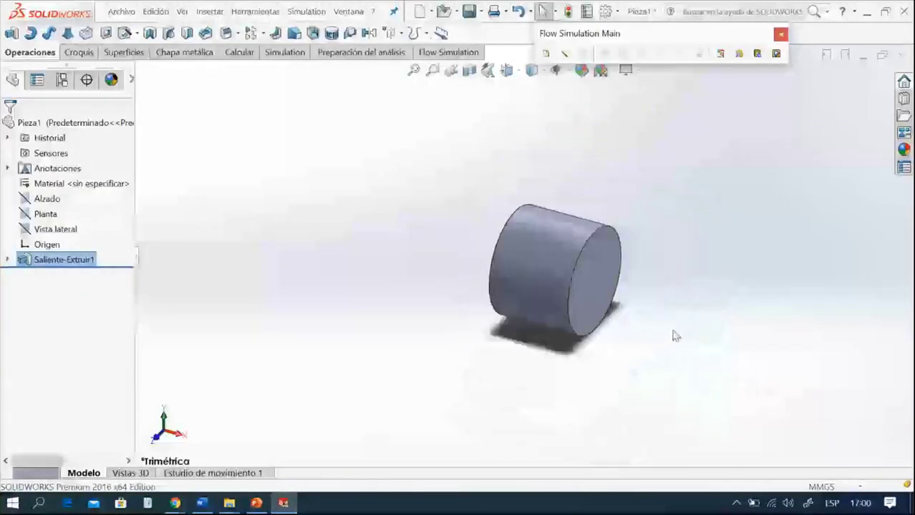
click(599, 284)
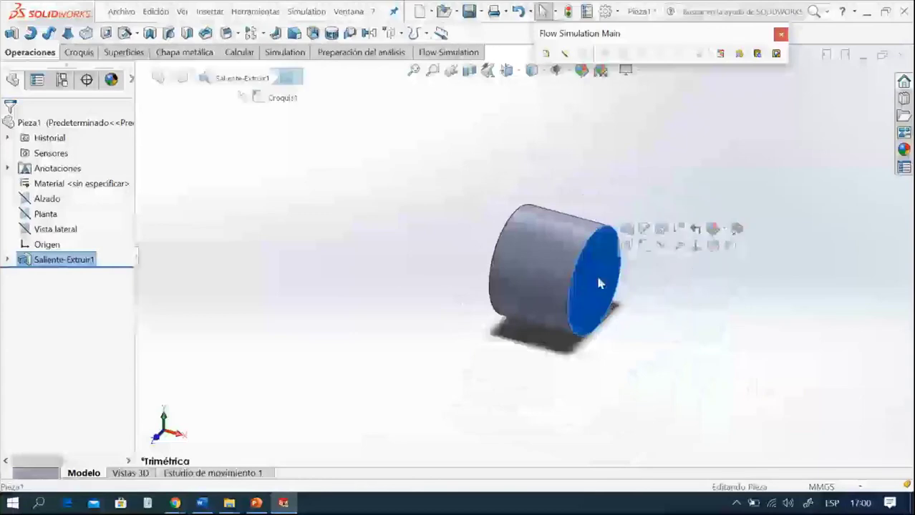
click(695, 246)
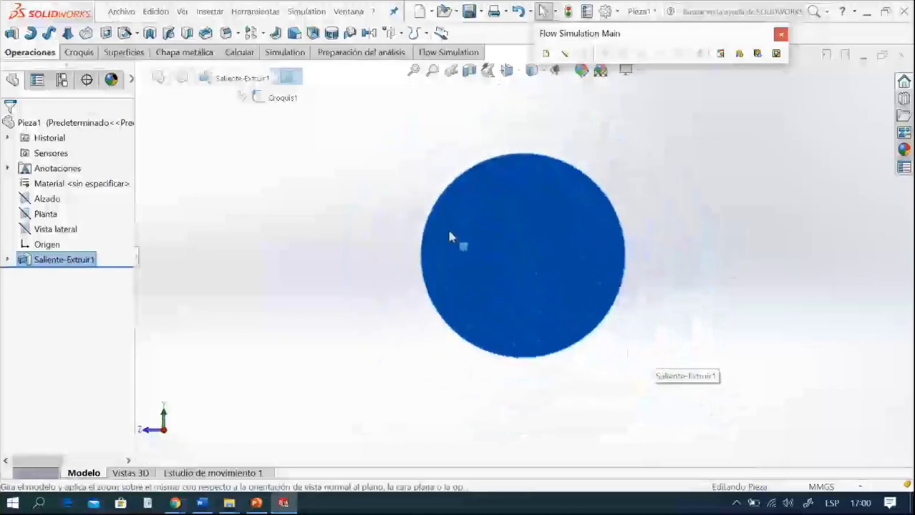
click(78, 52)
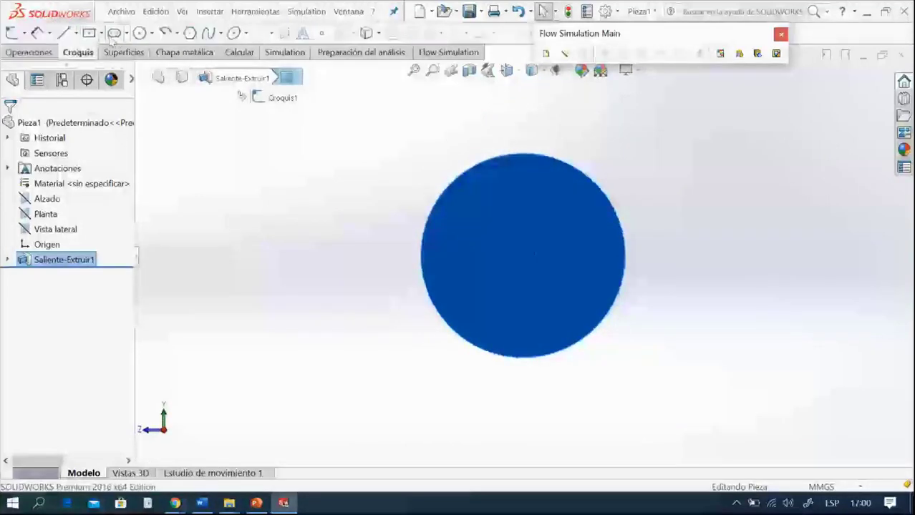
click(151, 33)
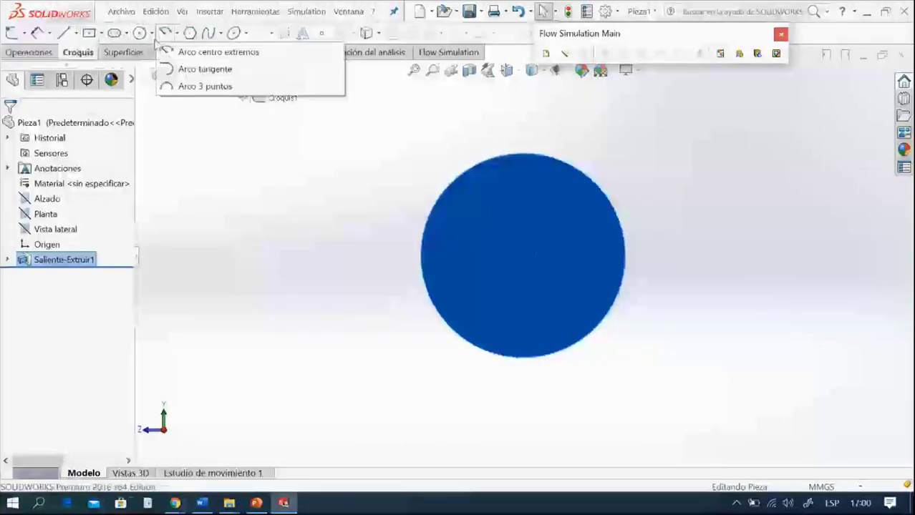
click(164, 51)
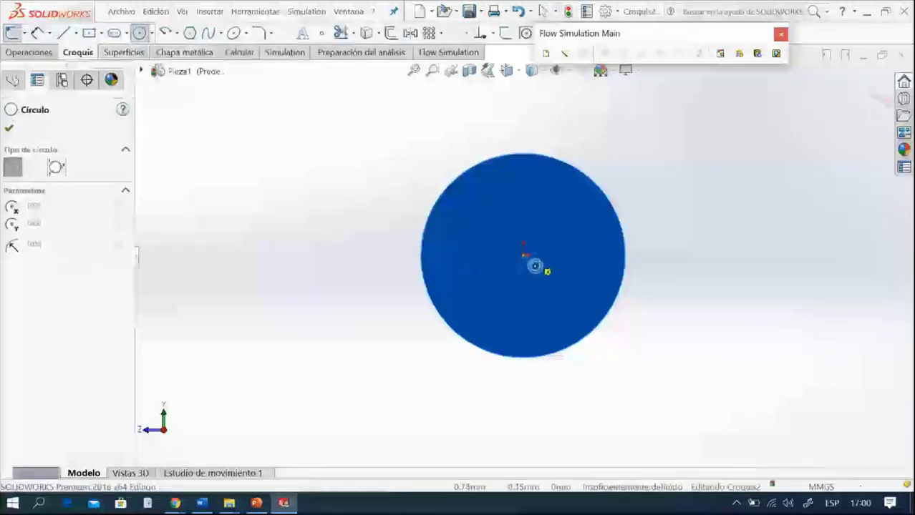
click(527, 259)
click(609, 340)
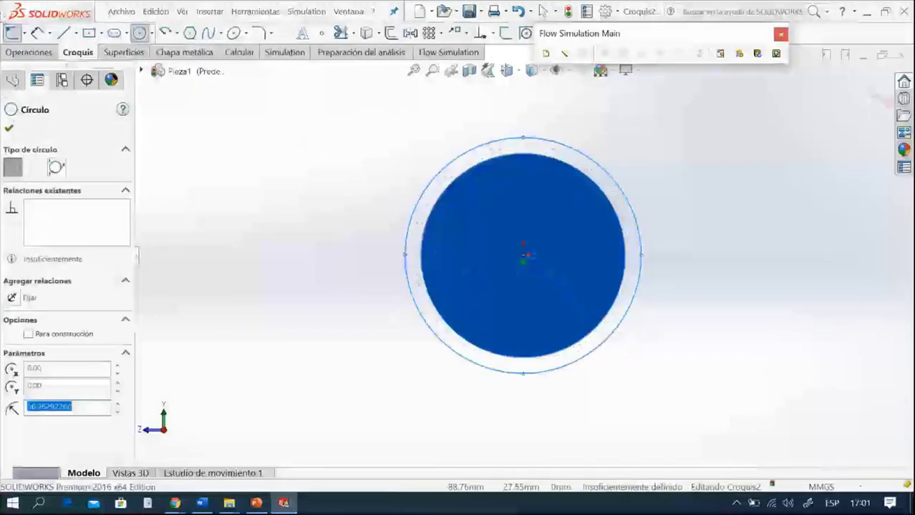
click(8, 128)
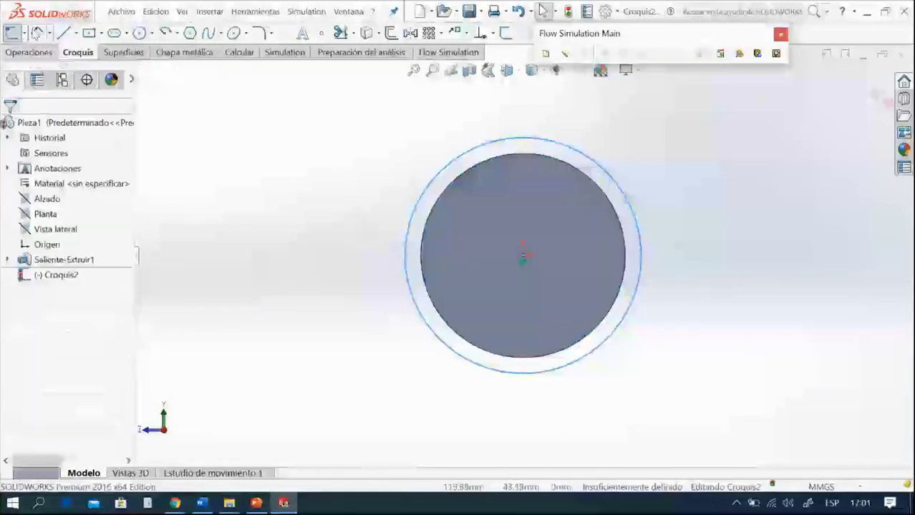
Step: Dimension the end-face circle's diameter at 64 mm and close the sketch
click(37, 33)
click(639, 247)
click(687, 278)
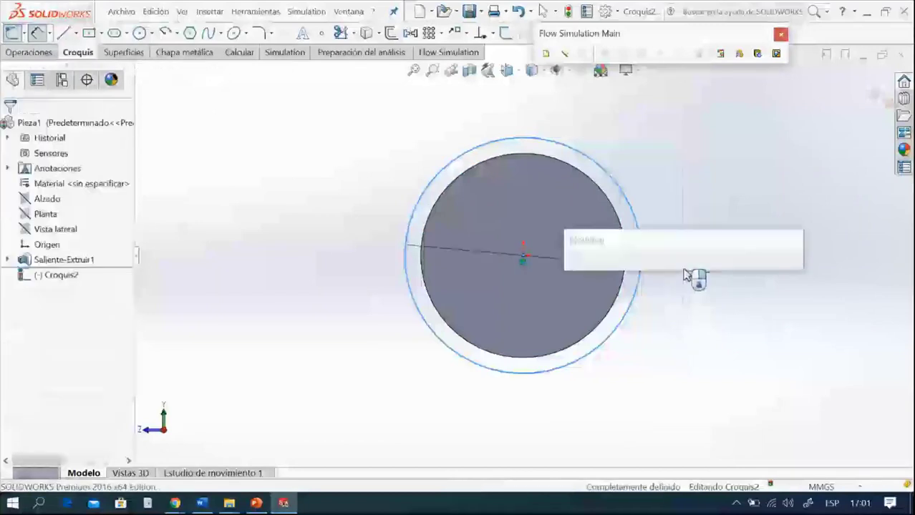
text(64)
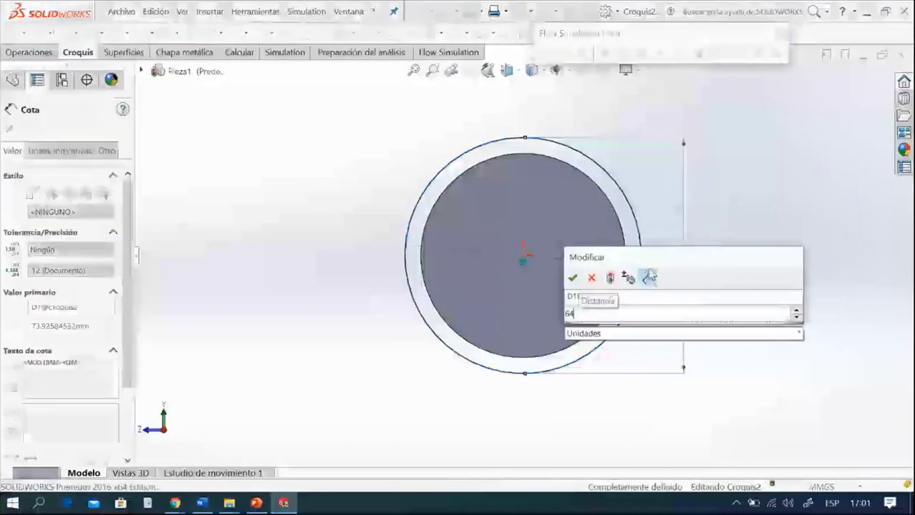
key(Return)
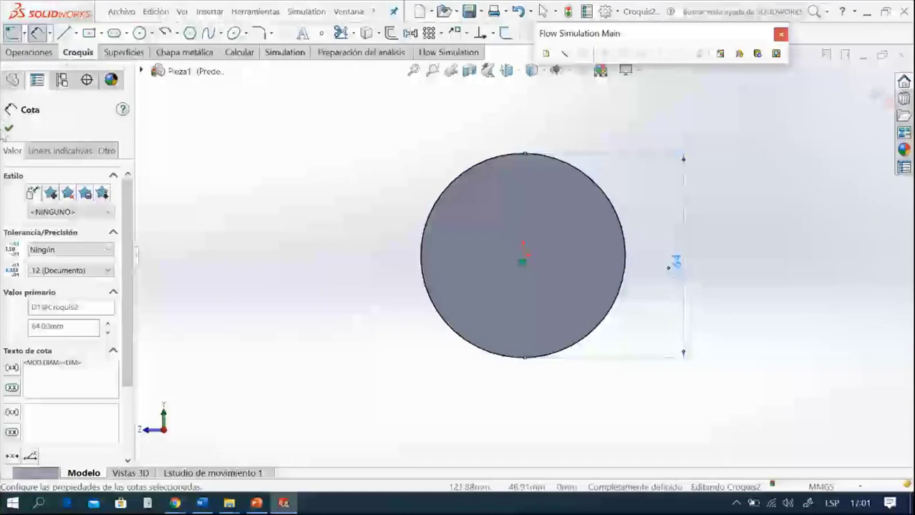
click(9, 130)
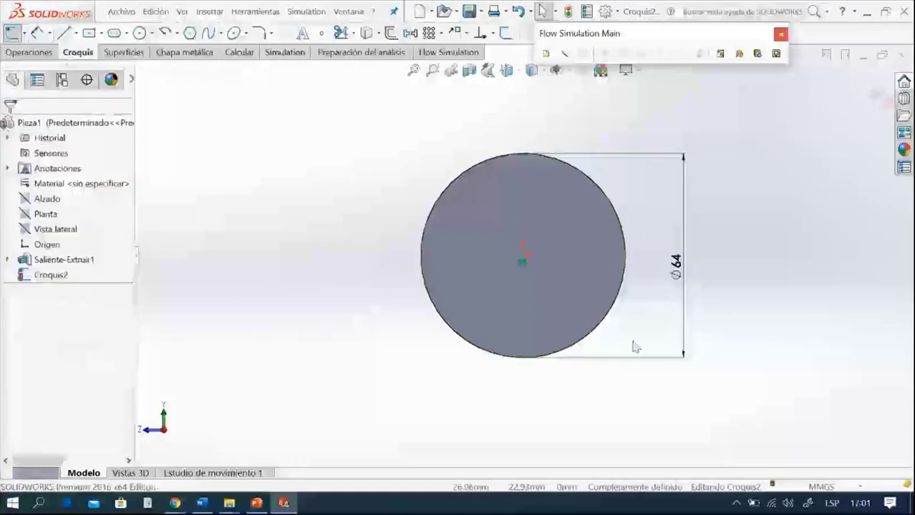
key(f)
middle_drag(670, 391, 771, 398)
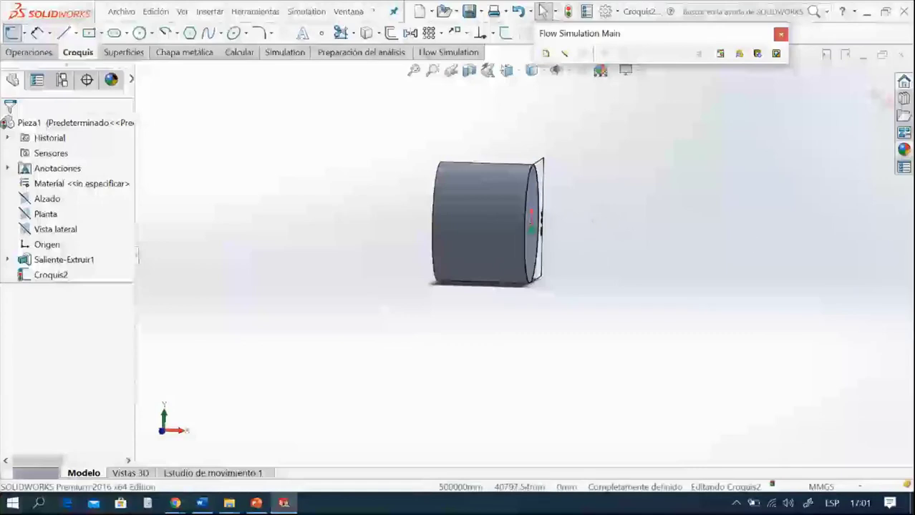
click(871, 93)
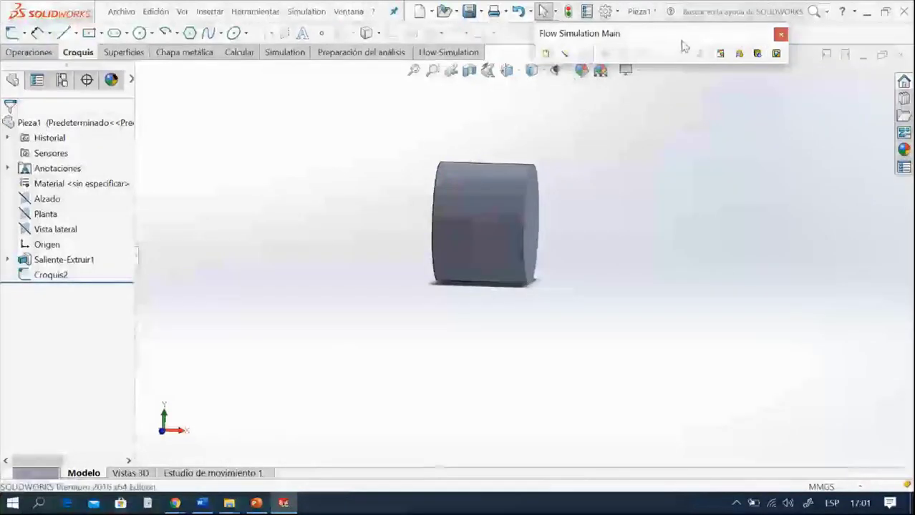
Step: Create a reference plane offset 30 mm outward from the cylinder's extruded end face
click(15, 55)
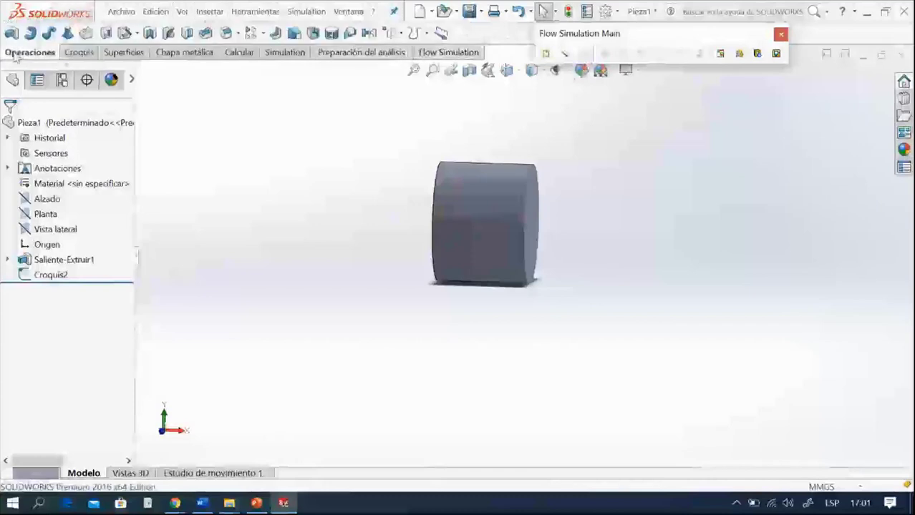
click(400, 34)
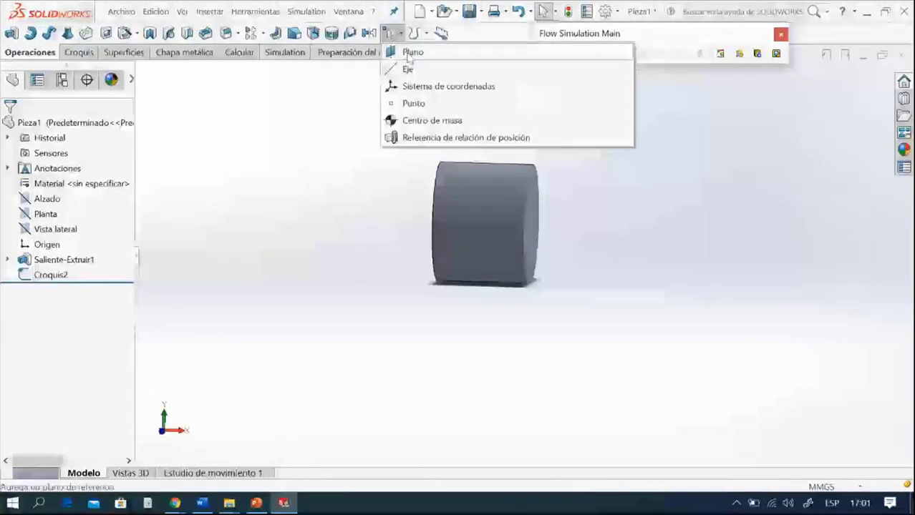
click(409, 54)
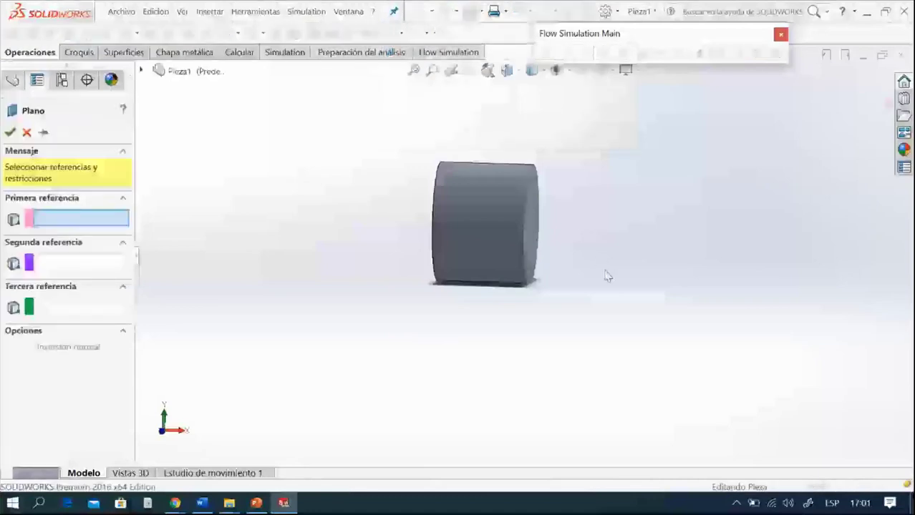
click(532, 231)
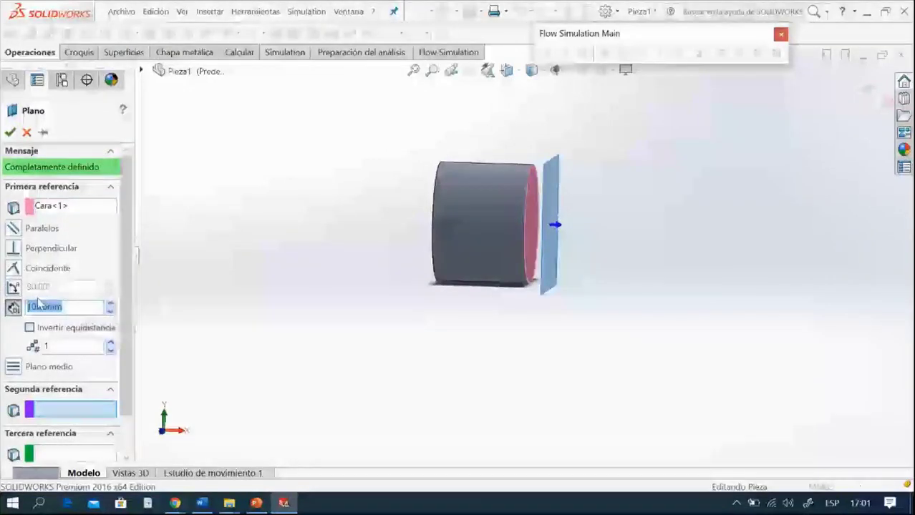
text(30)
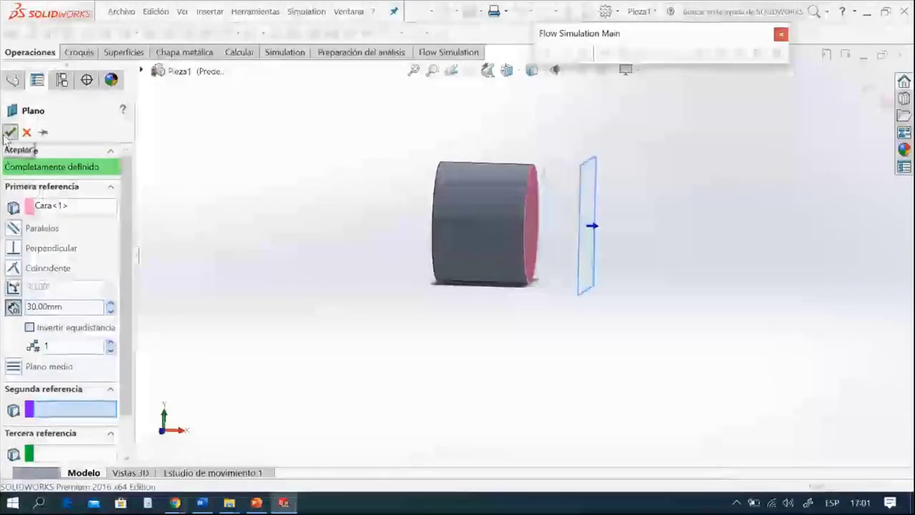
click(8, 133)
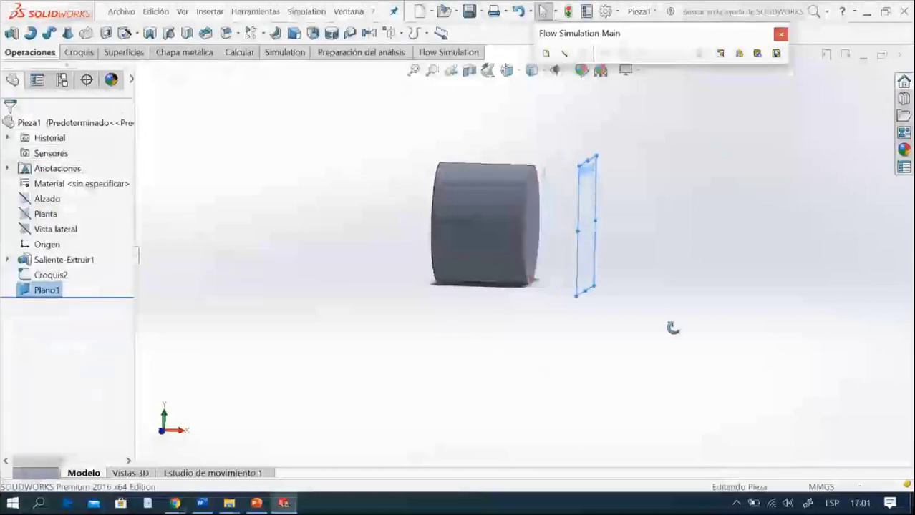
Step: Sketch a circle about 37 mm in diameter on the offset reference plane, centred on the origin
middle_drag(674, 325, 654, 335)
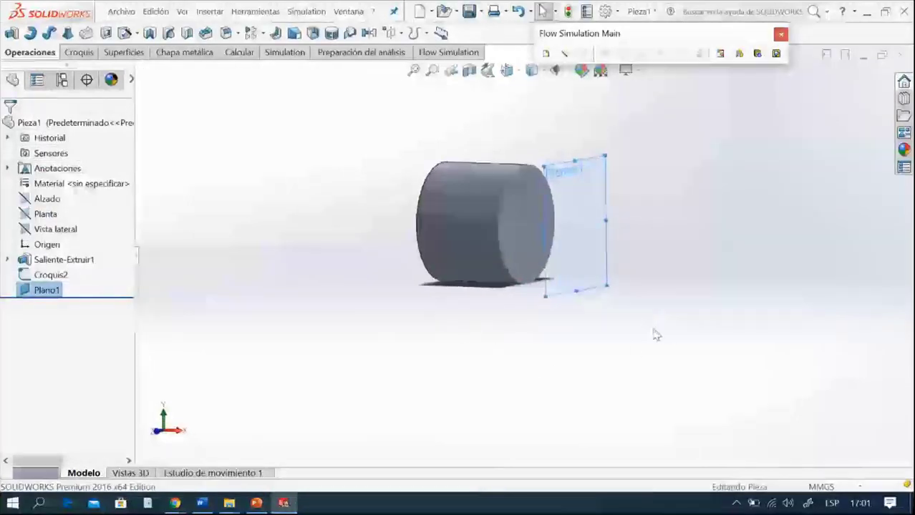
click(46, 291)
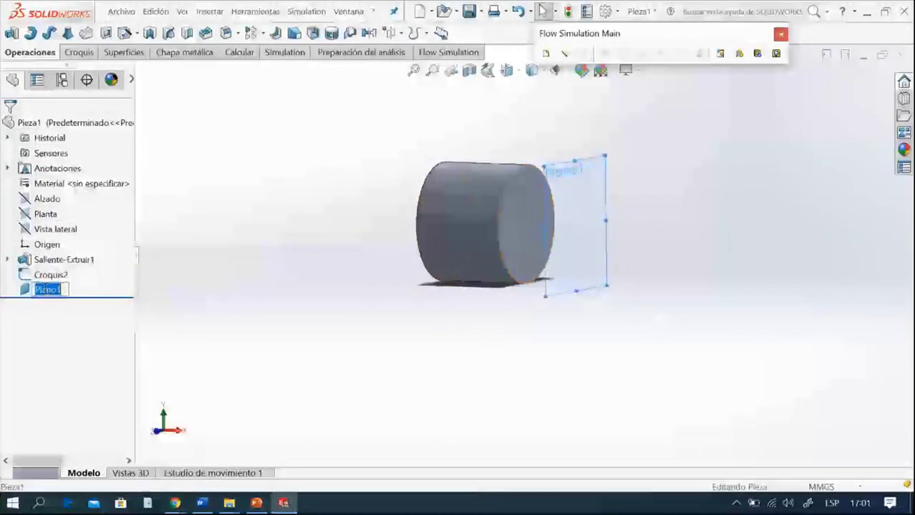
click(28, 294)
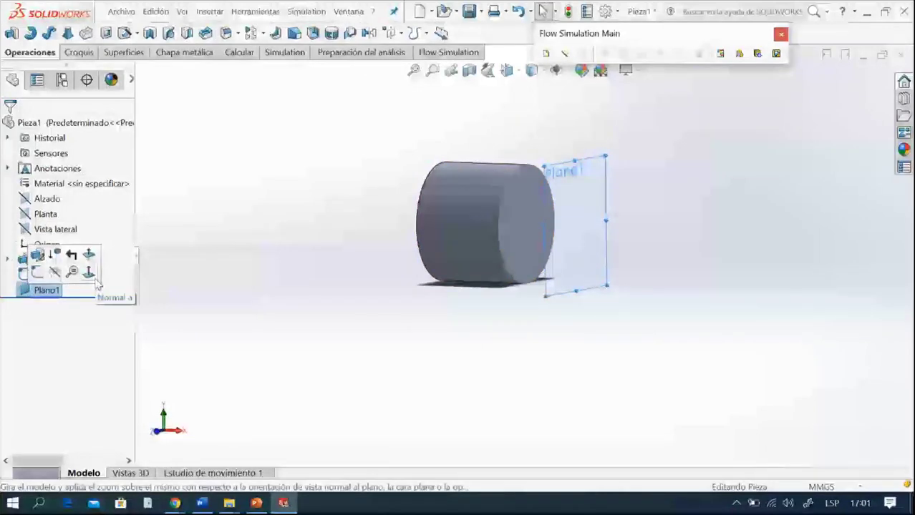
click(96, 282)
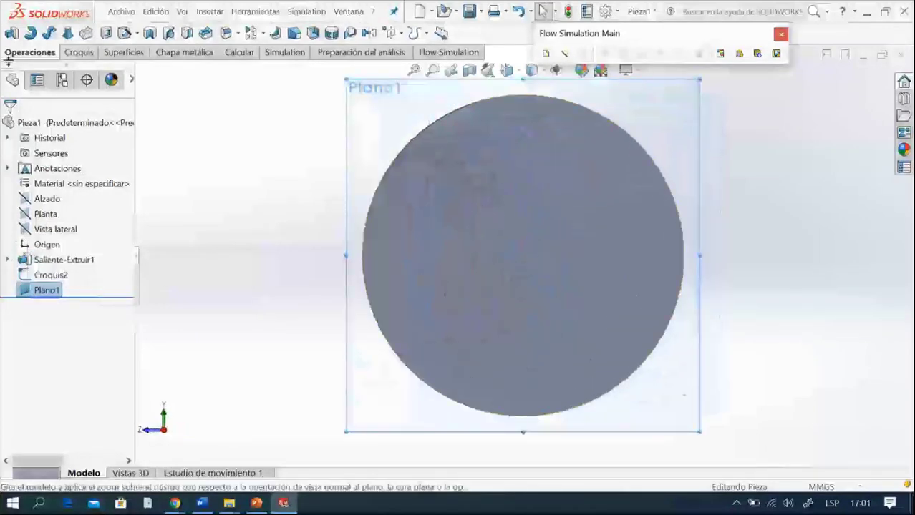
click(81, 53)
click(152, 33)
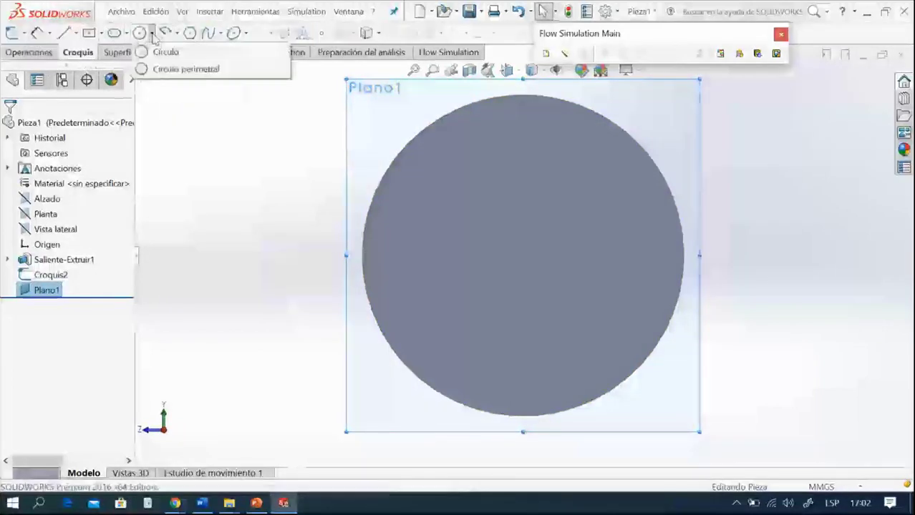
click(146, 52)
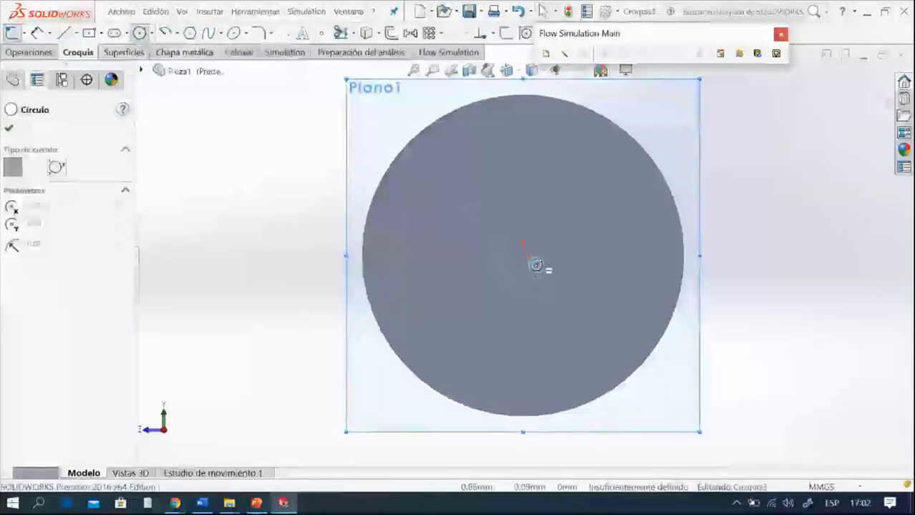
click(529, 259)
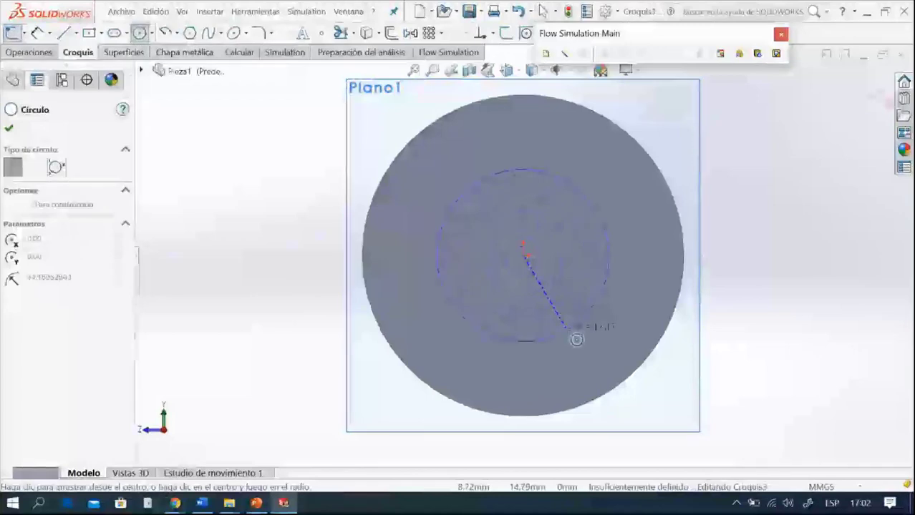
click(577, 347)
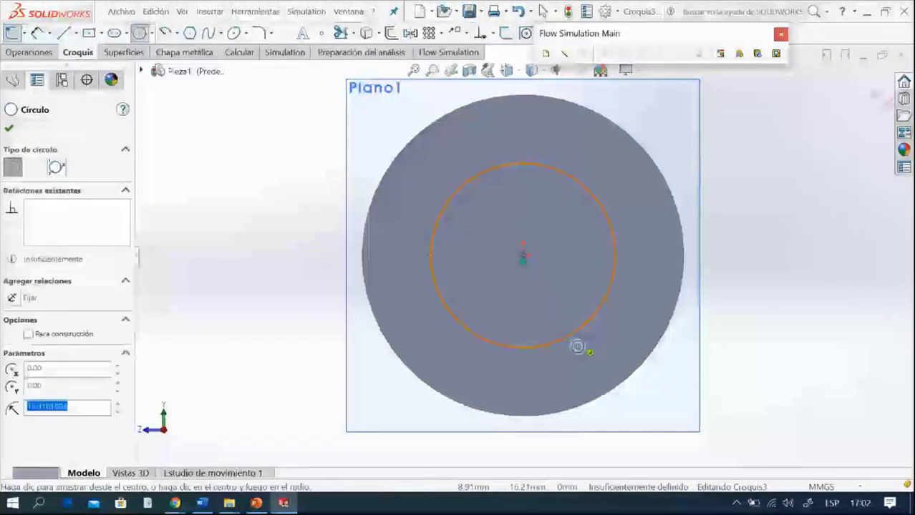
click(9, 128)
Step: Dimension the offset-plane circle's diameter at 44 mm
key(z)
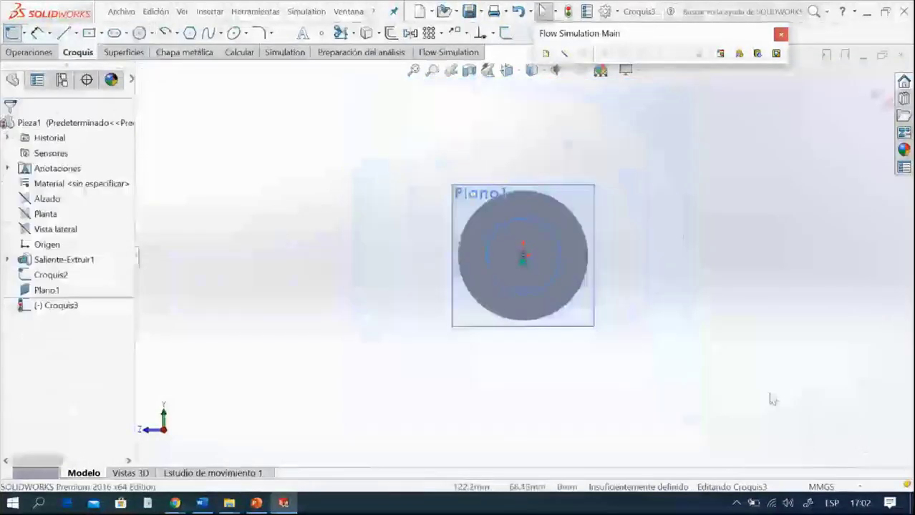
key(Right)
key(Right)
key(Right)
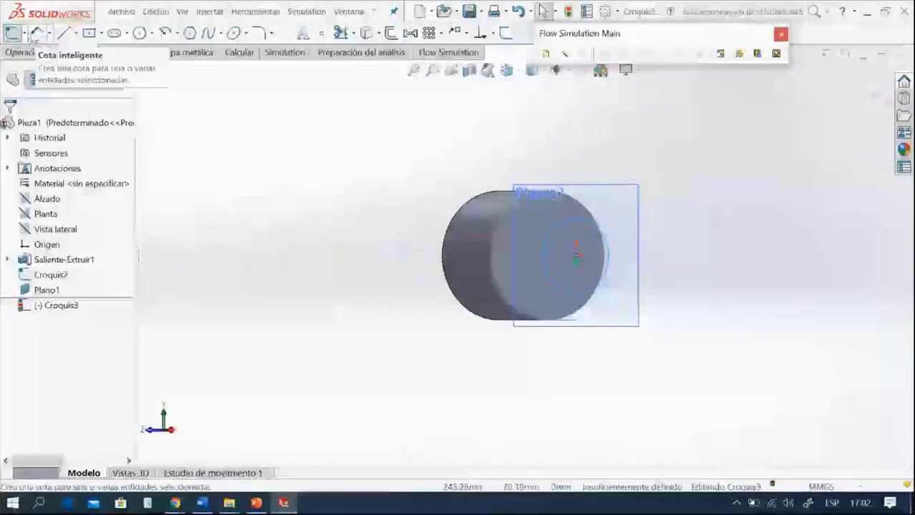
click(34, 36)
click(605, 247)
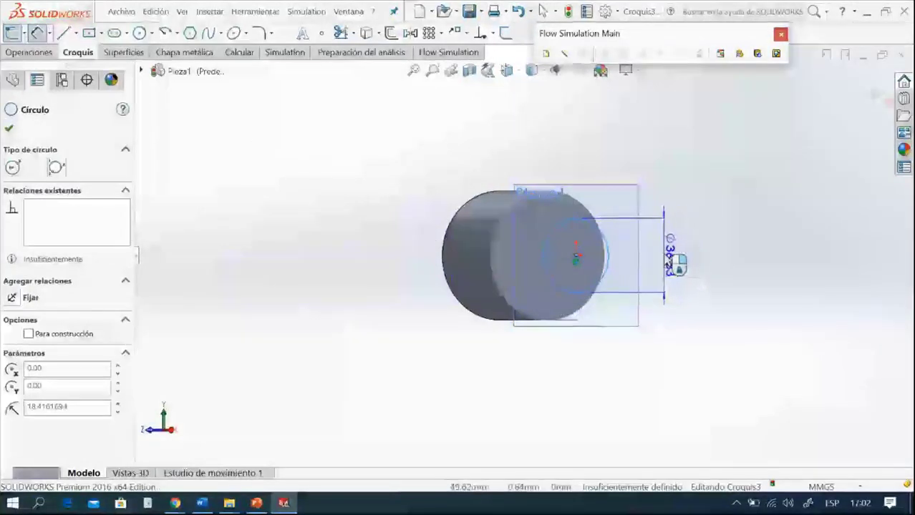
click(669, 283)
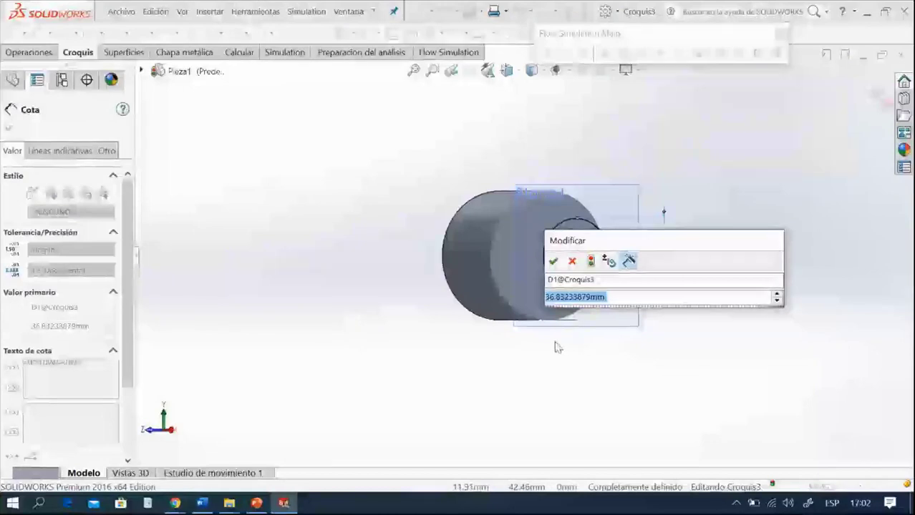
text(44)
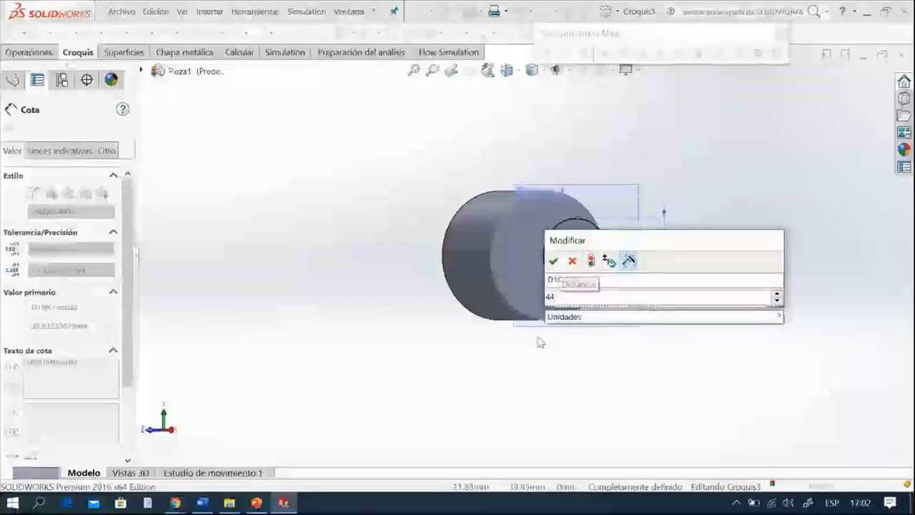
click(553, 261)
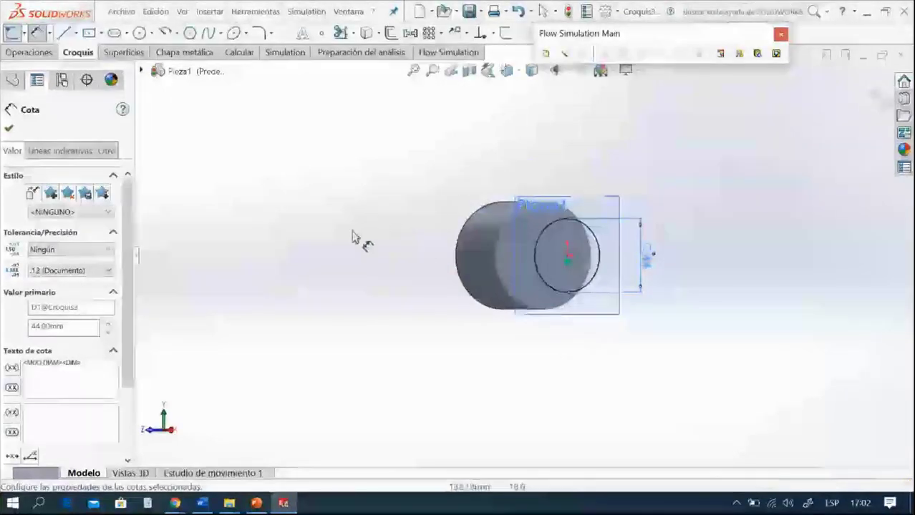
click(8, 129)
Step: Hide the offset reference plane and close the circle sketch
middle_drag(507, 423, 608, 400)
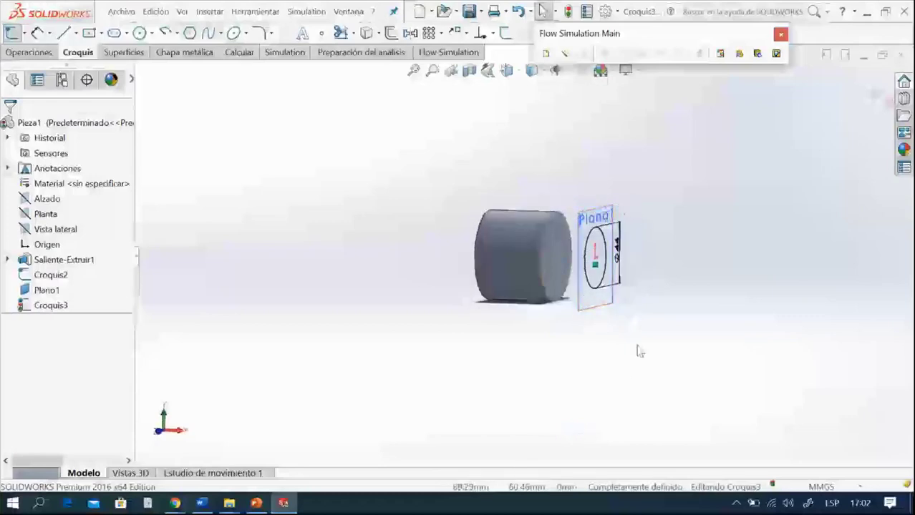
click(47, 291)
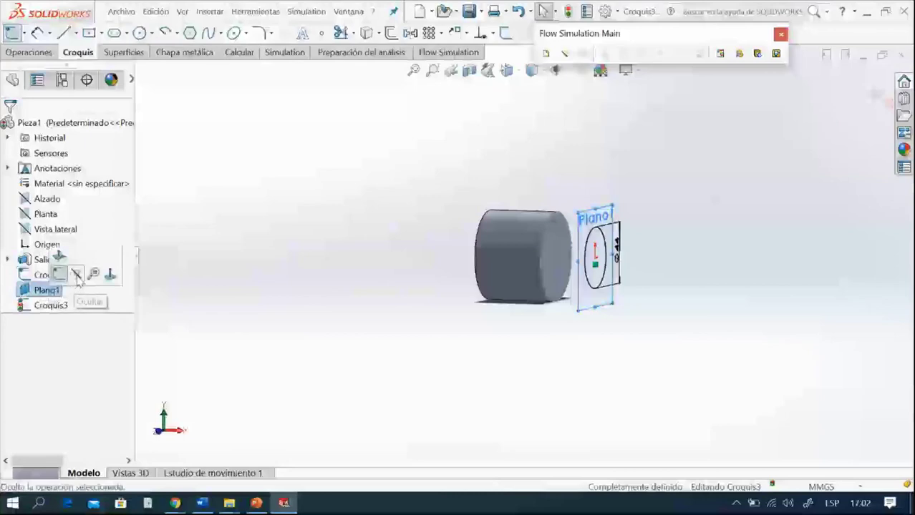
click(76, 274)
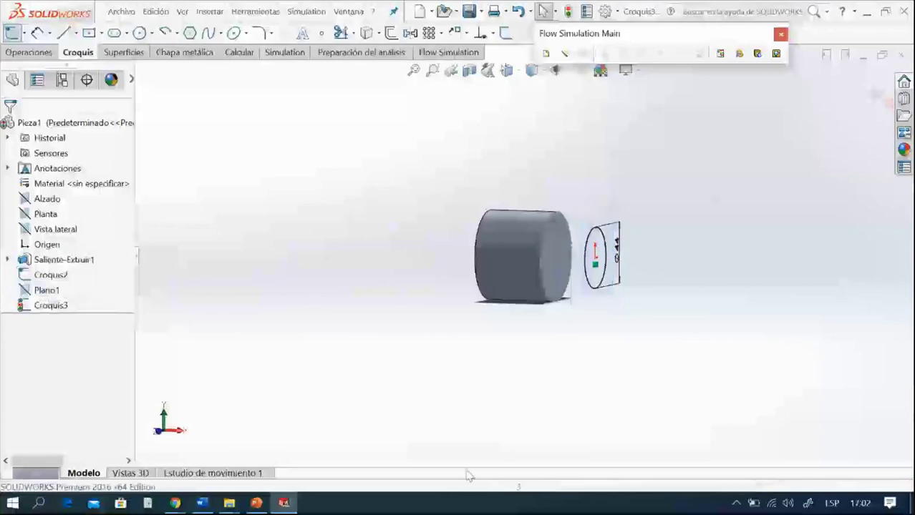
click(22, 55)
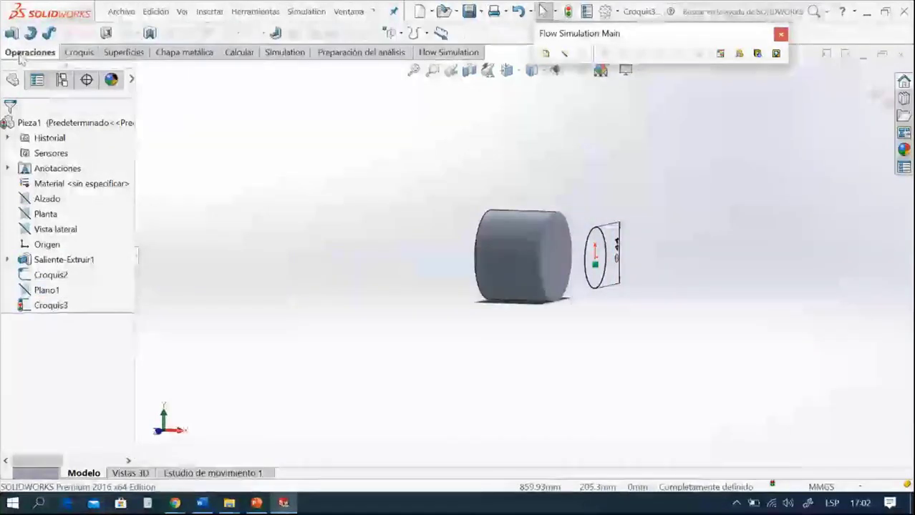
click(871, 93)
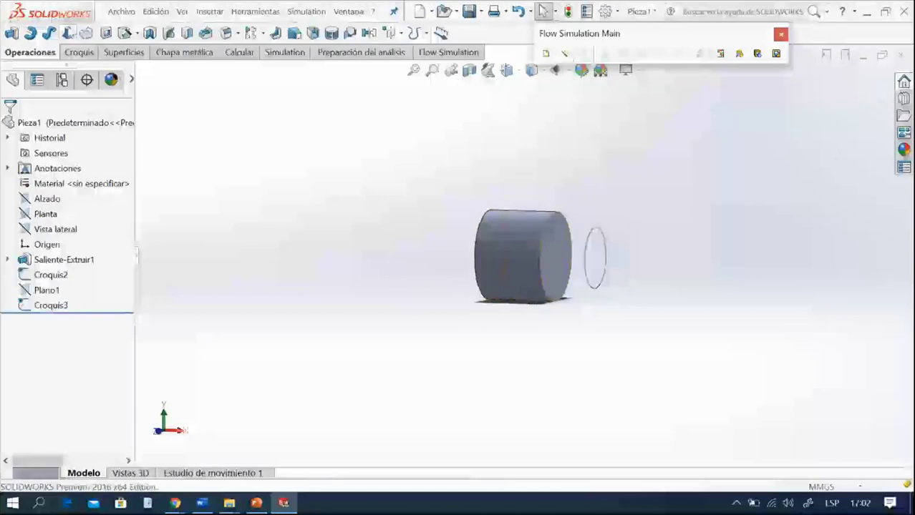
Step: Loft a solid between the cylinder's end-face circle and the 44 mm circle on the offset plane
click(70, 37)
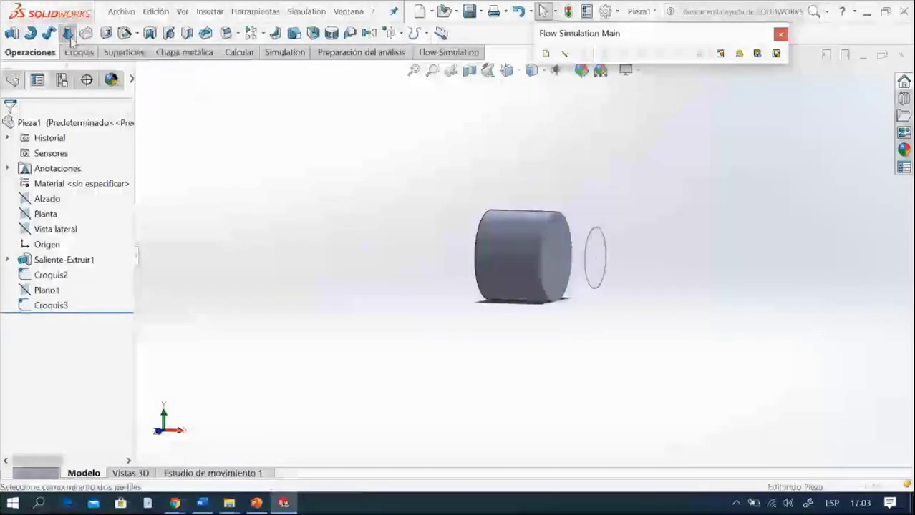
scroll(577, 229, down, 4)
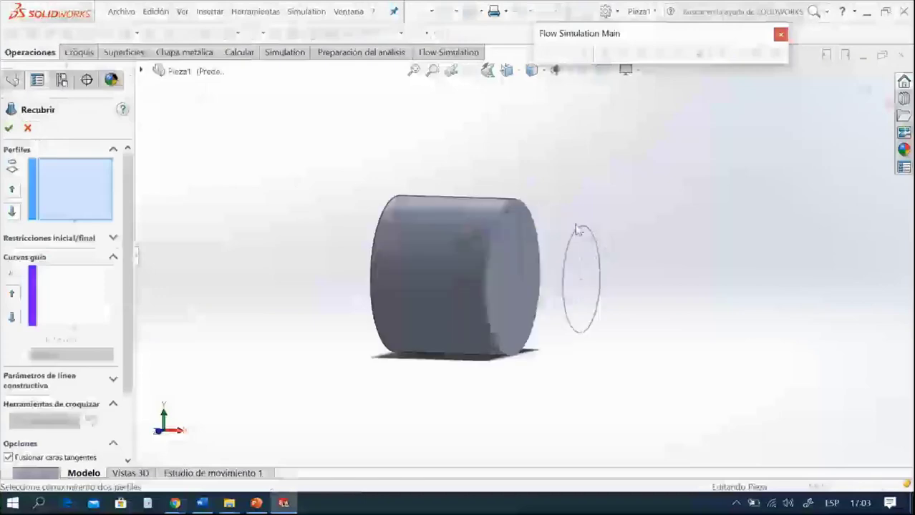
click(510, 205)
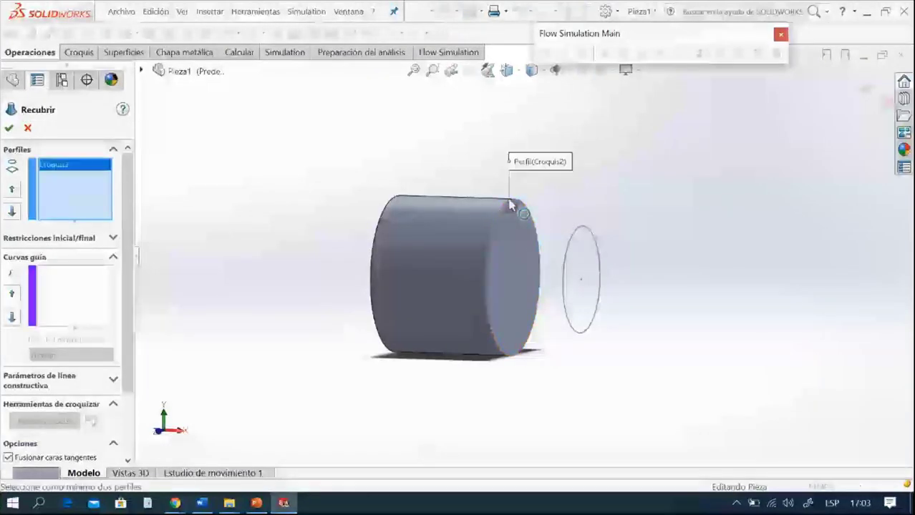
click(576, 237)
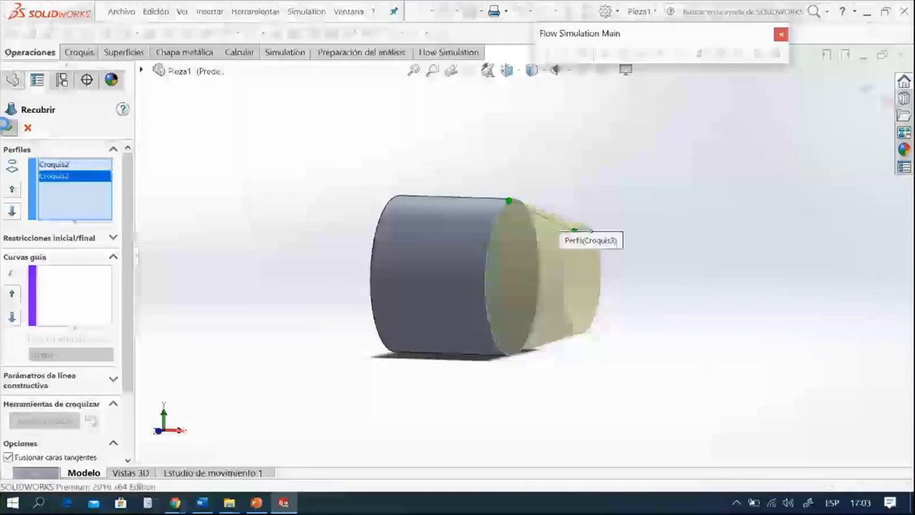
click(9, 129)
Step: Sketch a circle about 50 mm in diameter on the loft's small end face, centred on the origin
middle_drag(653, 413, 618, 402)
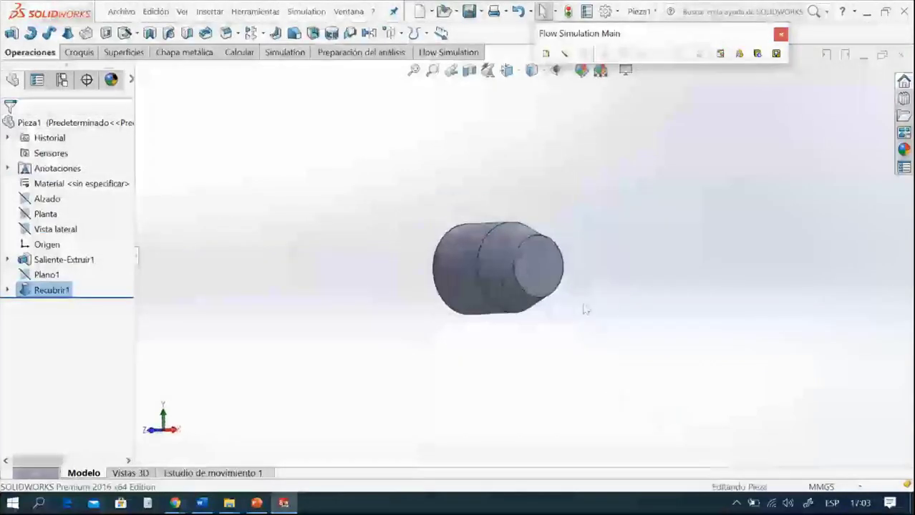
click(544, 274)
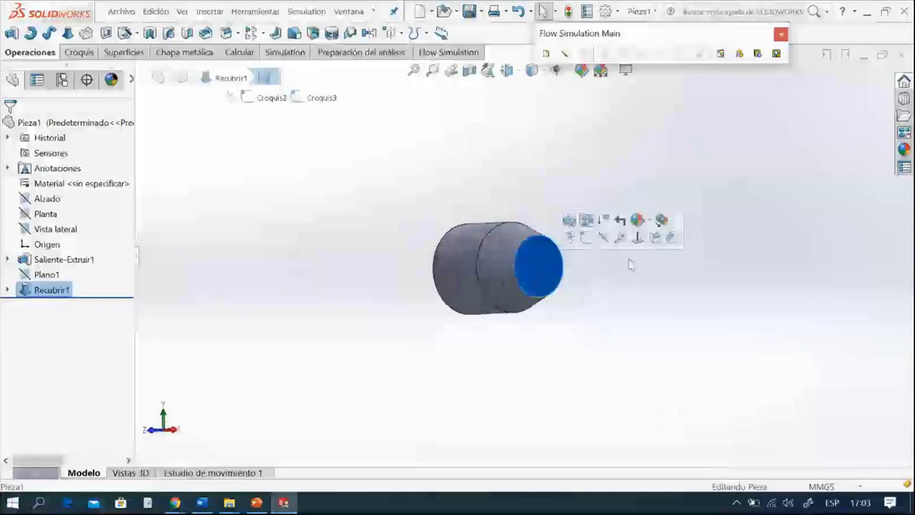
click(638, 239)
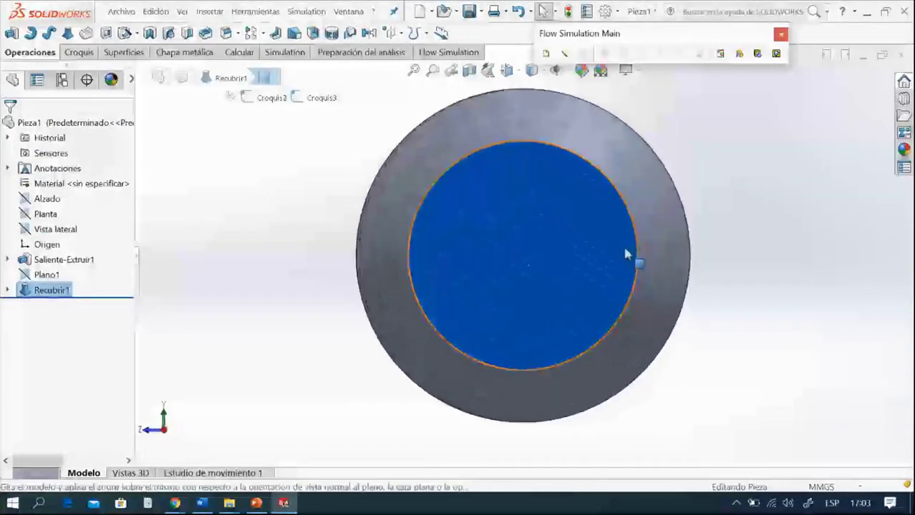
click(80, 52)
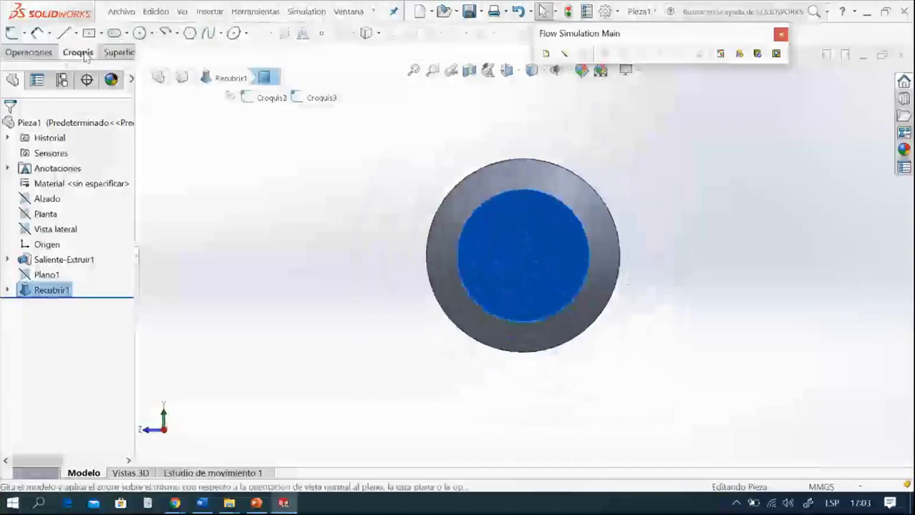
click(152, 34)
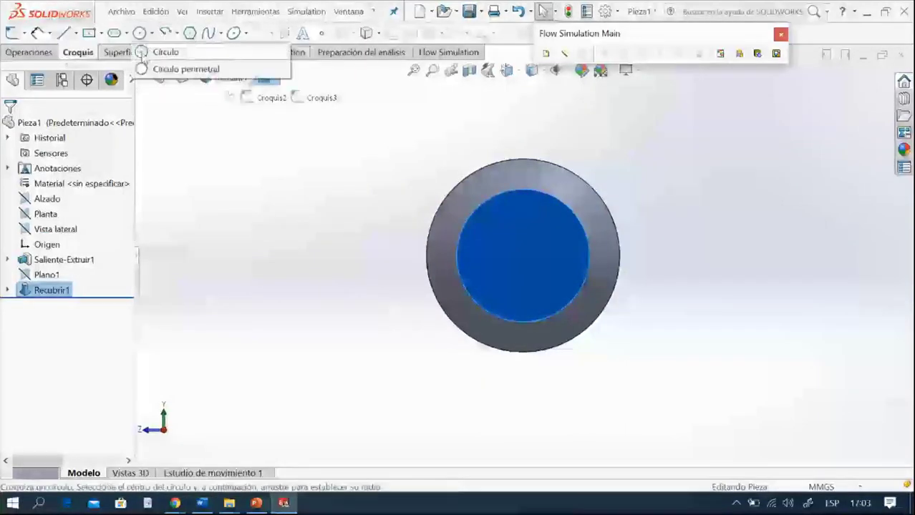
click(165, 52)
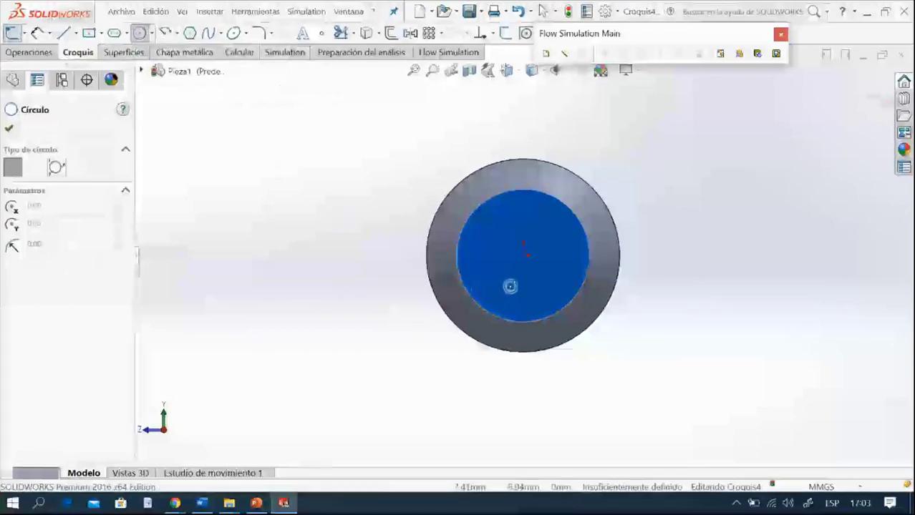
click(527, 257)
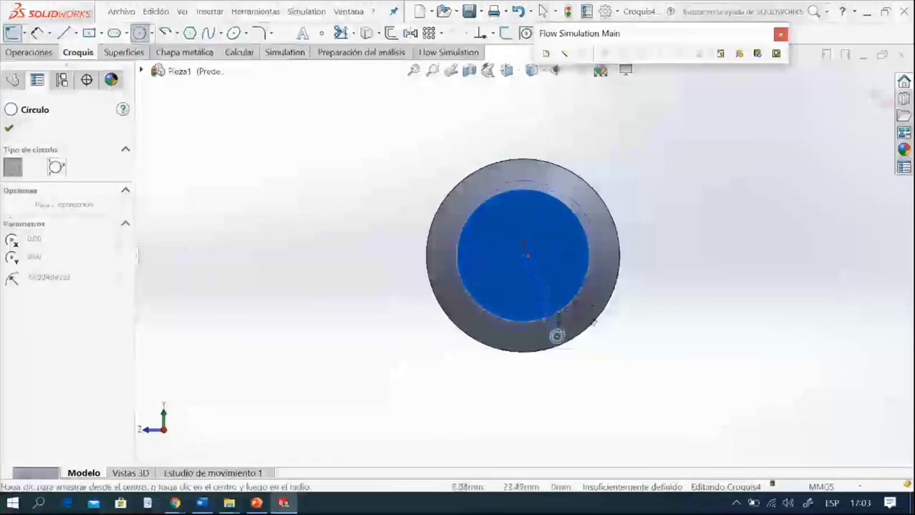
click(554, 333)
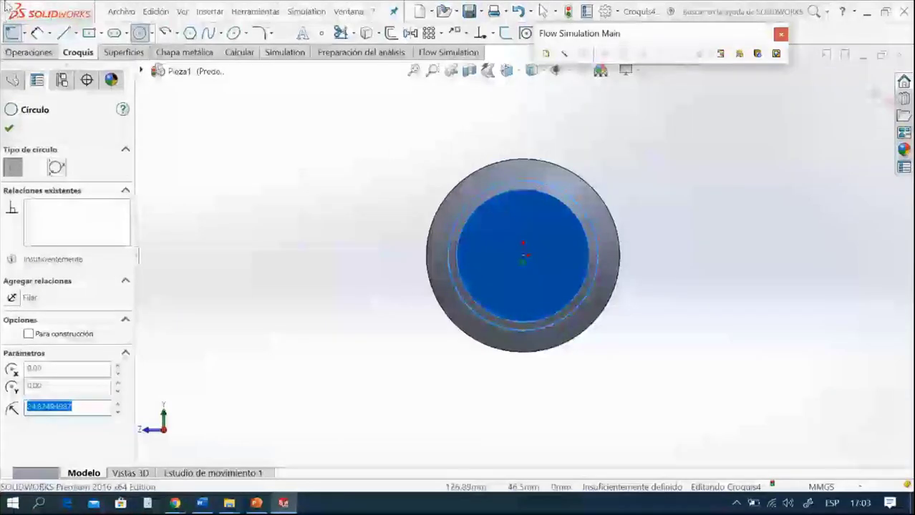
key(Escape)
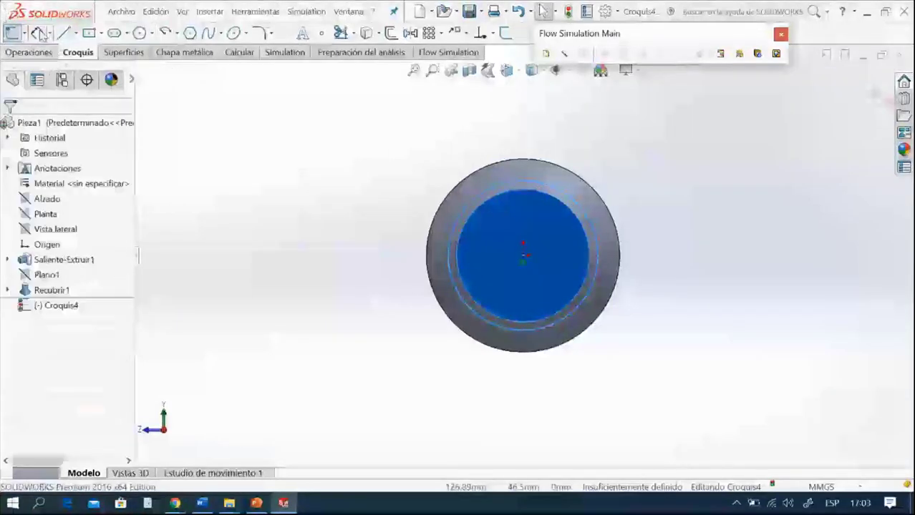
Step: Dimension the diameter of the circle on the loft's end face at 44 mm
click(38, 34)
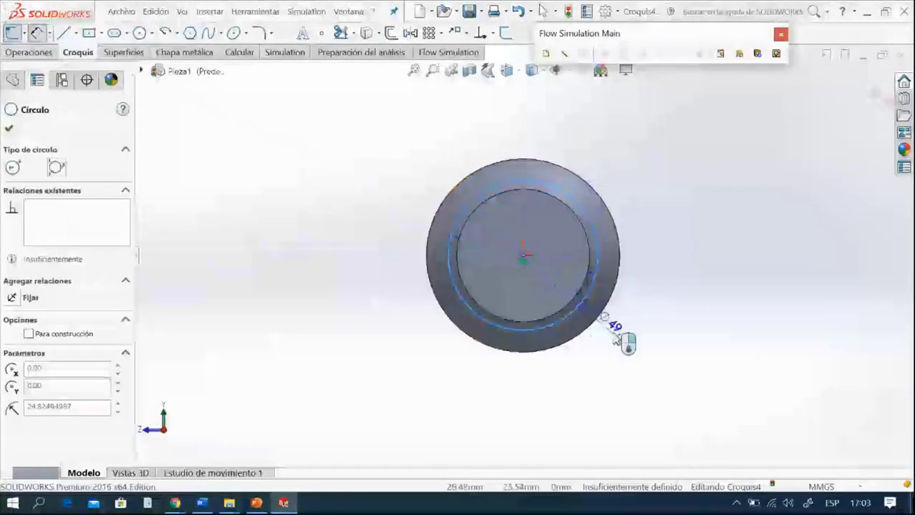
click(649, 285)
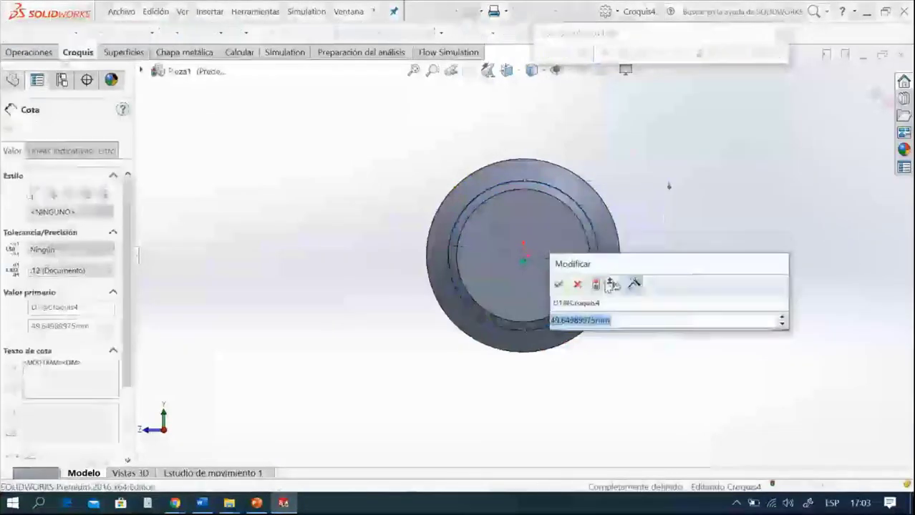
text(44)
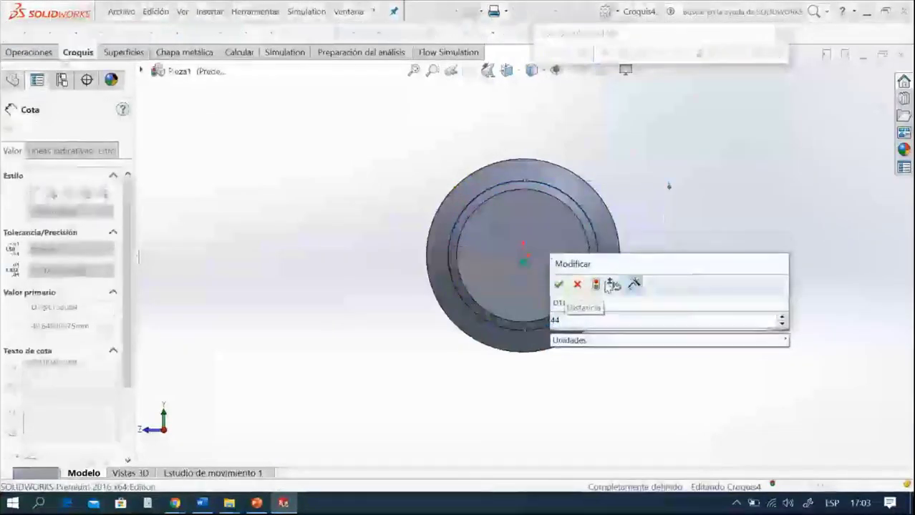
click(559, 285)
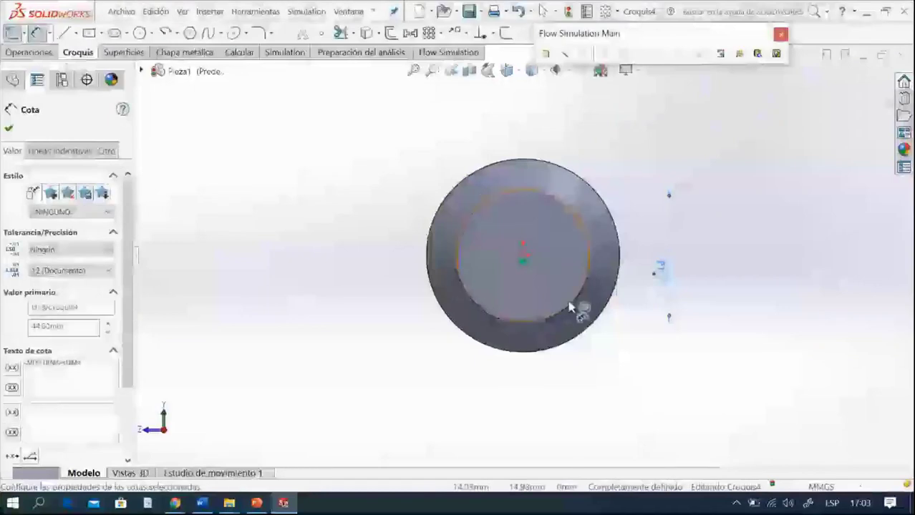
Step: Extrude the 44 mm circle 50 mm outward from the loft's end face, merged with the existing body
middle_drag(649, 419, 501, 236)
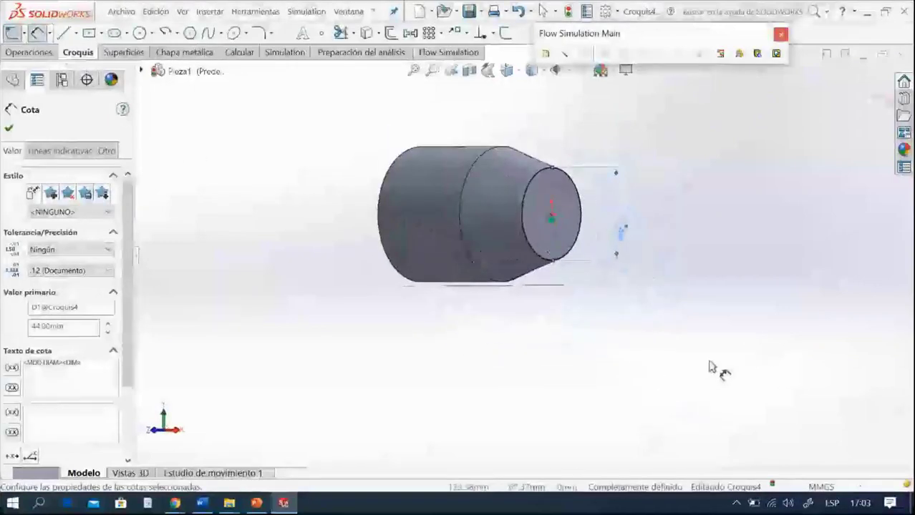
click(37, 56)
click(14, 32)
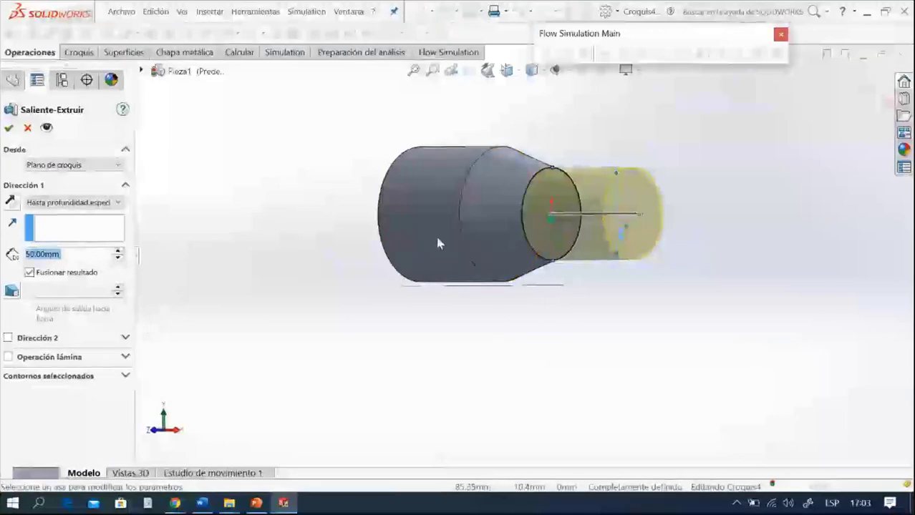
click(10, 128)
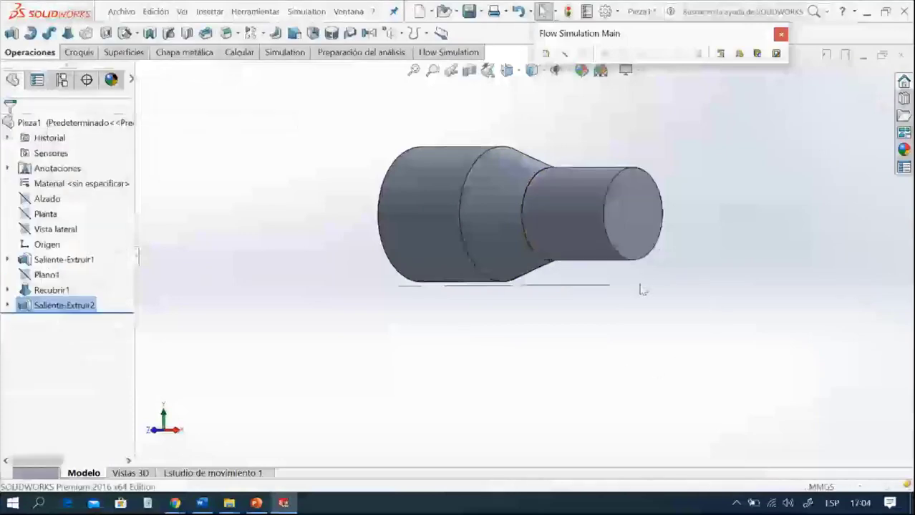
Step: Shell the part with a 2 mm wall thickness, removing the large and small circular end faces
middle_drag(647, 334, 745, 353)
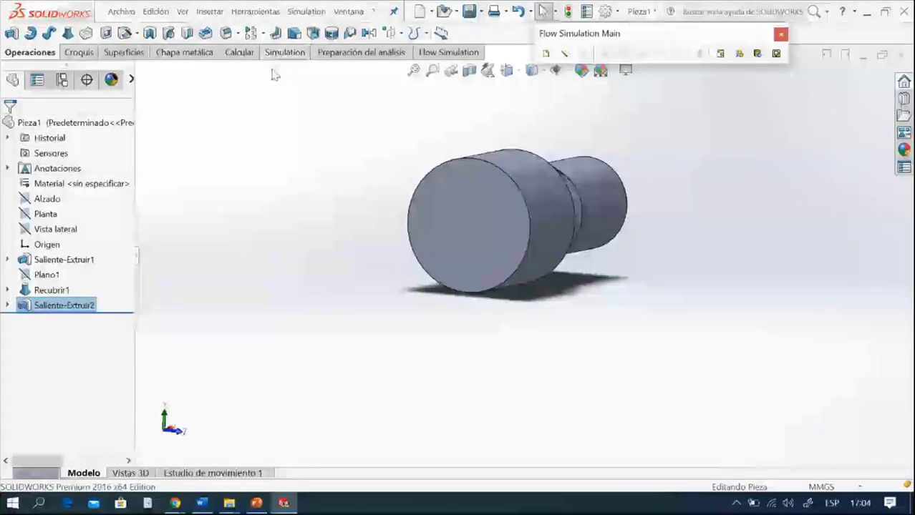
click(312, 36)
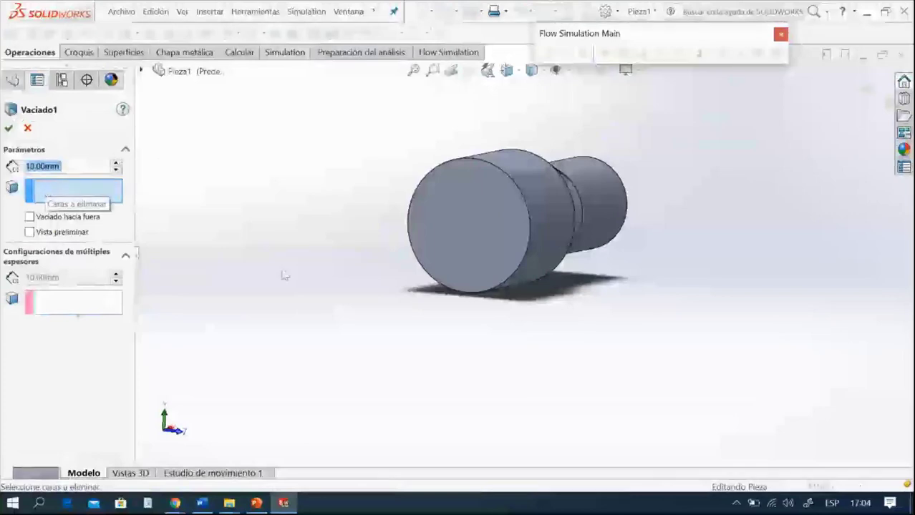
click(473, 233)
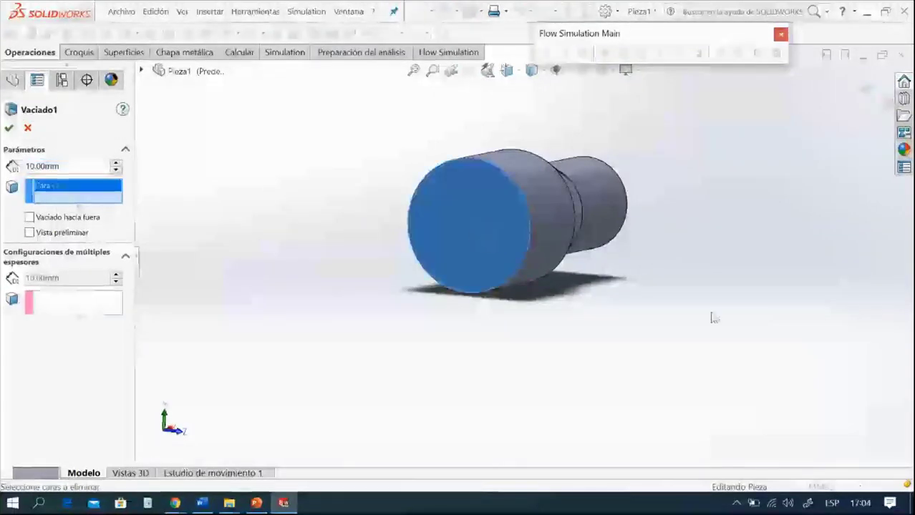
middle_drag(713, 316, 590, 293)
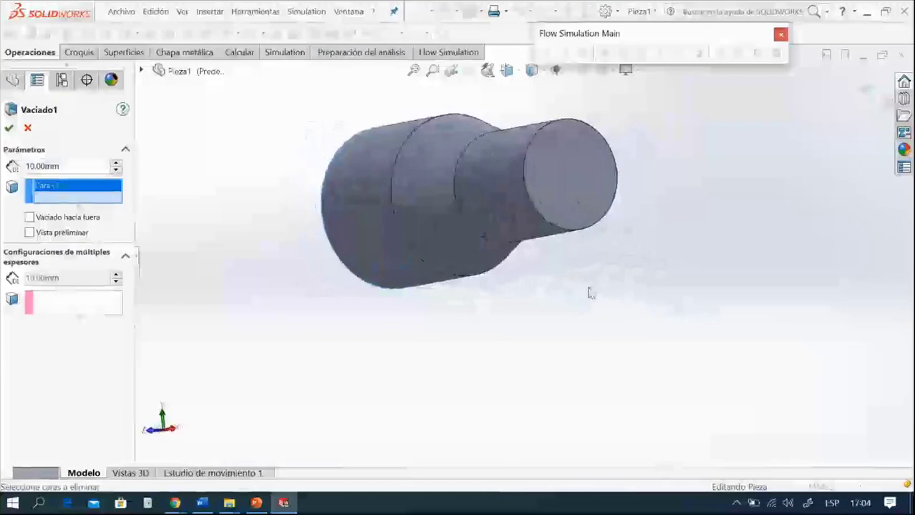
click(580, 182)
scroll(607, 333, up, 3)
middle_drag(607, 334, 741, 336)
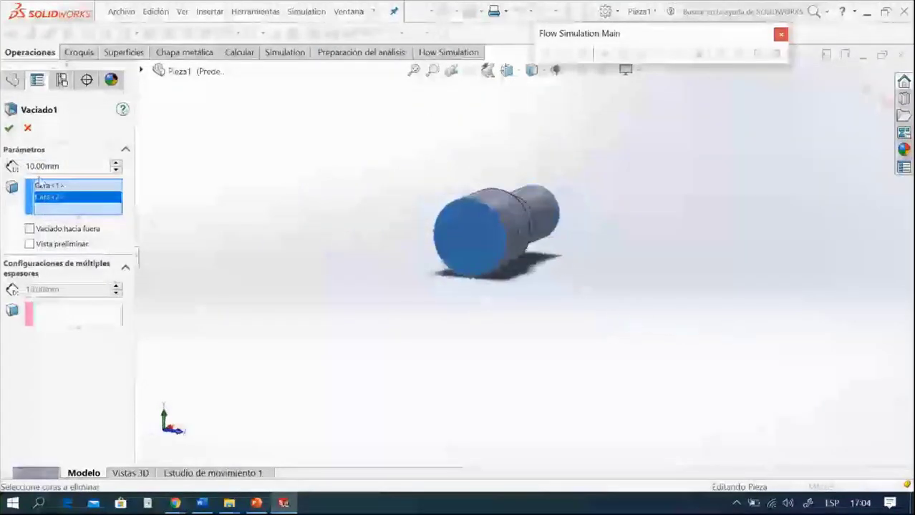
double_click(75, 170)
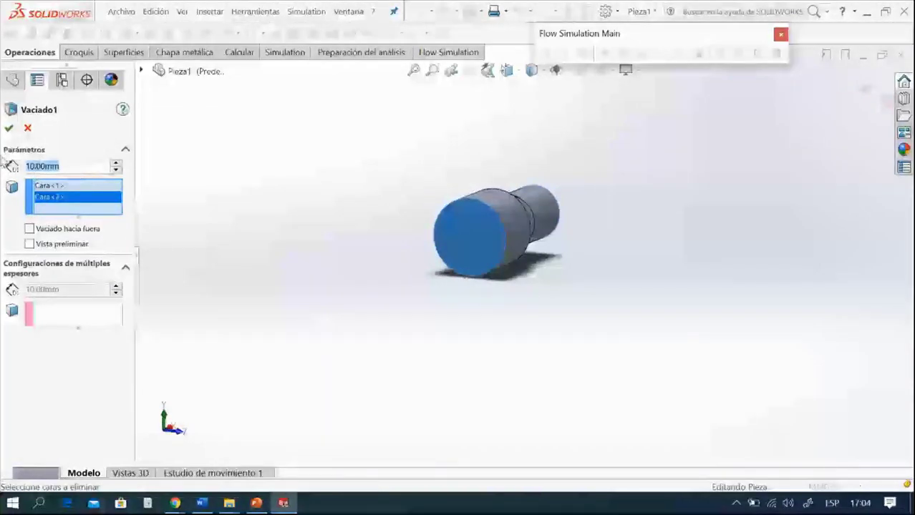
text(2)
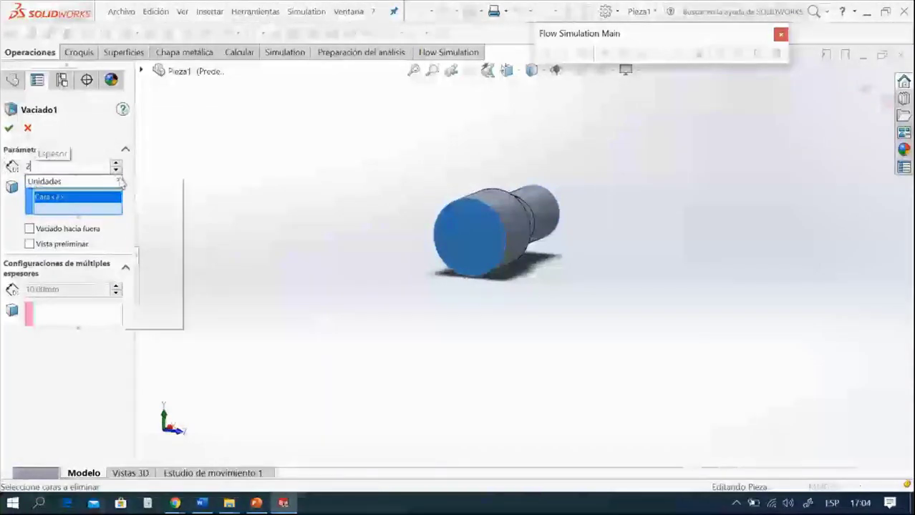
key(Return)
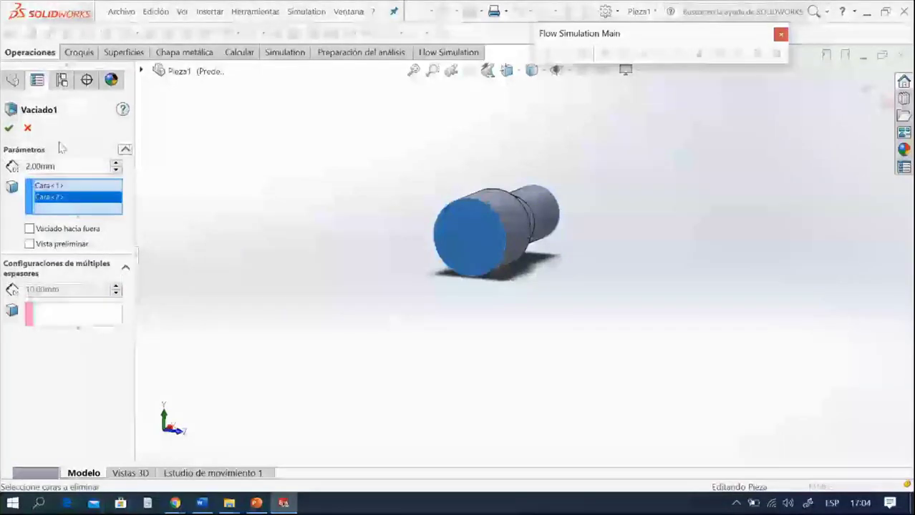
click(9, 130)
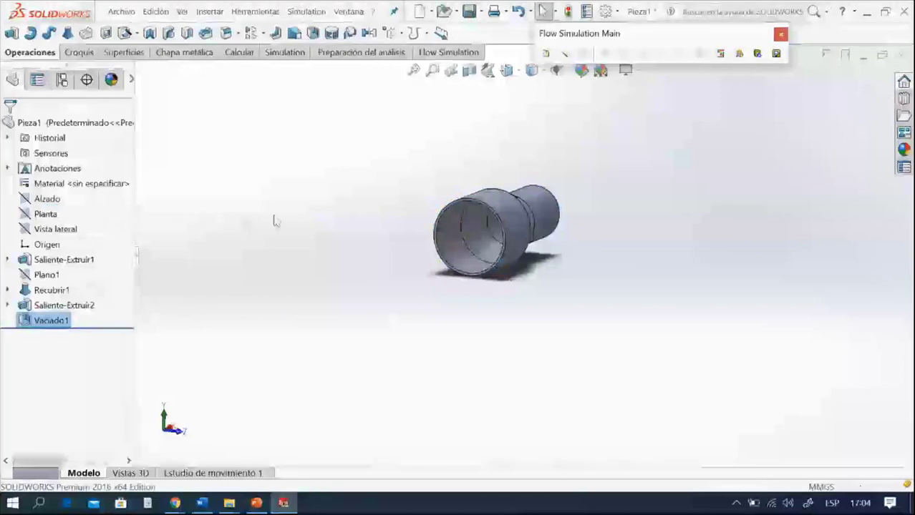
scroll(510, 261, down, 5)
middle_drag(478, 245, 435, 237)
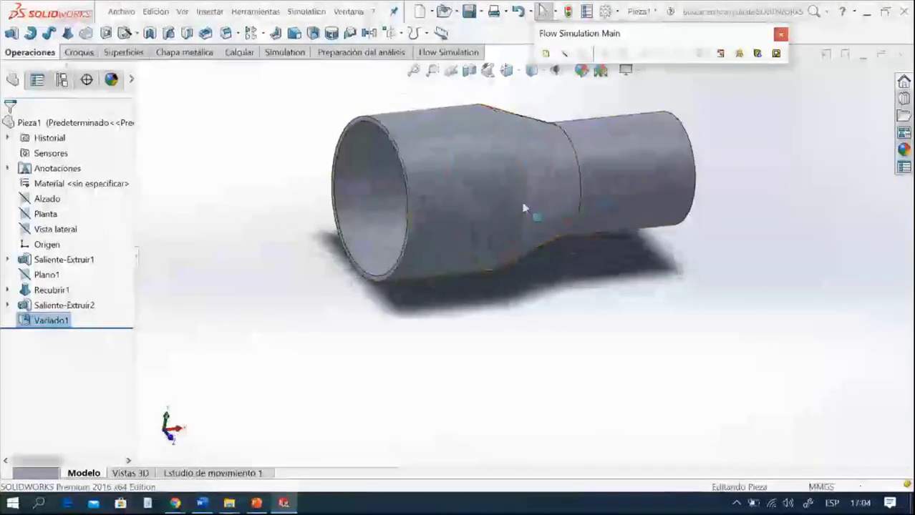
scroll(535, 229, up, 2)
scroll(535, 229, up, 1)
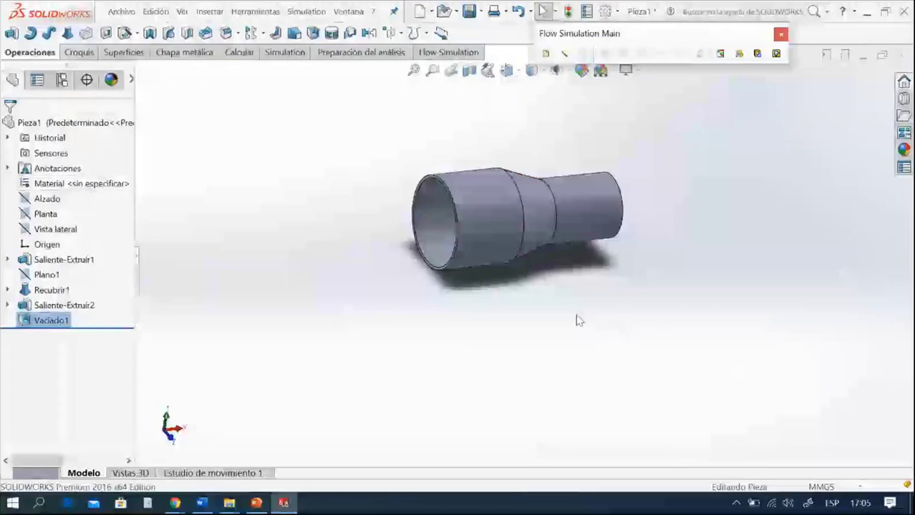
middle_drag(577, 318, 617, 328)
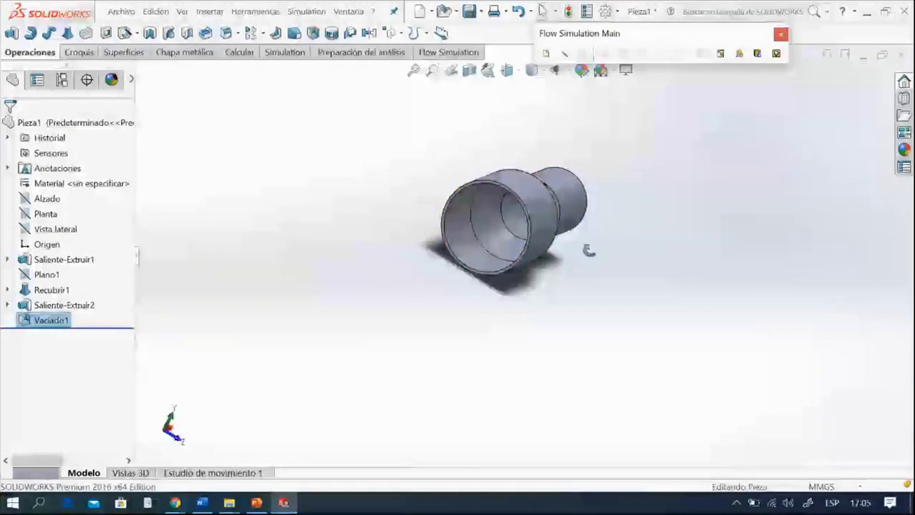
middle_drag(588, 250, 547, 257)
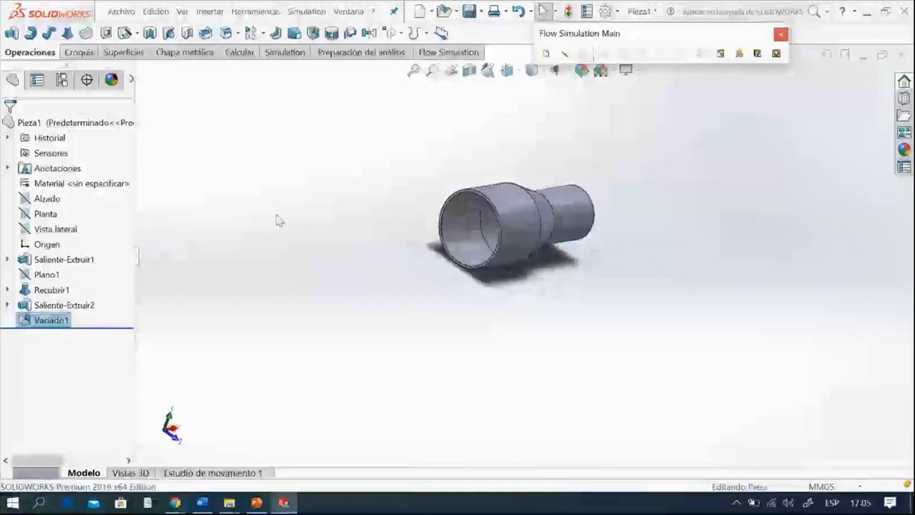
Step: Start saving the part under a new name and browse to the trabajos en clase folder of the fluid mechanics course
click(481, 12)
click(488, 47)
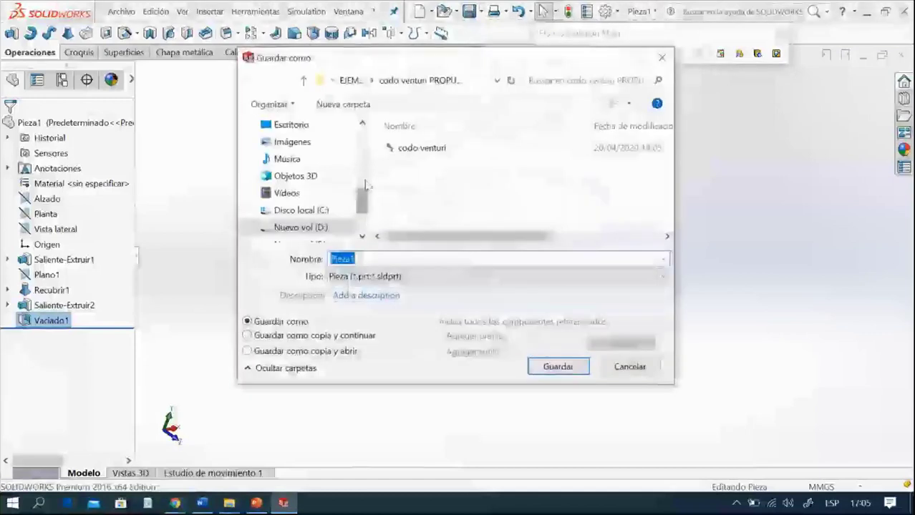
click(305, 81)
click(304, 81)
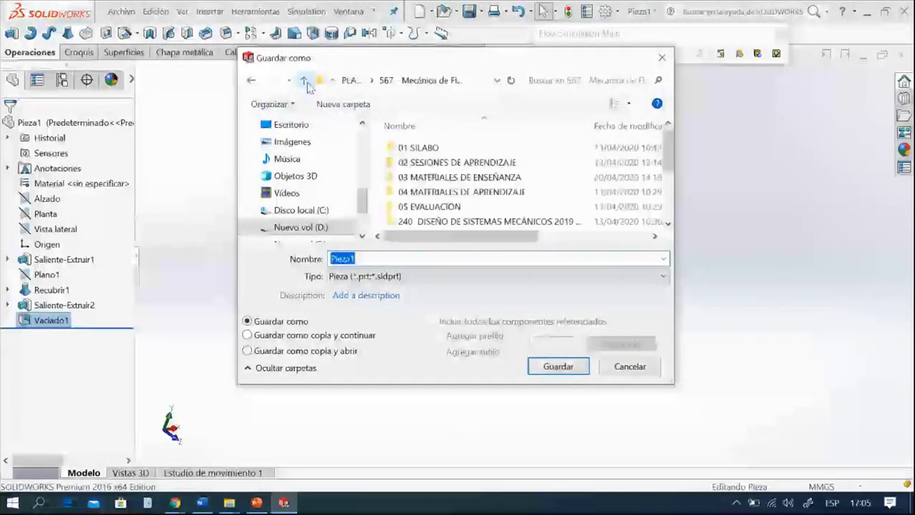
drag(670, 154, 670, 201)
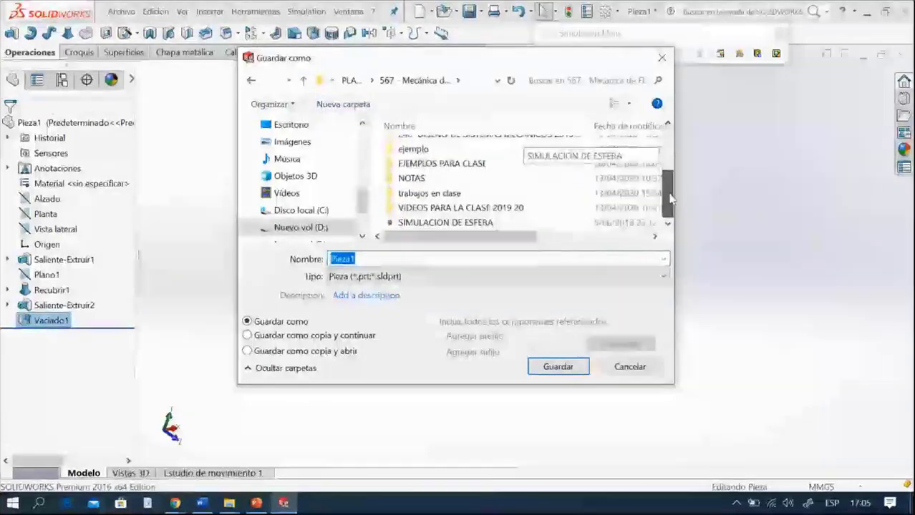
click(421, 193)
double_click(421, 195)
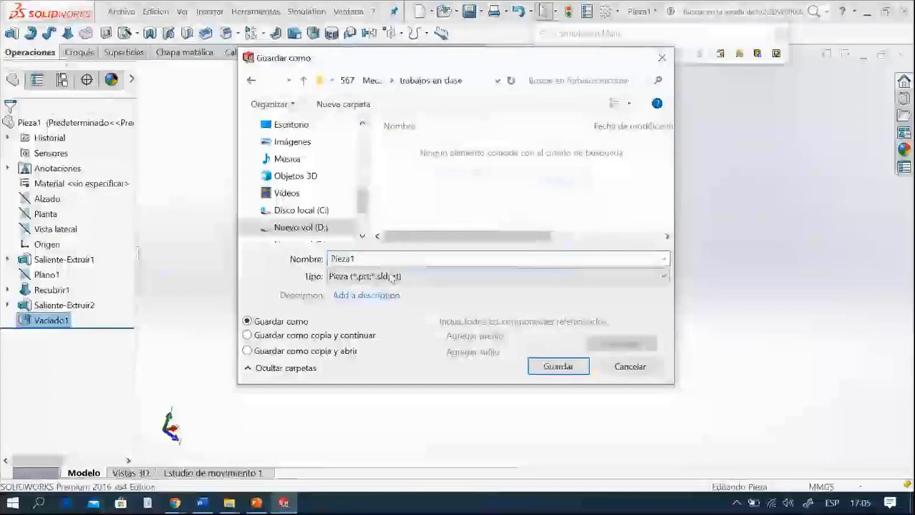
Step: Replace the default file name of the part with tubo venturi
double_click(373, 261)
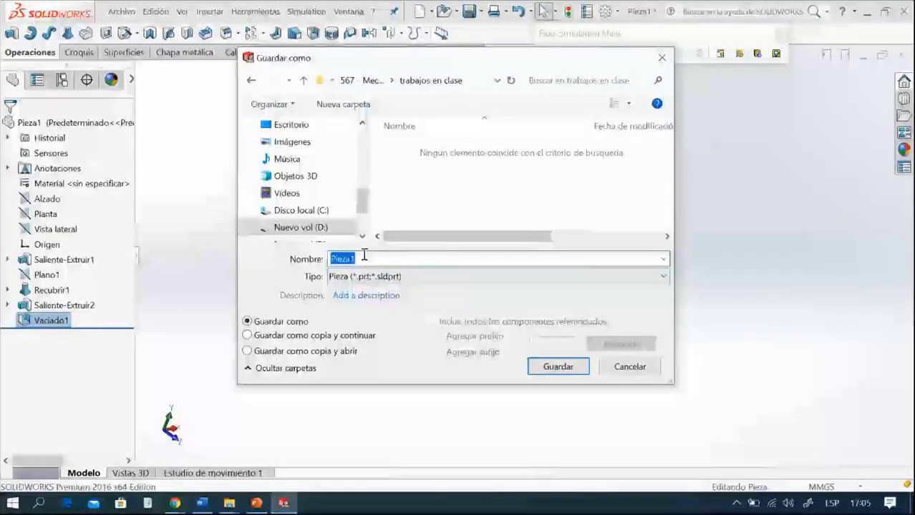
key(BackSpace)
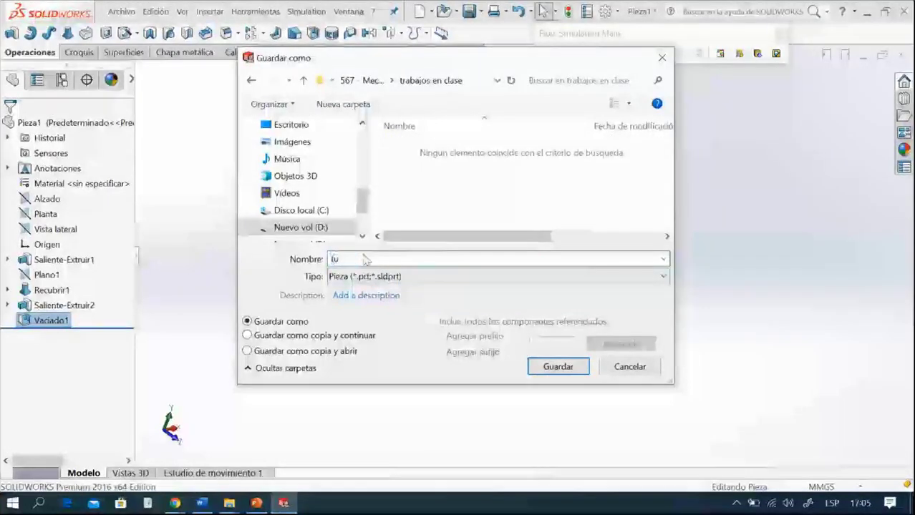
text(tubo venturi)
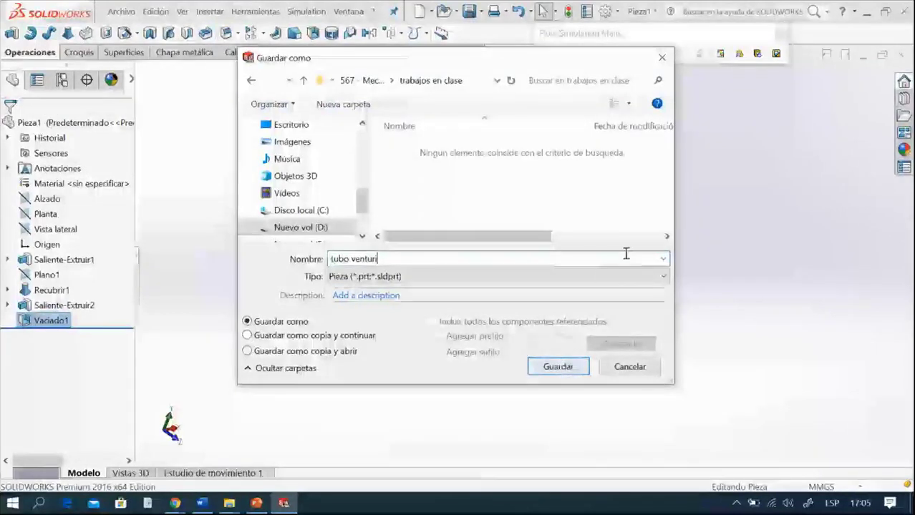
Step: Create a folder named TUBO VENTURI inside trabajos en clase and save the part in it
right_click(427, 197)
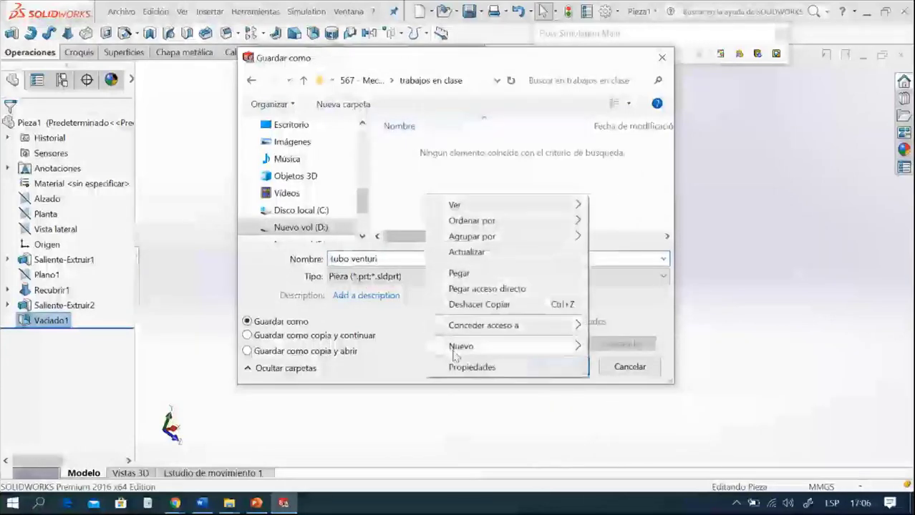
mouse_move(453, 351)
click(622, 139)
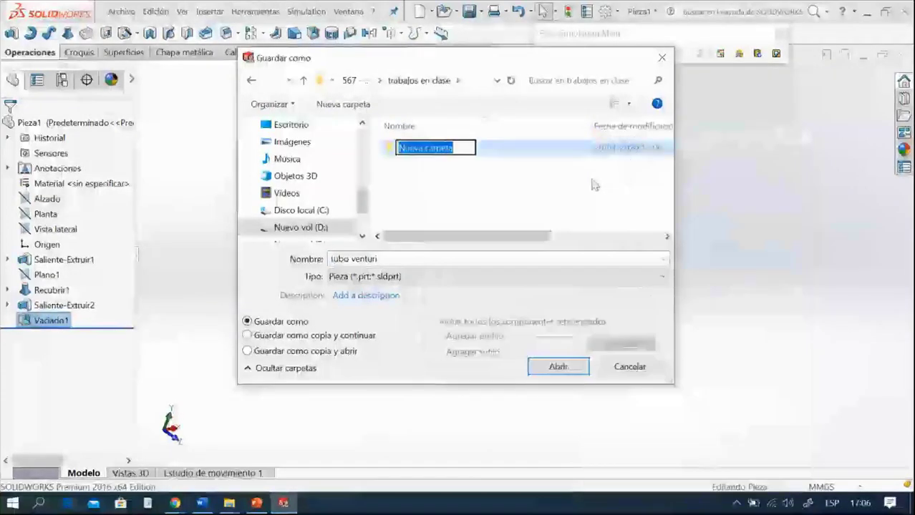
text(TUB)
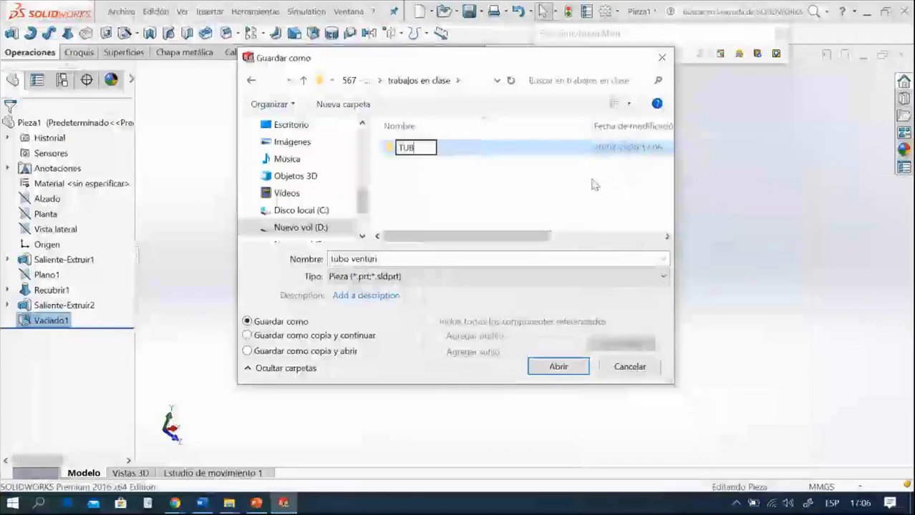
text(O)
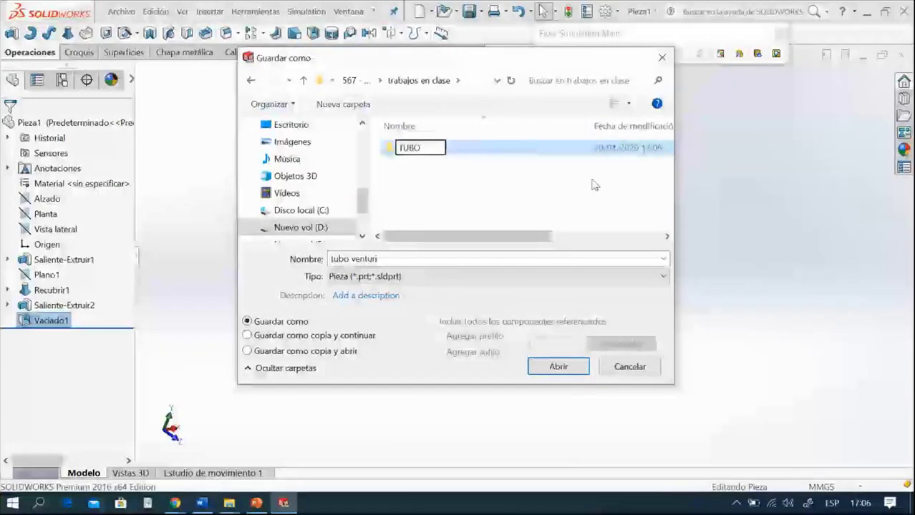
text( VENTU)
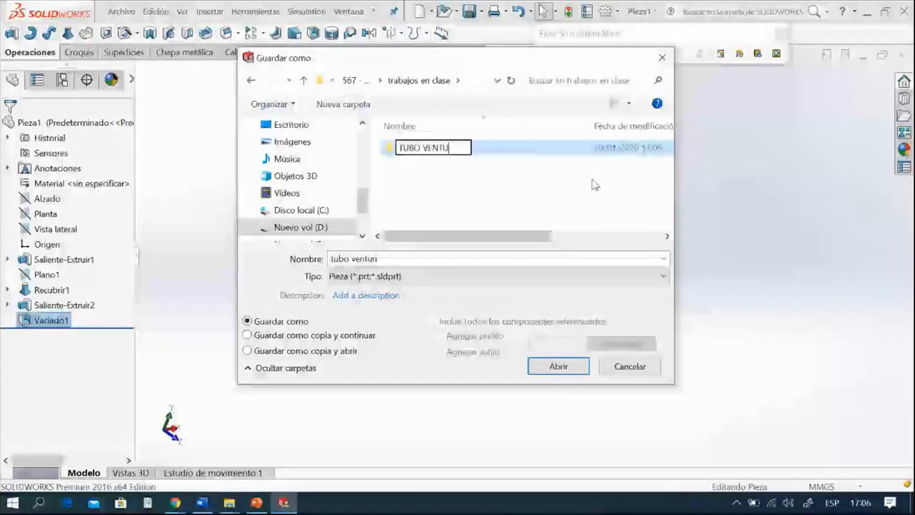
text(RI)
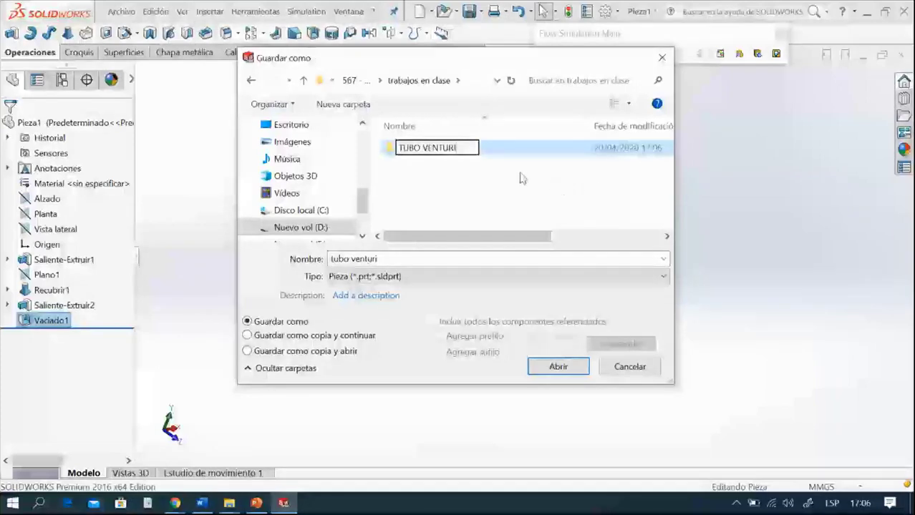
key(Return)
double_click(391, 149)
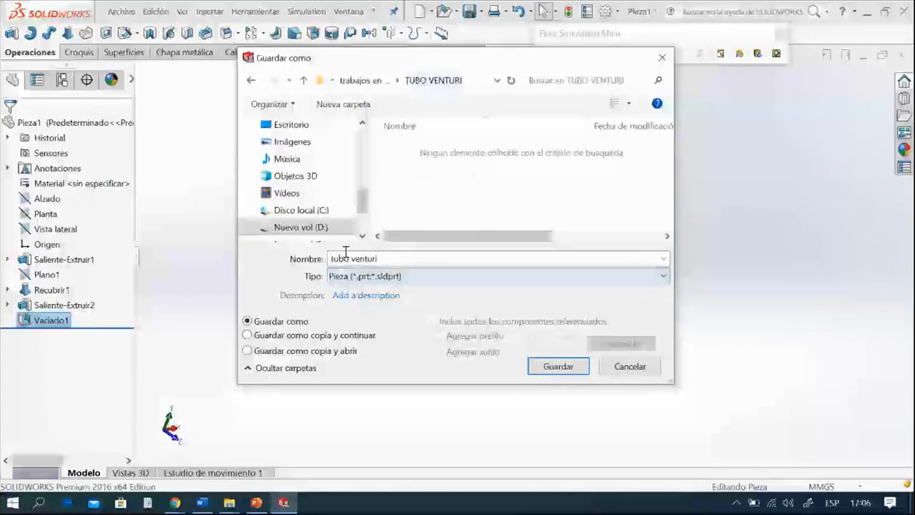
click(577, 367)
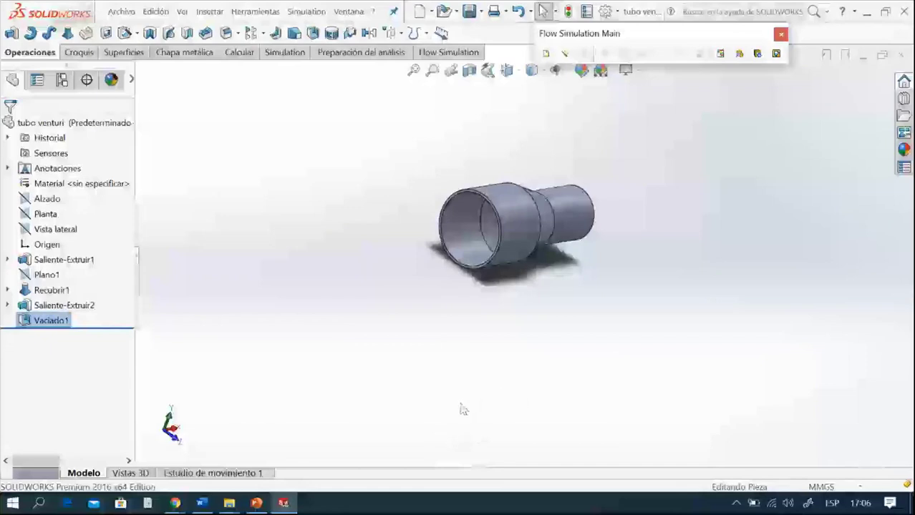
Step: Move the floating Flow Simulation Main toolbar clear of the view controls above the model
scroll(530, 307, down, 3)
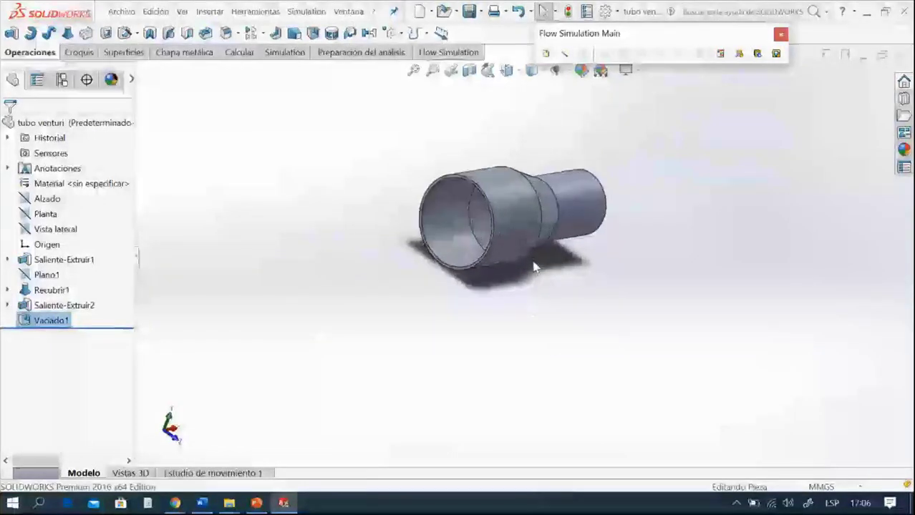
middle_drag(535, 302, 541, 300)
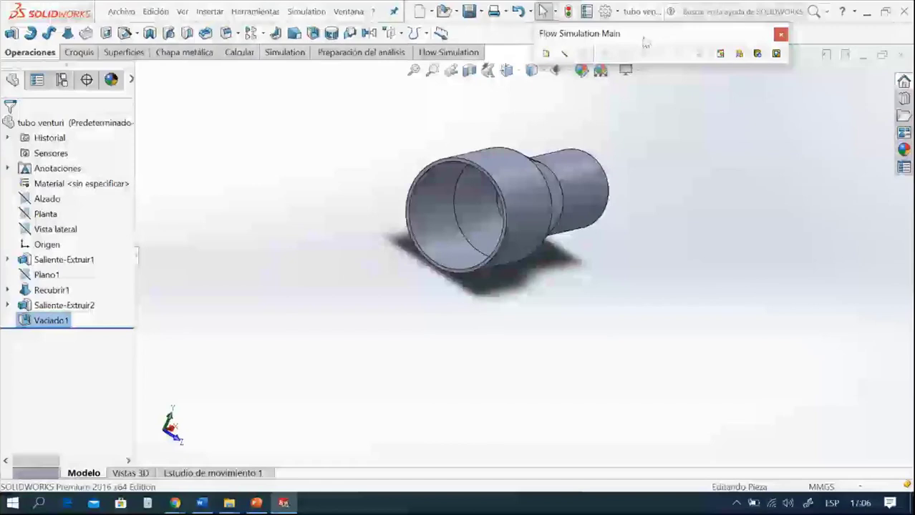
drag(645, 43, 713, 121)
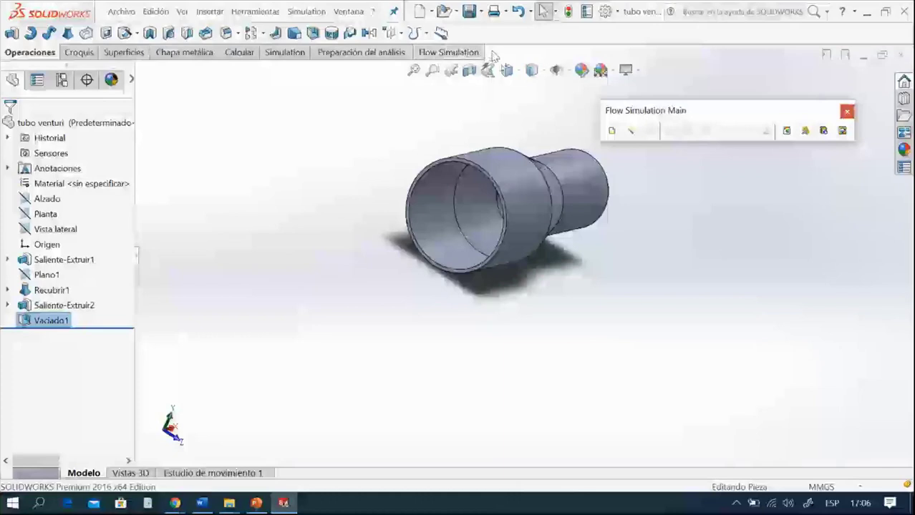
Step: Disable the SOLIDWORKS Flow Simulation 2016 and SOLIDWORKS Plastics add-ins, both as active and at startup
click(618, 13)
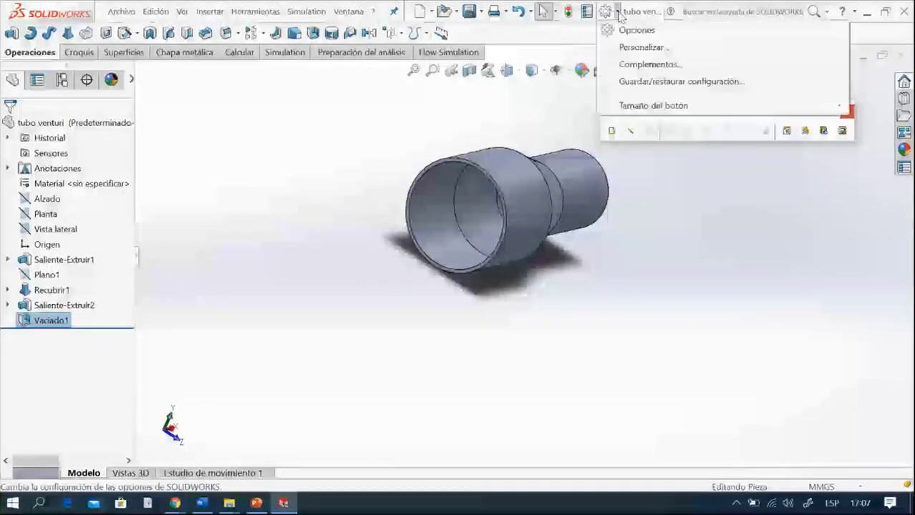
click(625, 66)
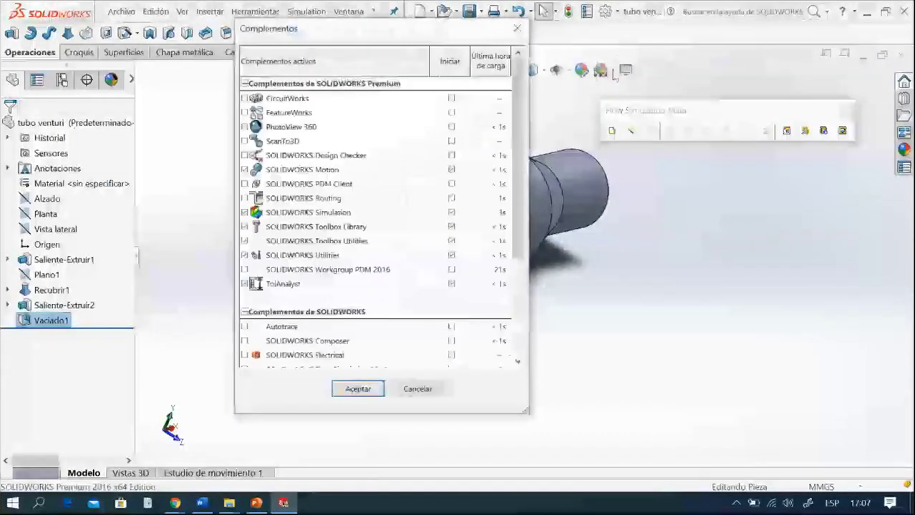
click(344, 198)
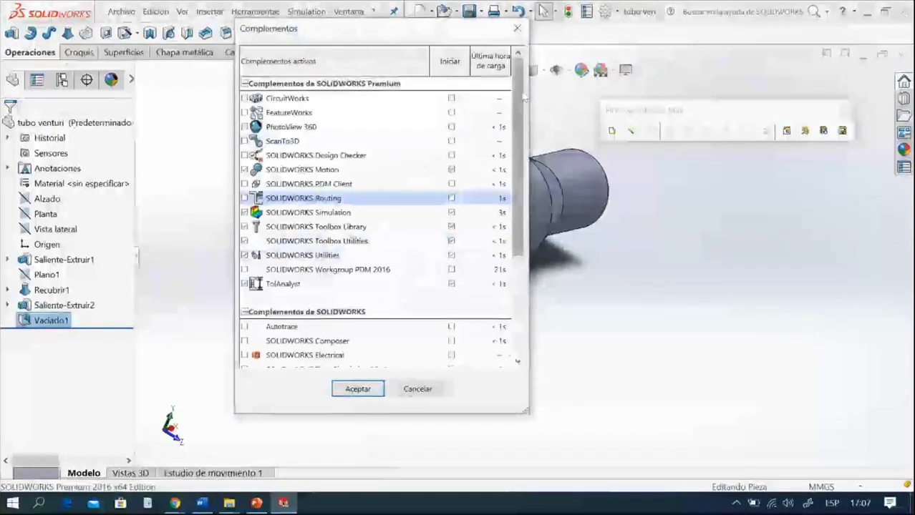
scroll(522, 95, down, 2)
scroll(522, 95, up, 2)
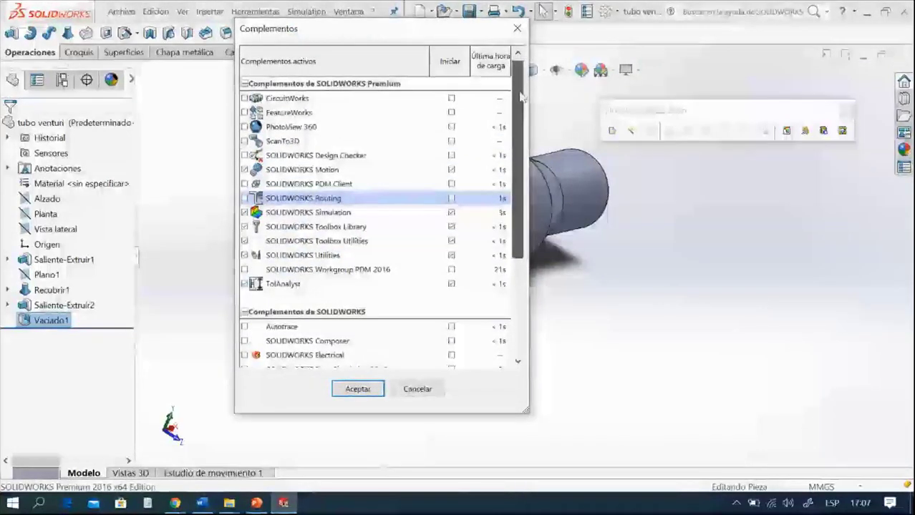
drag(522, 101, 523, 103)
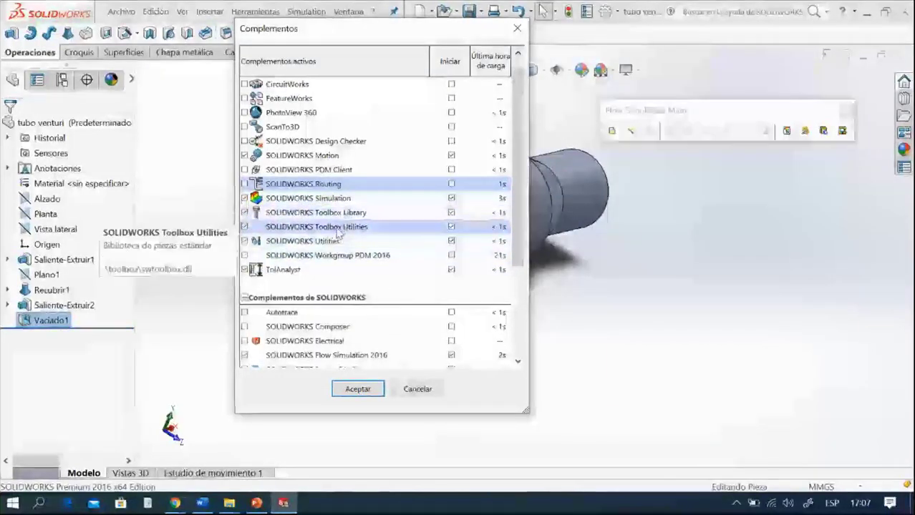
scroll(390, 213, down, 1)
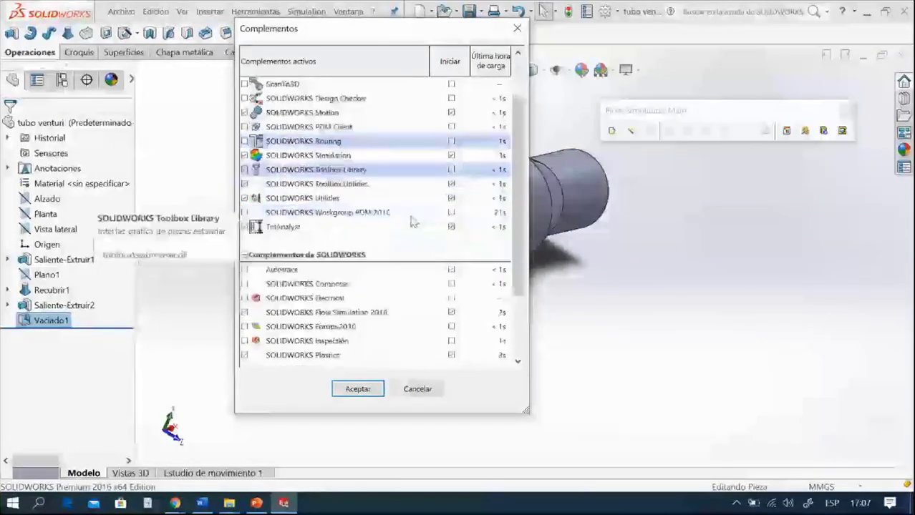
scroll(517, 136, down, 2)
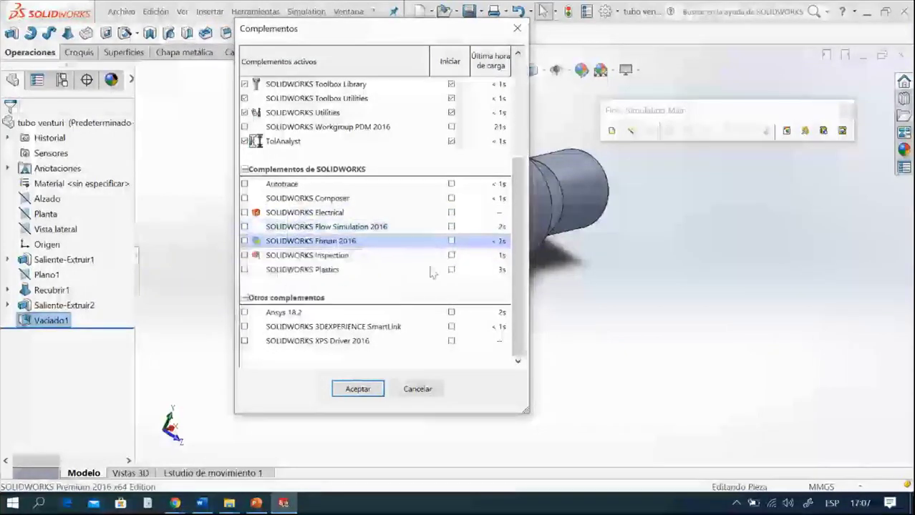
click(358, 389)
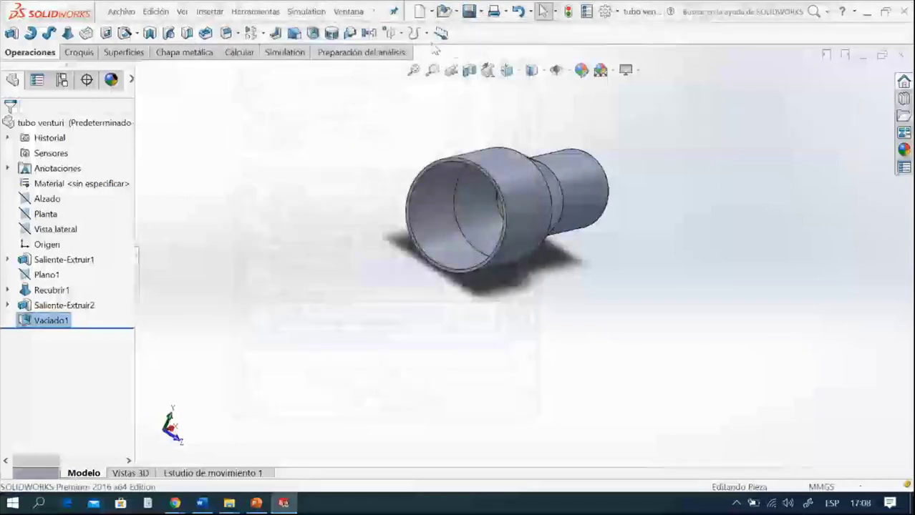
Step: Enable the SOLIDWORKS Flow Simulation 2016 add-in, including loading it at startup
click(616, 11)
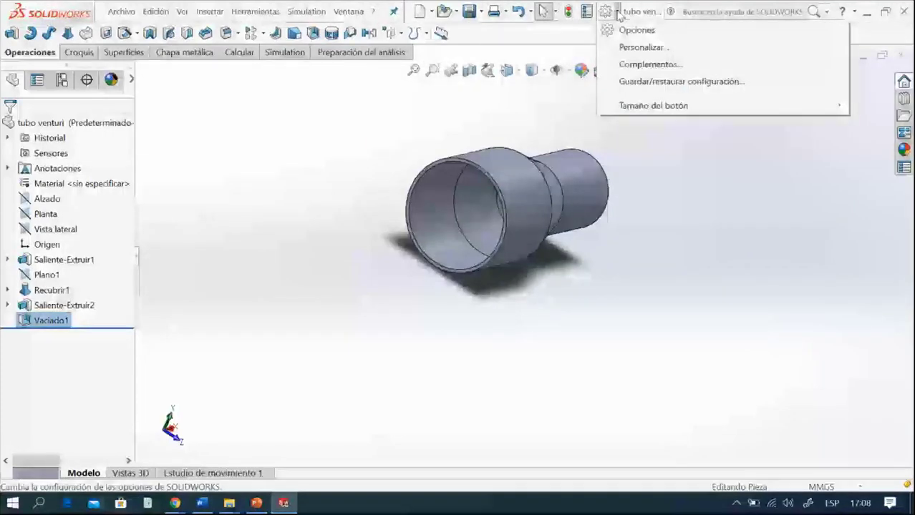
click(634, 65)
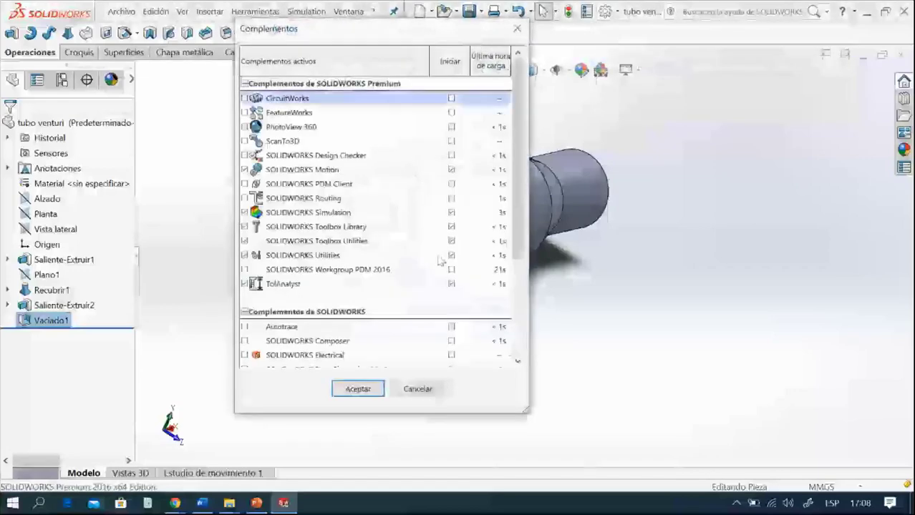
scroll(318, 312, down, 3)
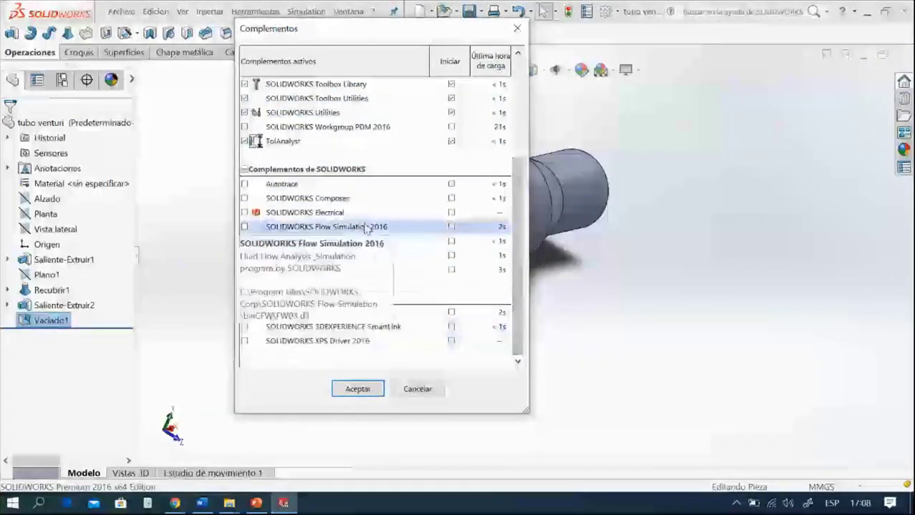
click(245, 227)
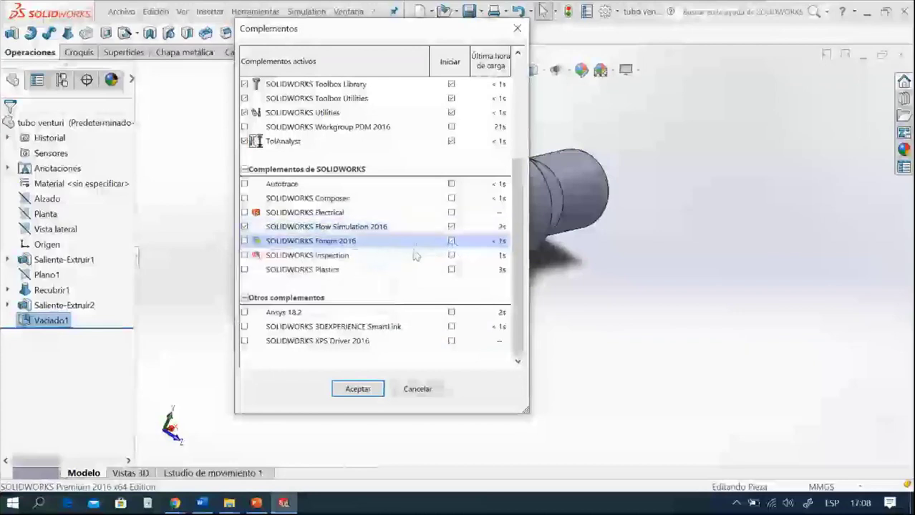
click(367, 391)
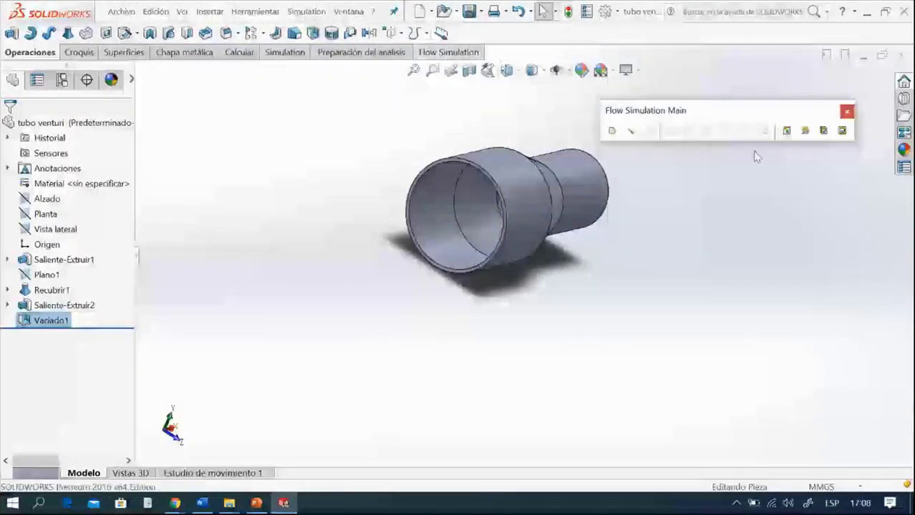
Step: Move the floating Flow Simulation Main toolbar above the view controls, start Create Lids, and select the annular face at the large end
drag(740, 115, 755, 39)
click(478, 56)
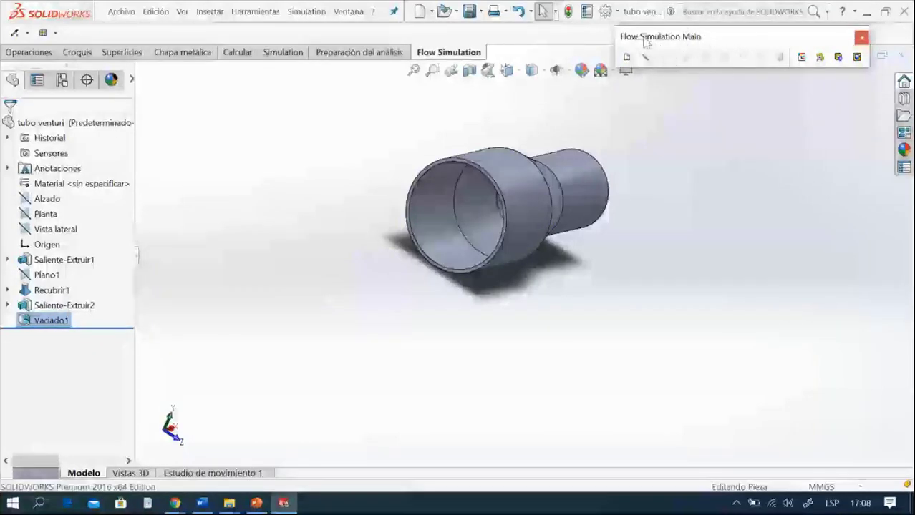
click(839, 57)
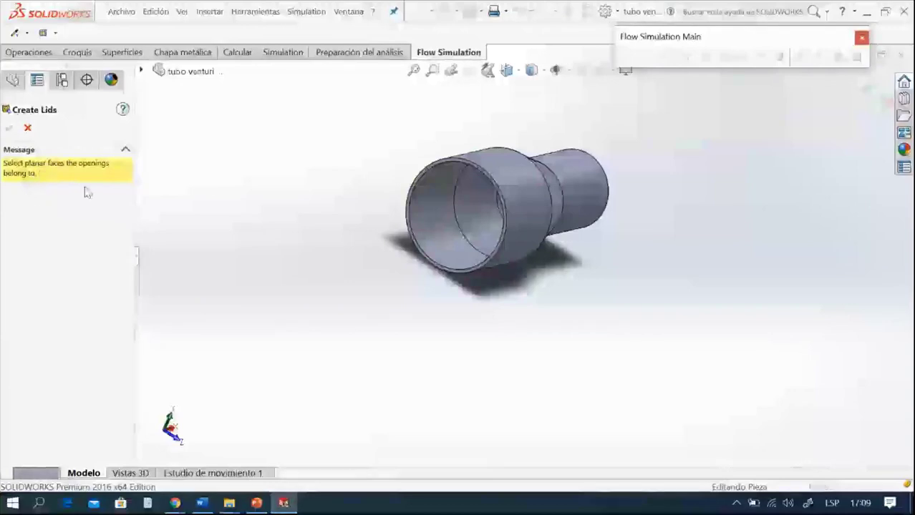
scroll(453, 188, down, 6)
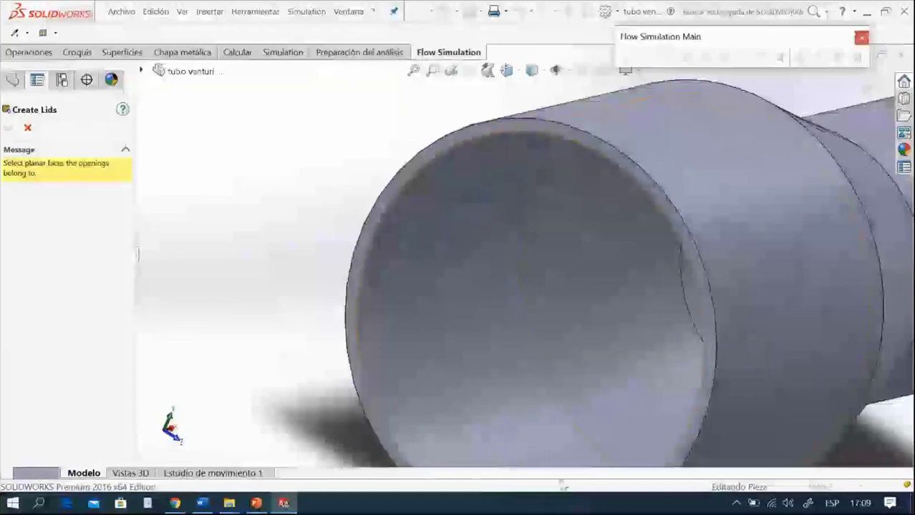
click(565, 134)
scroll(709, 286, up, 5)
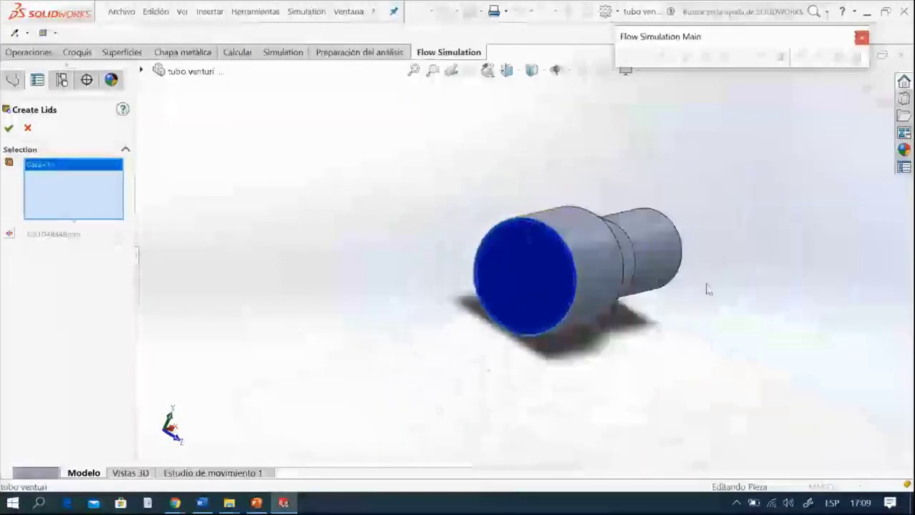
Step: Add the annular face at the pipe's small end to the lid selection and create lids on both openings
middle_drag(706, 289, 659, 234)
scroll(520, 233, down, 5)
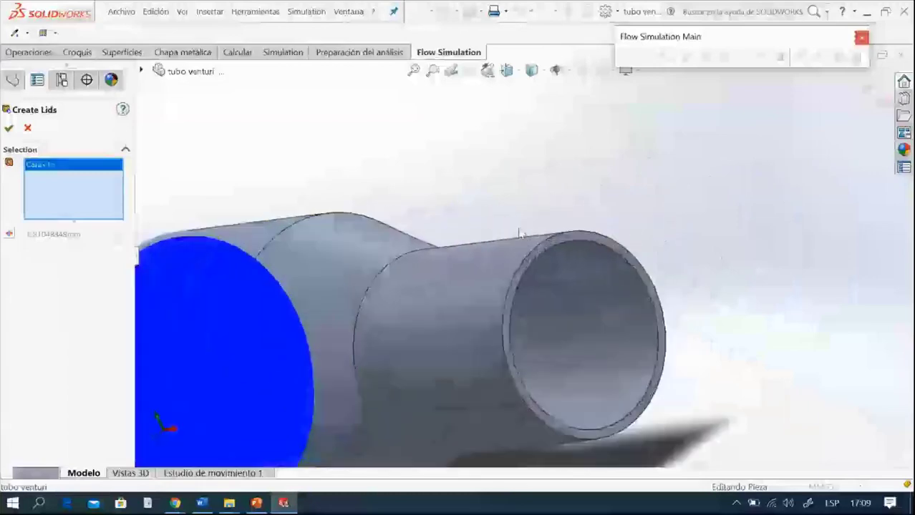
scroll(521, 234, down, 4)
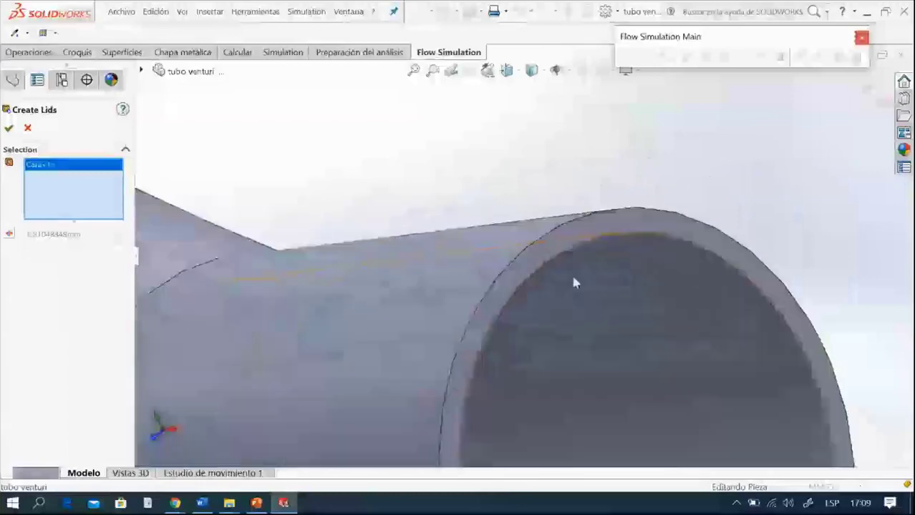
click(624, 228)
scroll(614, 270, up, 5)
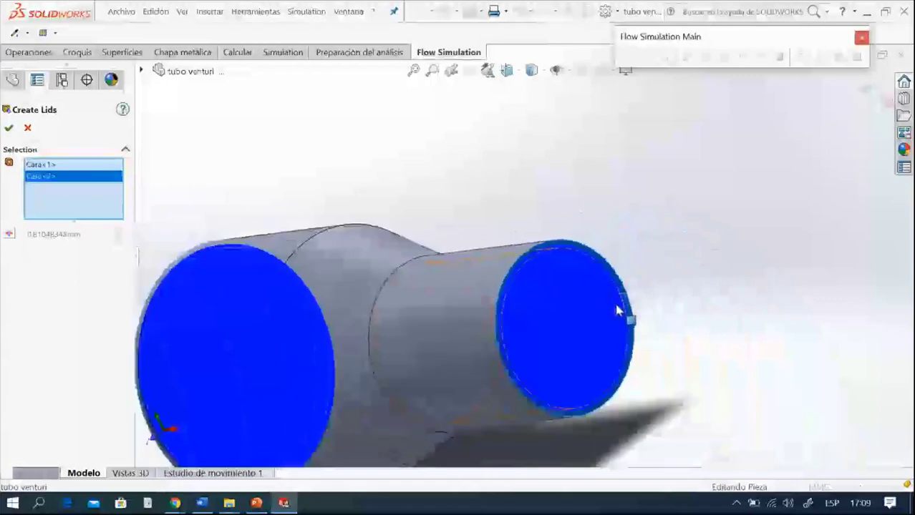
scroll(624, 333, up, 3)
middle_drag(625, 333, 698, 351)
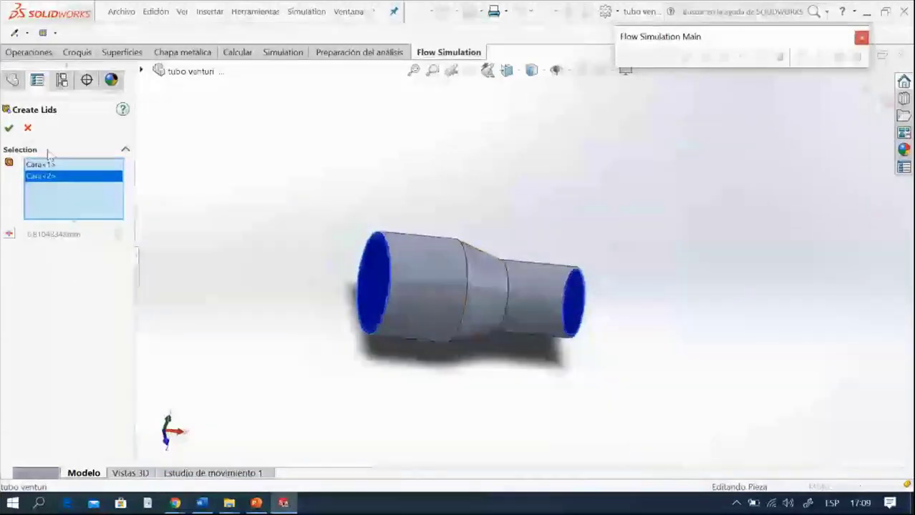
click(9, 129)
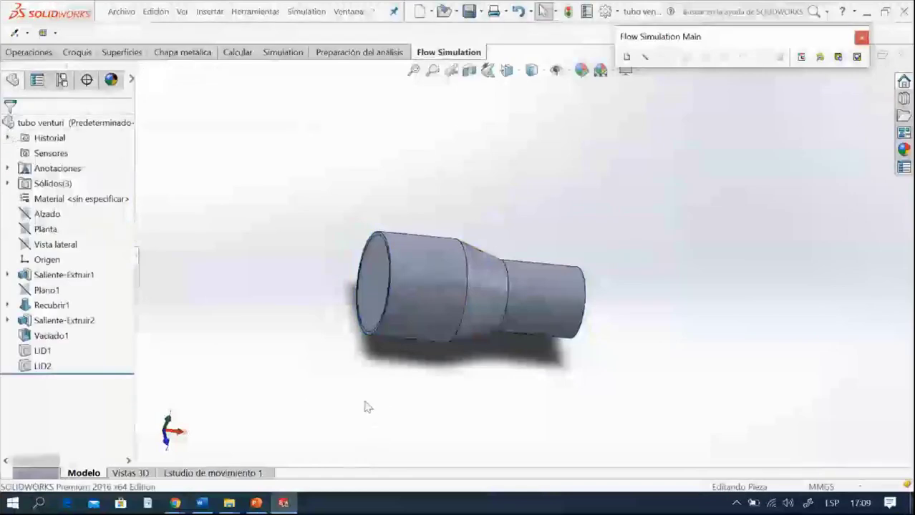
Step: Examine the lids closing the large and small ends of the pipe
middle_drag(365, 405, 421, 402)
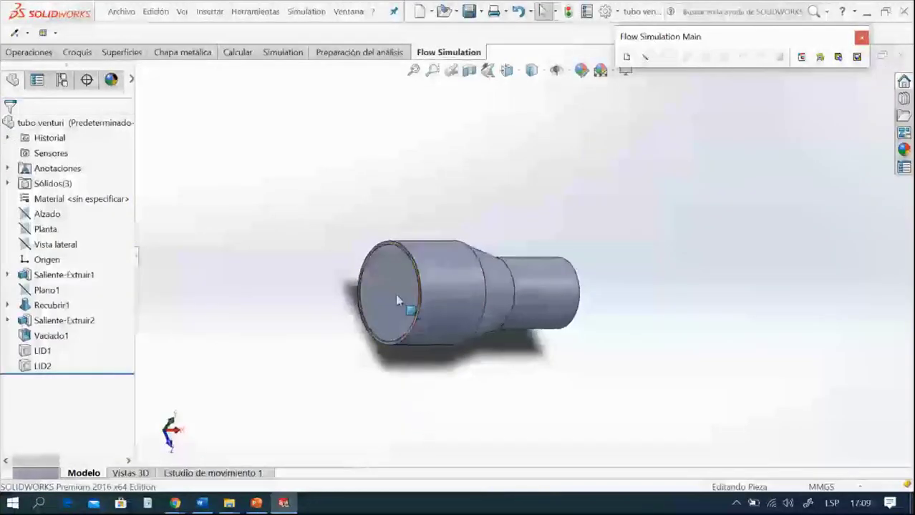
middle_drag(409, 316, 627, 343)
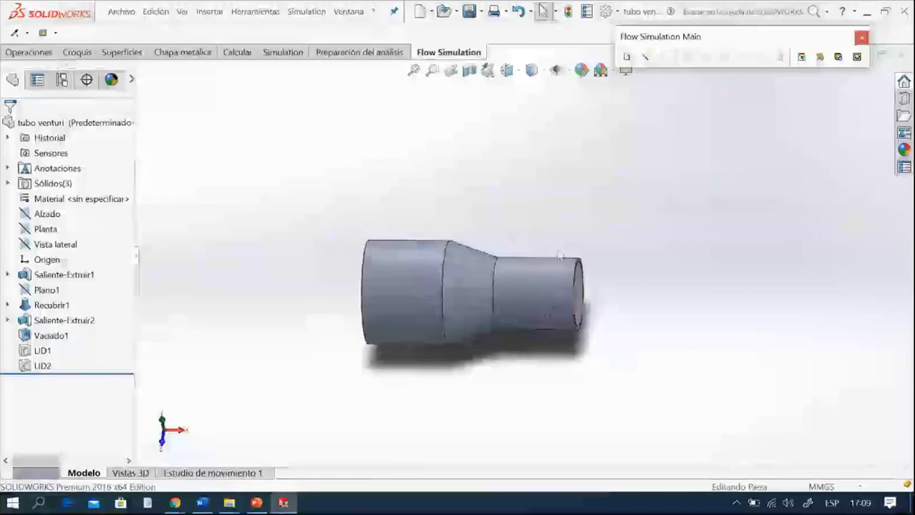
scroll(494, 362, up, 2)
scroll(504, 333, down, 3)
scroll(492, 302, down, 2)
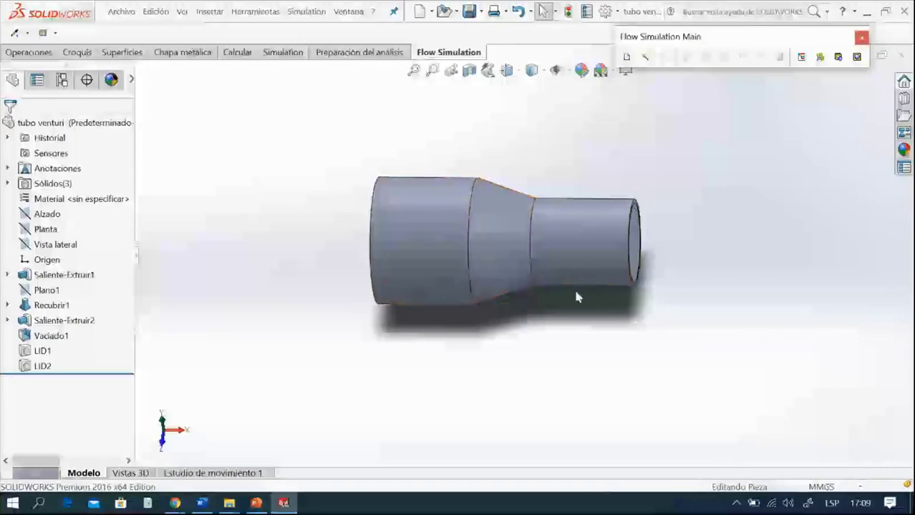
middle_drag(544, 301, 641, 364)
scroll(503, 236, up, 4)
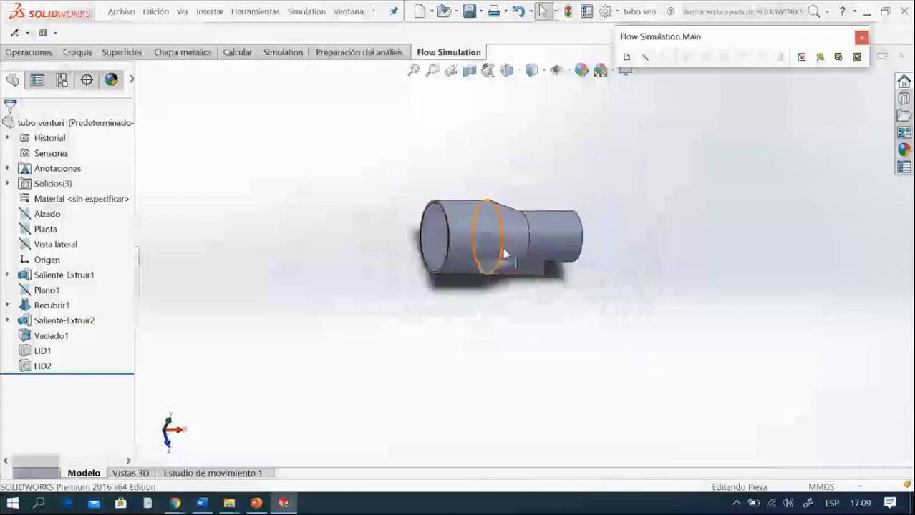
Step: Set the transparency of the hollow pipe body's appearance to 0.7 in its advanced illumination settings
click(479, 245)
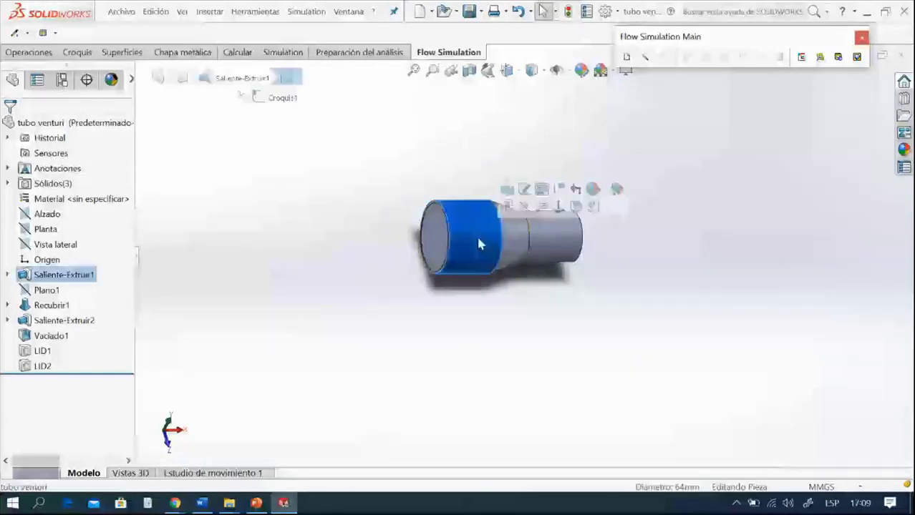
click(592, 188)
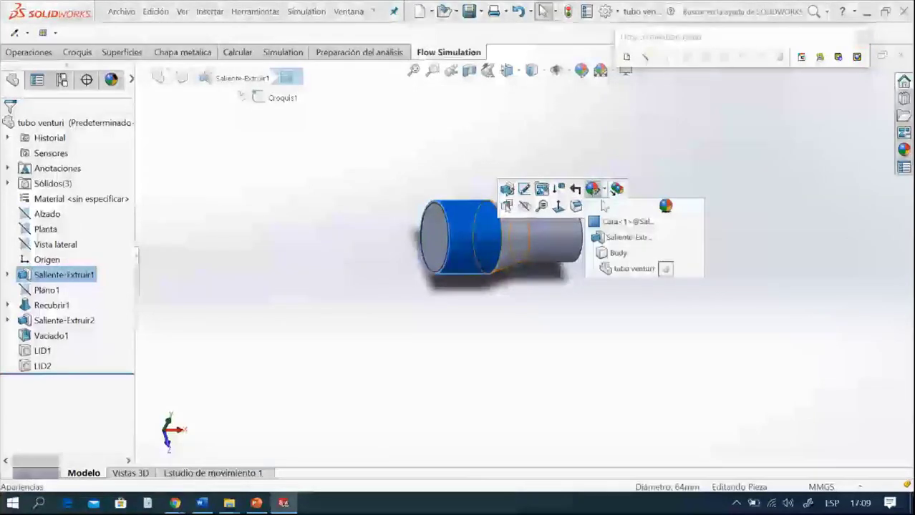
click(620, 254)
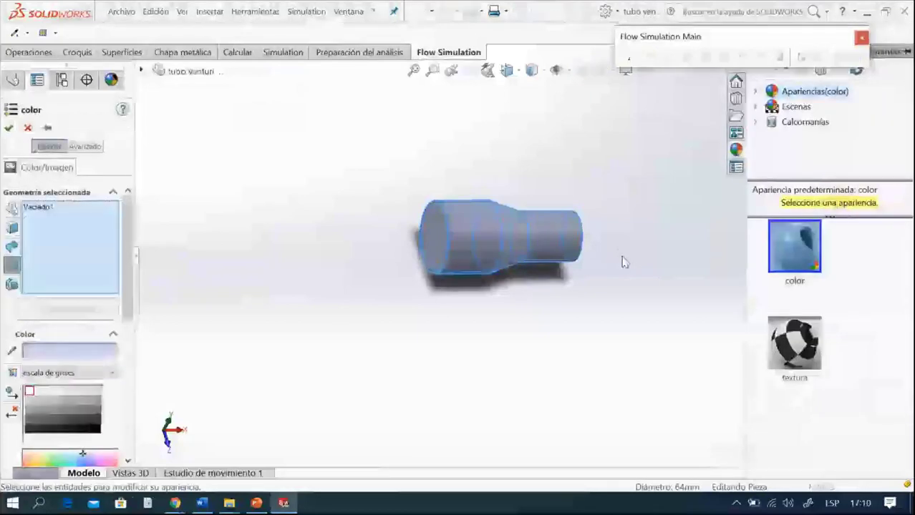
click(86, 146)
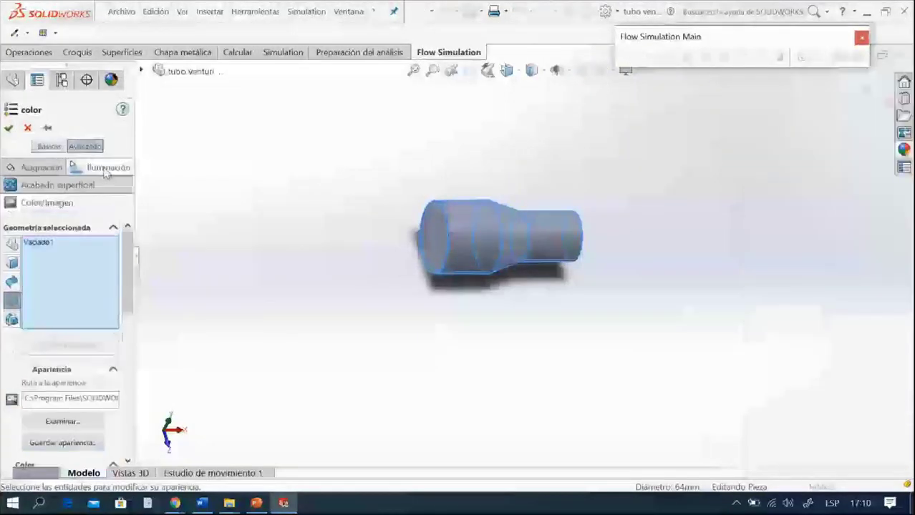
click(105, 169)
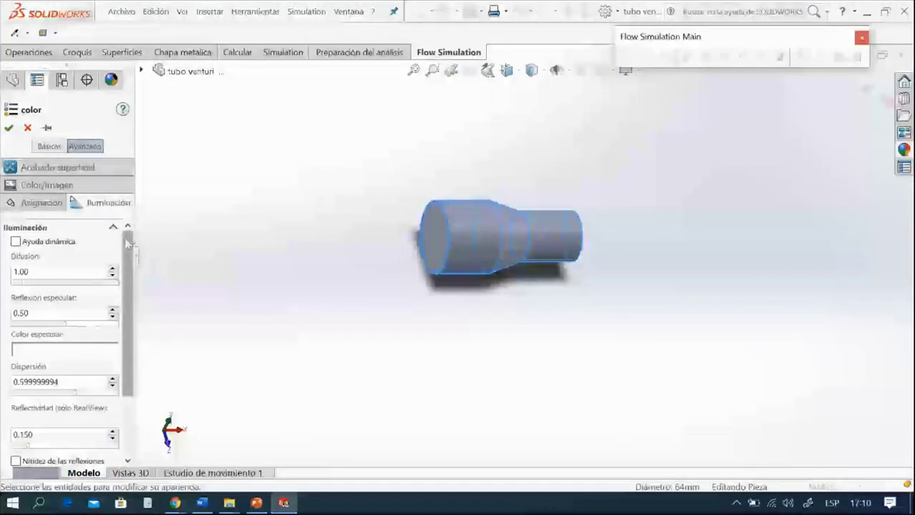
drag(128, 243, 133, 331)
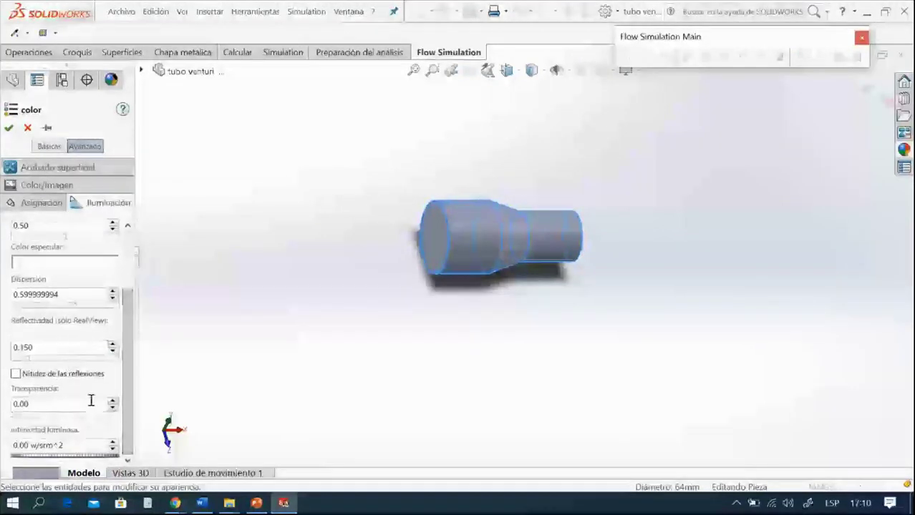
click(31, 403)
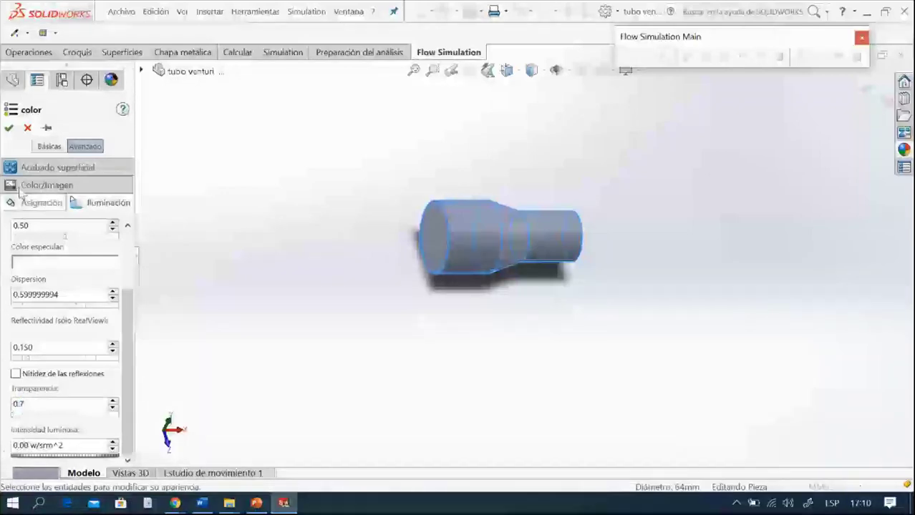
click(9, 129)
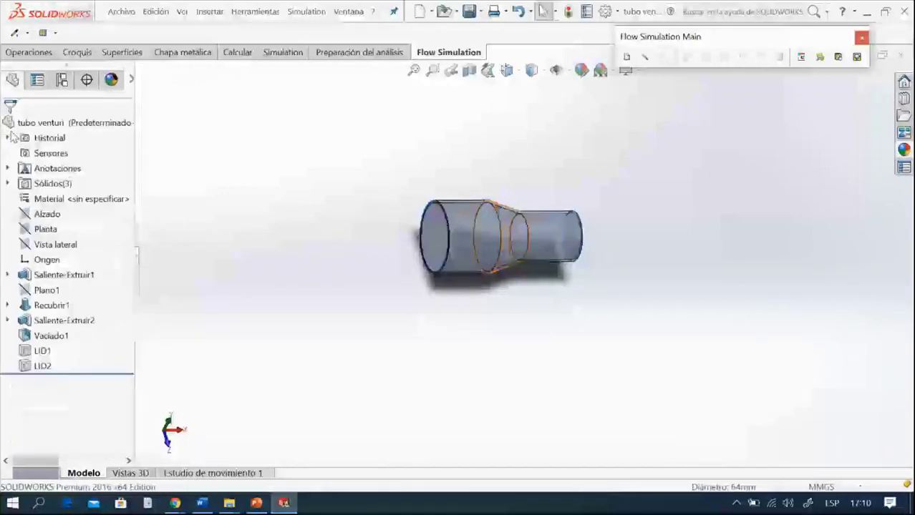
Step: Examine the interior and both end lids through the transparent pipe body from several angles
scroll(501, 251, down, 5)
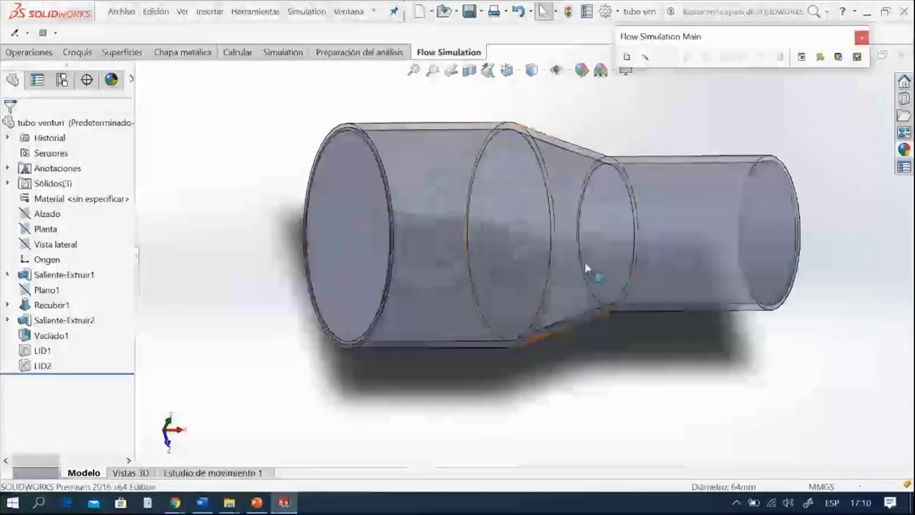
middle_drag(594, 317, 419, 264)
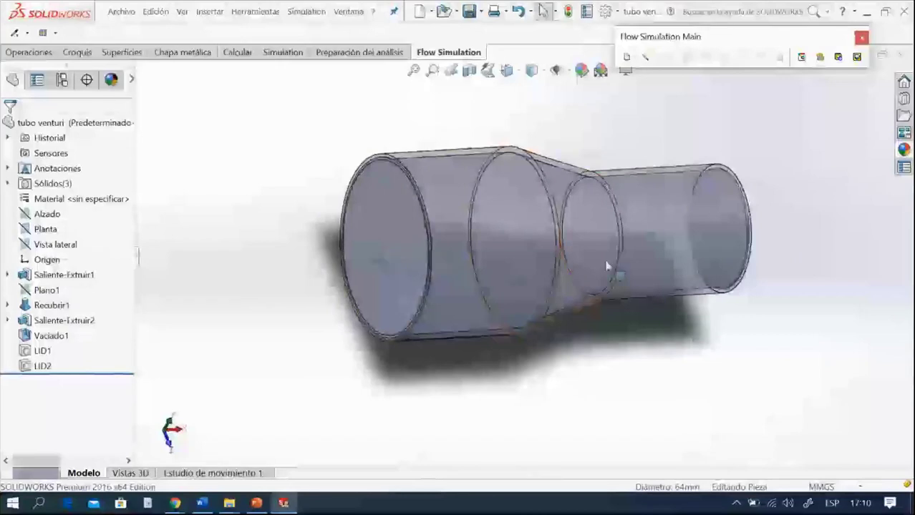
middle_drag(735, 290, 558, 244)
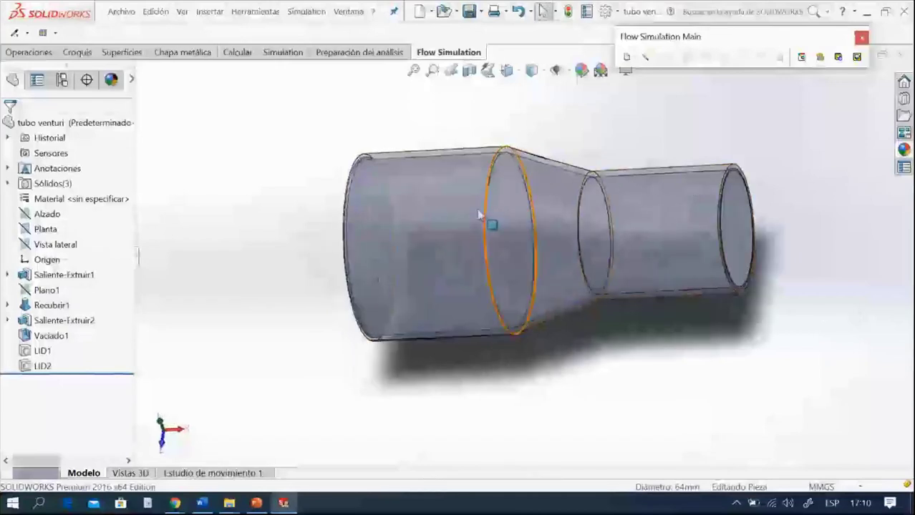
mouse_move(691, 295)
middle_down()
mouse_move(710, 304)
mouse_move(663, 299)
mouse_move(684, 279)
mouse_move(681, 299)
middle_up()
scroll(665, 300, up, 3)
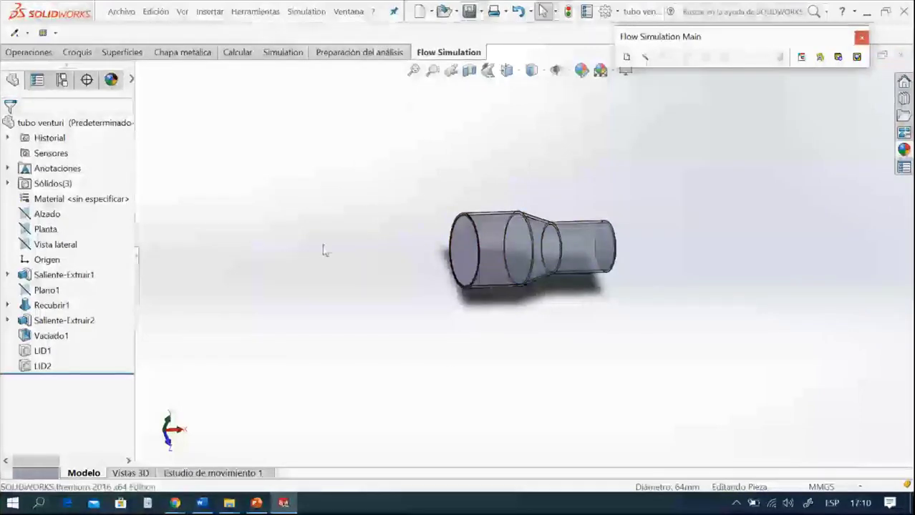
Step: Switch to PowerPoint and review the dimensioned pipe slide and the control volume sketch as a slide show
click(256, 503)
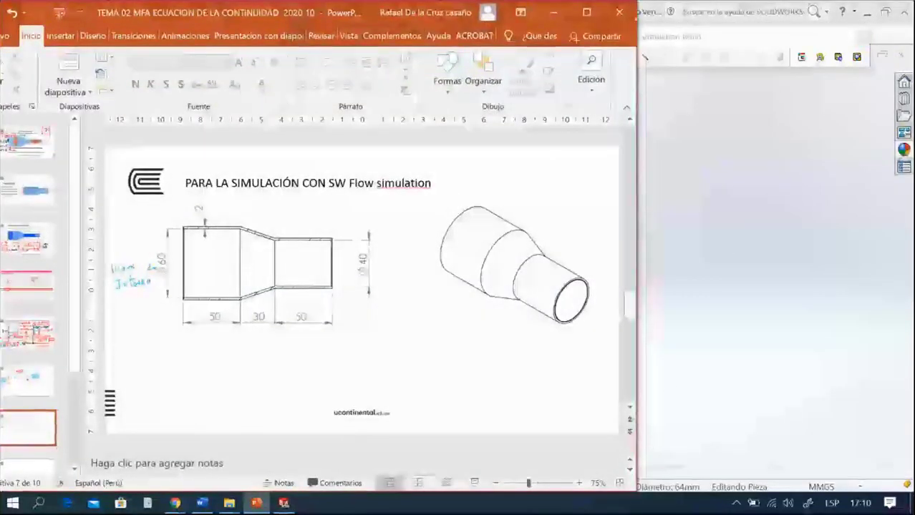
click(473, 482)
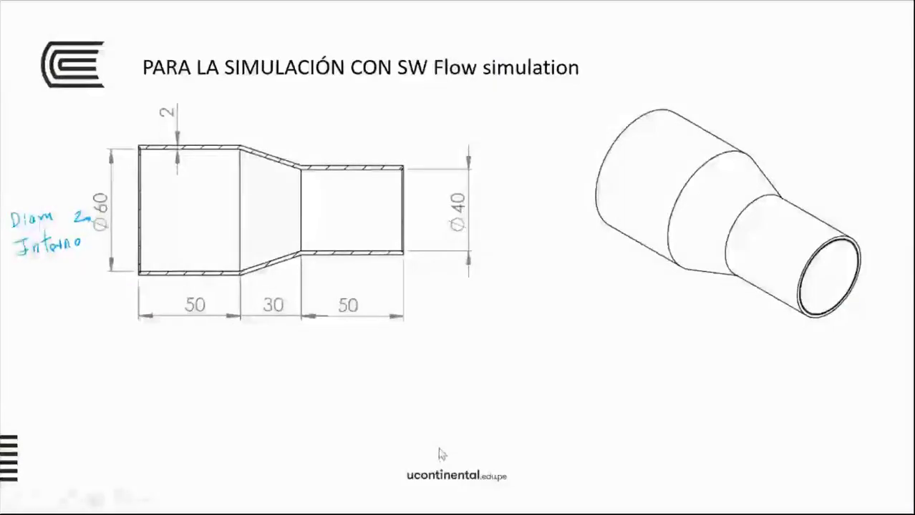
click(387, 436)
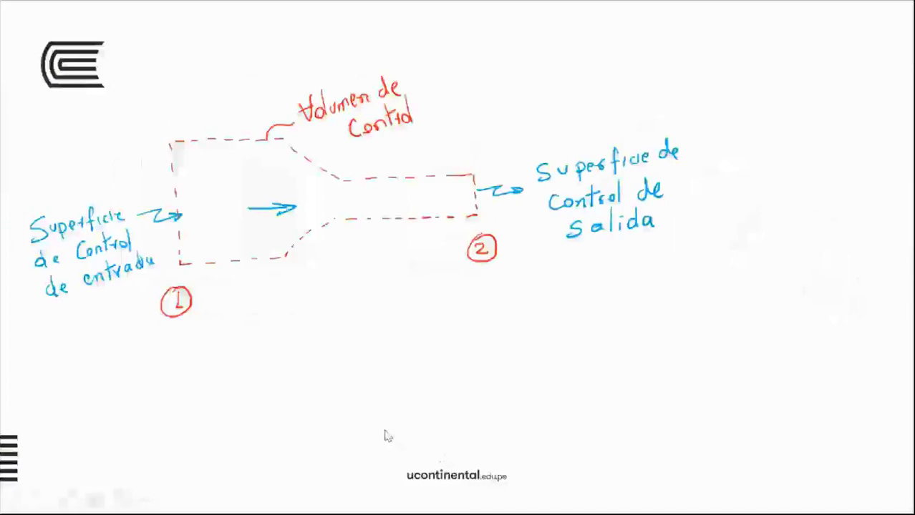
click(386, 435)
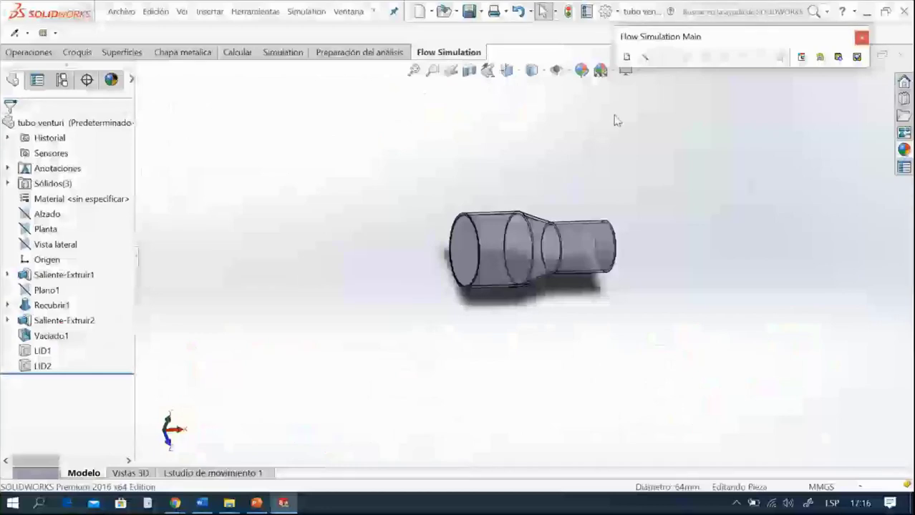
Step: Start the Flow Simulation project wizard, keeping the project name Project(1) and the current configuration
click(645, 57)
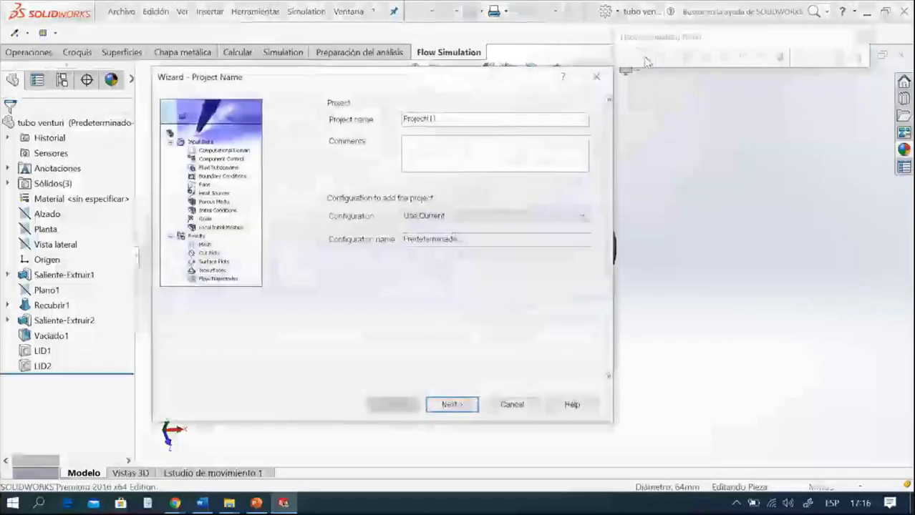
click(429, 119)
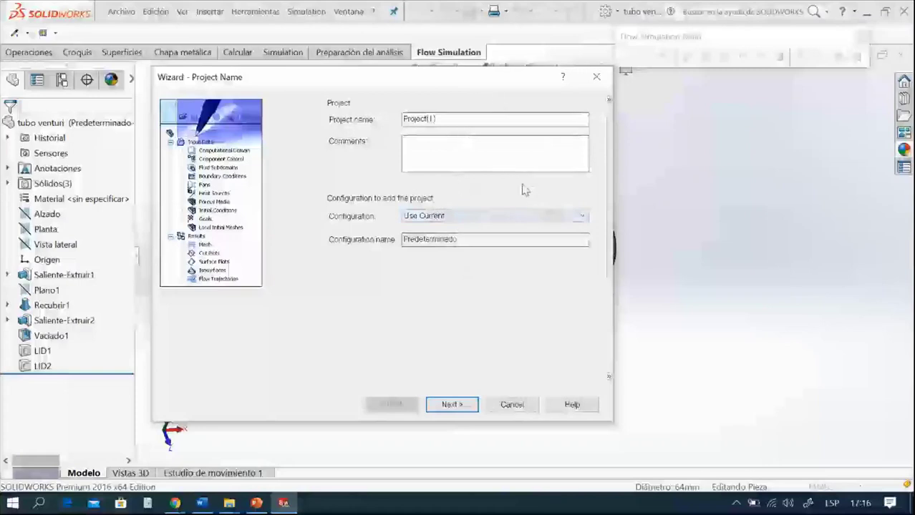
click(451, 405)
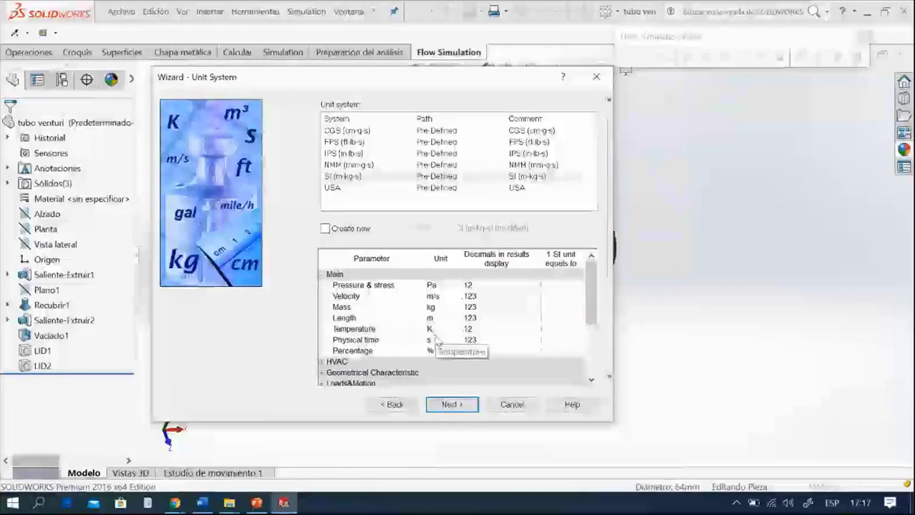
Step: Keep the SI (m-kg-s) unit system but set the temperature unit to °C, and continue to the analysis type
click(449, 331)
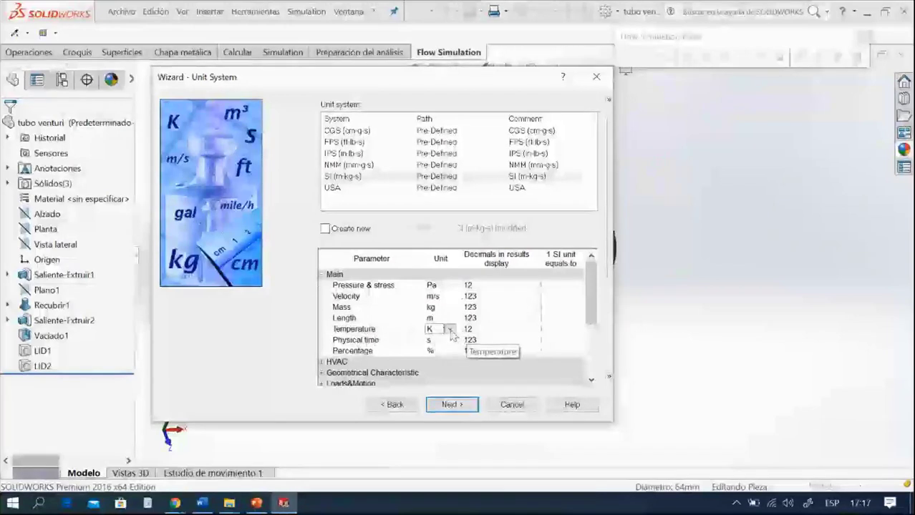
click(449, 330)
click(444, 350)
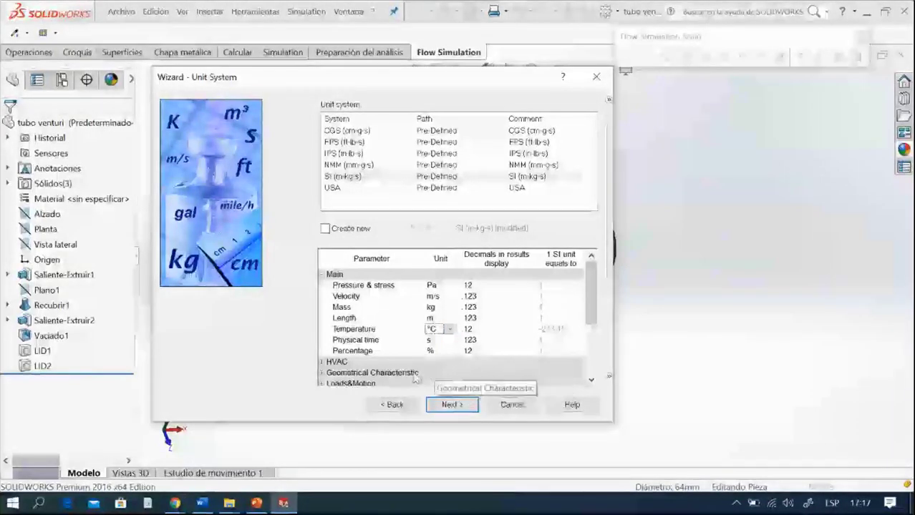
click(447, 406)
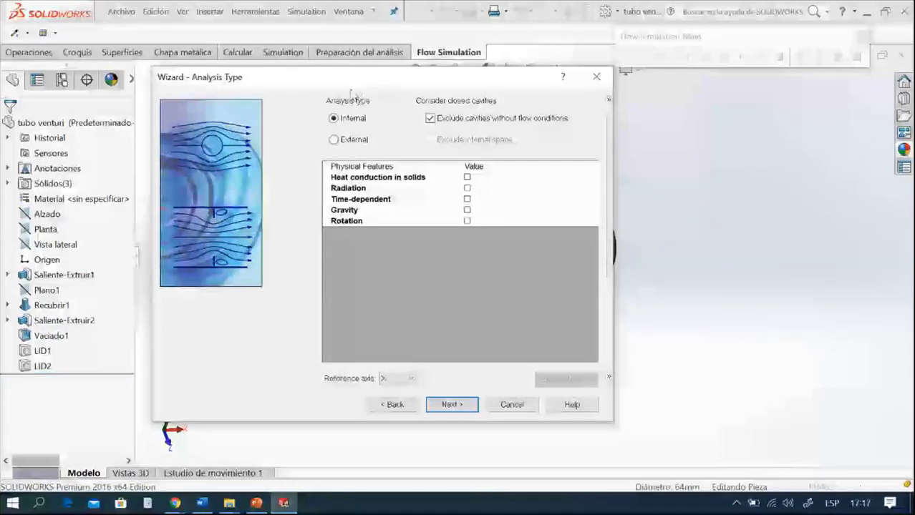
Step: Keep the internal analysis excluding cavities without flow conditions, enable gravity with a Y component of -9.81 m/s^2, and continue to the default fluid
click(430, 118)
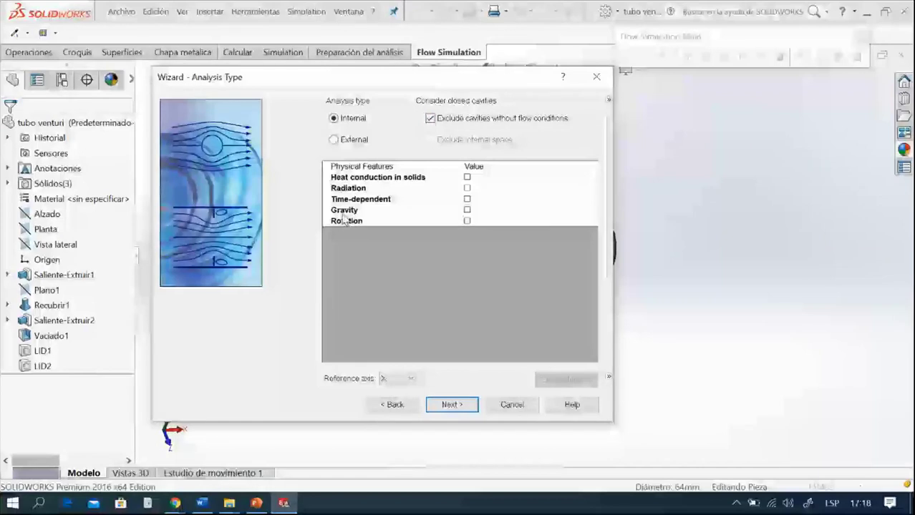
click(467, 212)
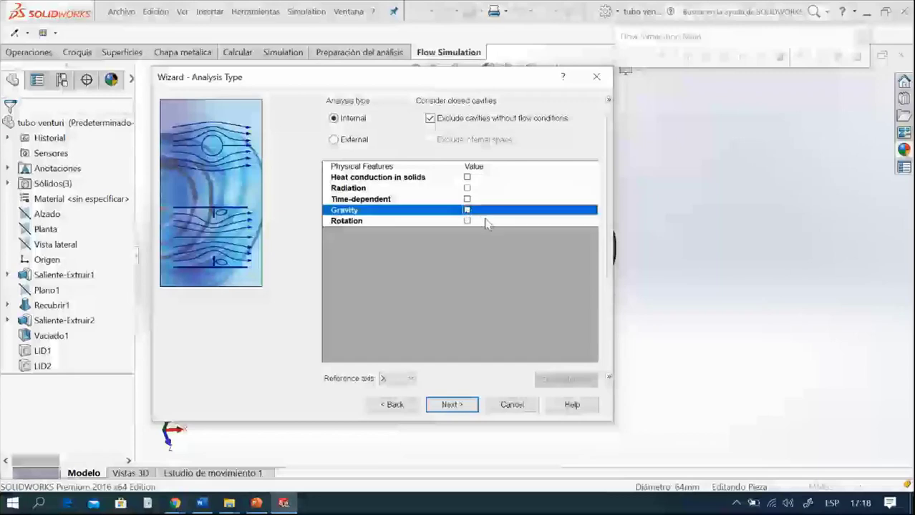
click(467, 211)
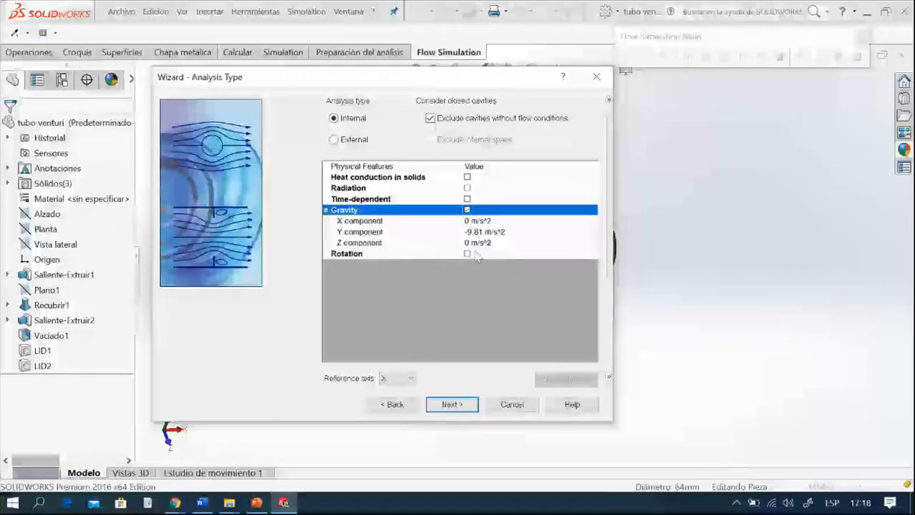
drag(318, 80, 530, 102)
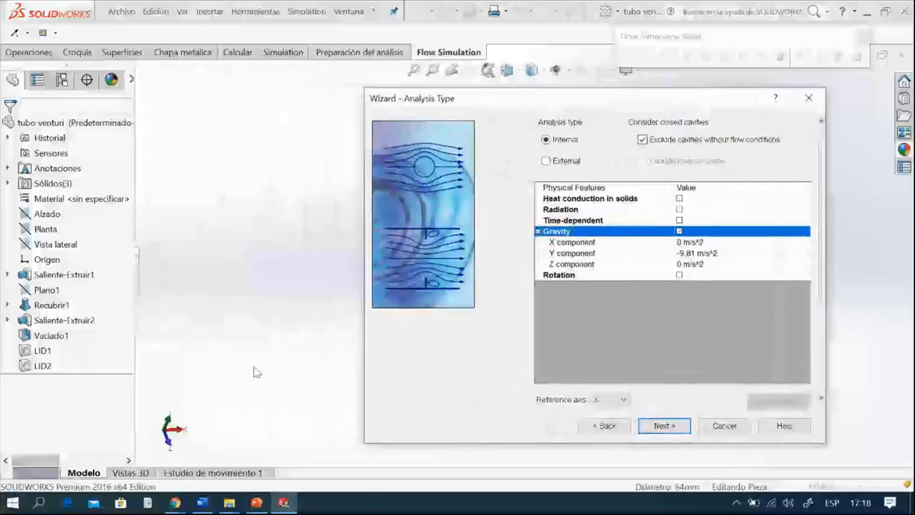
click(245, 407)
middle_drag(245, 407, 162, 401)
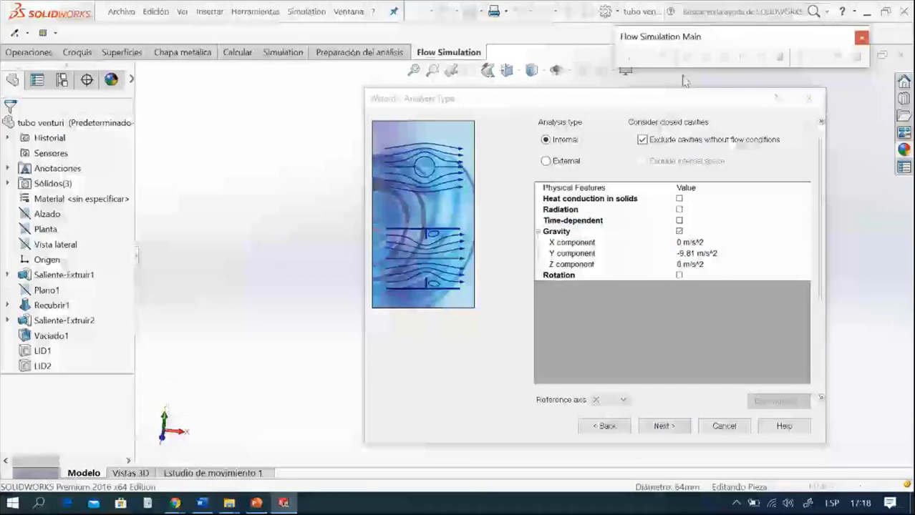
drag(676, 106, 572, 63)
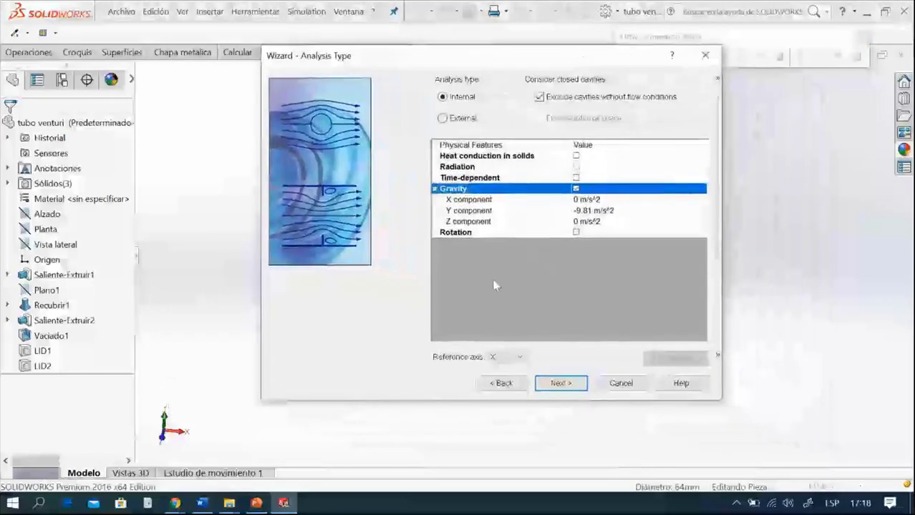
click(561, 385)
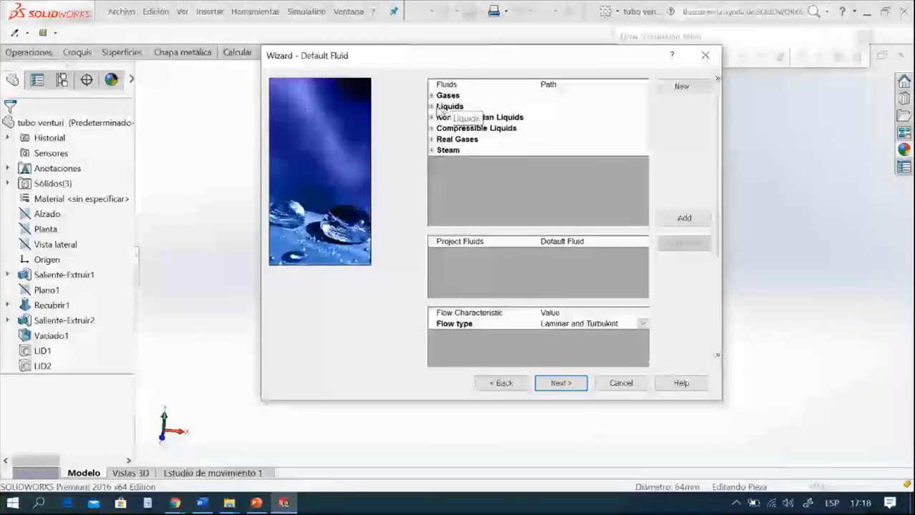
Step: Add the pre-defined liquid Water as the default project fluid, keep the Laminar and Turbulent flow type, and continue to the wall conditions
click(433, 107)
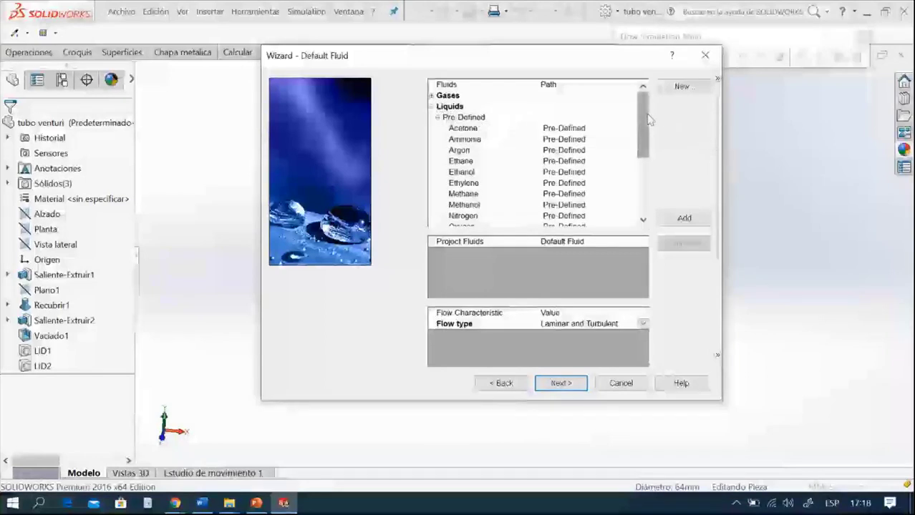
scroll(644, 136, down, 3)
click(530, 204)
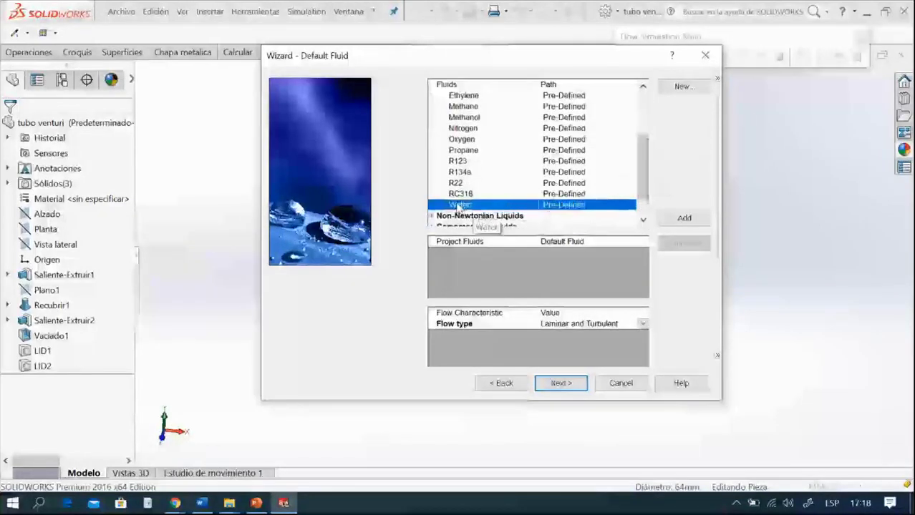
click(684, 218)
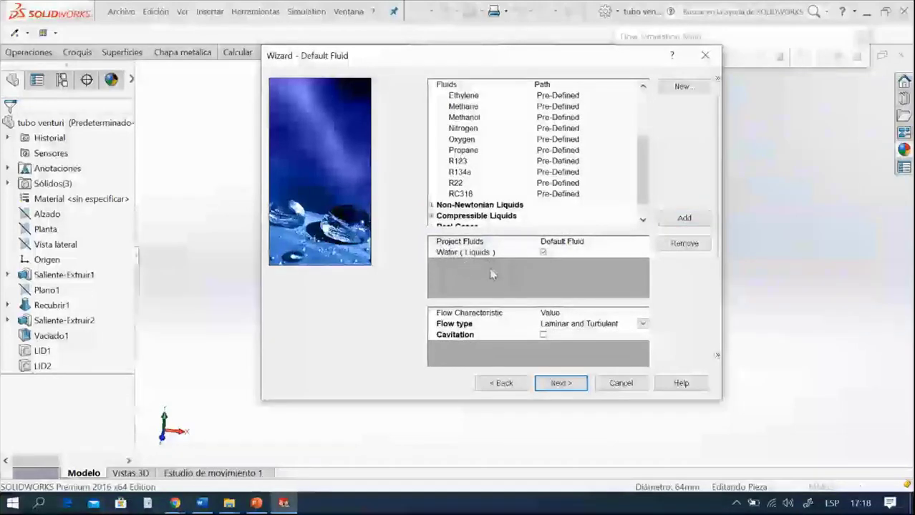
click(562, 385)
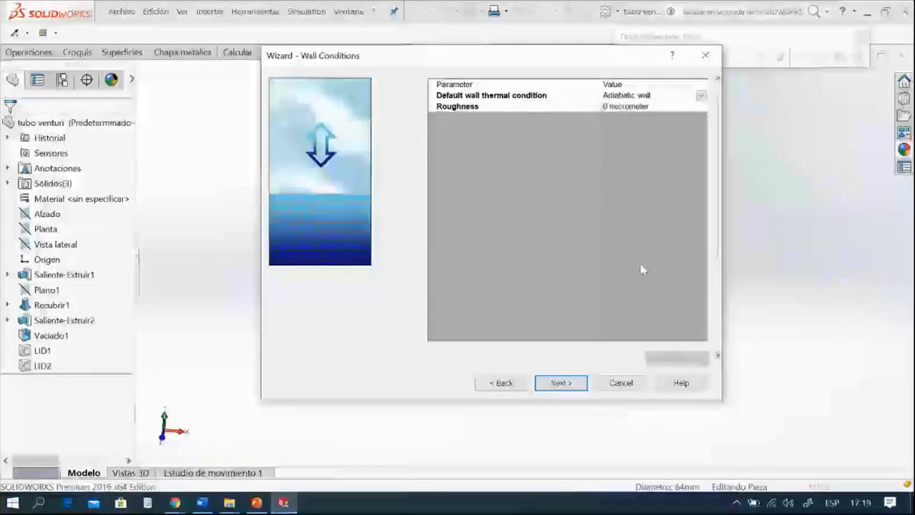
Step: Accept the adiabatic wall with 0 micrometer roughness, set the initial temperature to 30 °C, and finish the project wizard
click(559, 384)
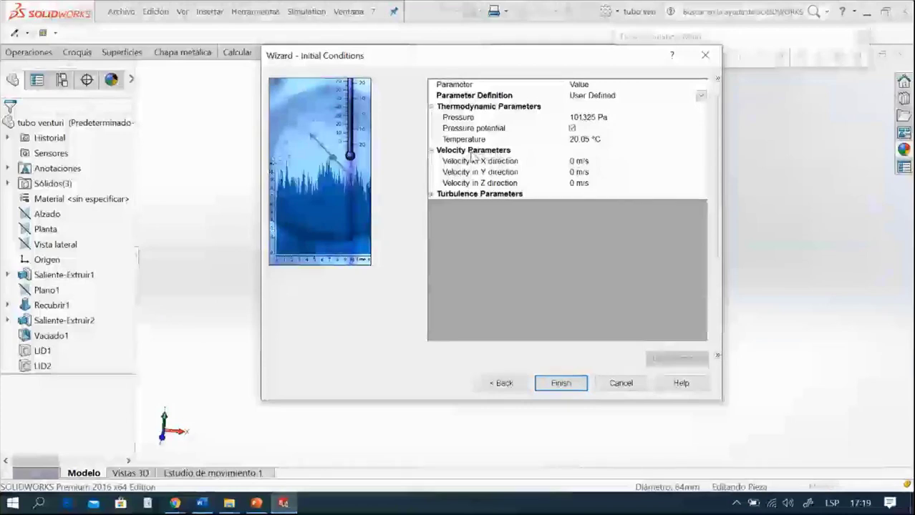
click(580, 142)
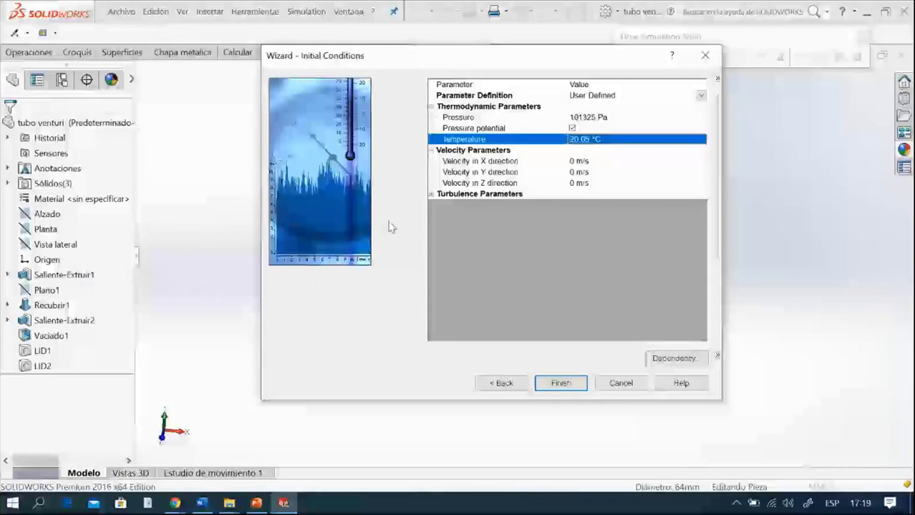
text(1)
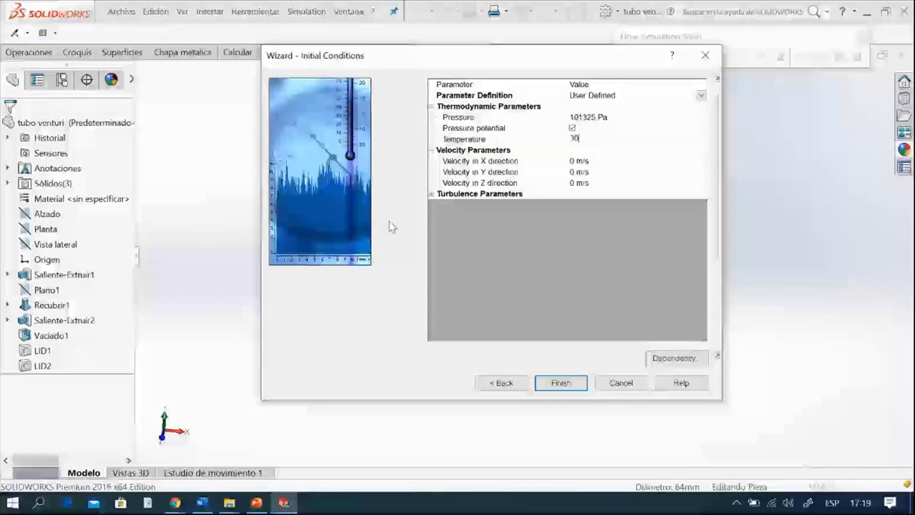
key(Return)
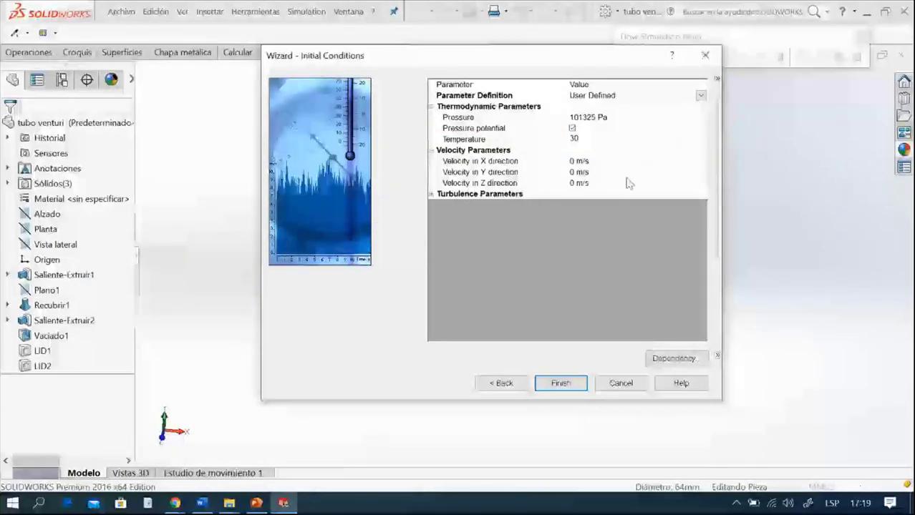
click(627, 150)
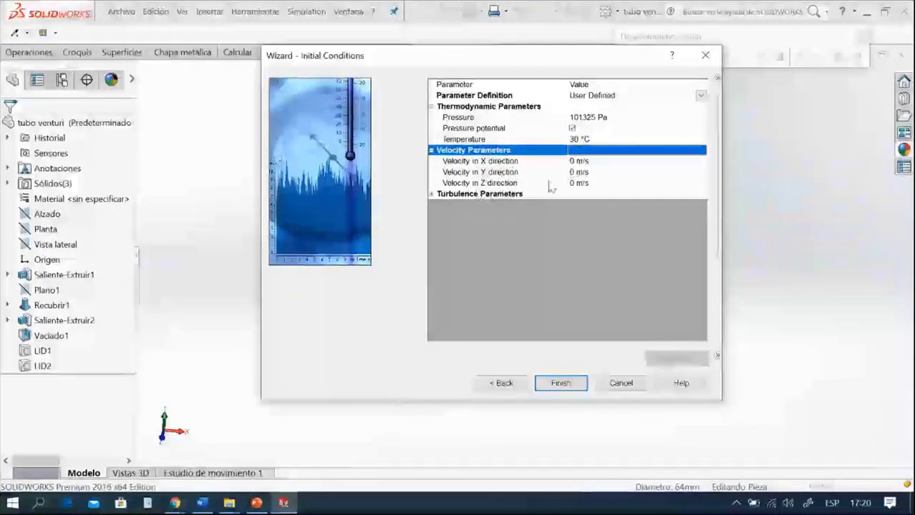
click(578, 390)
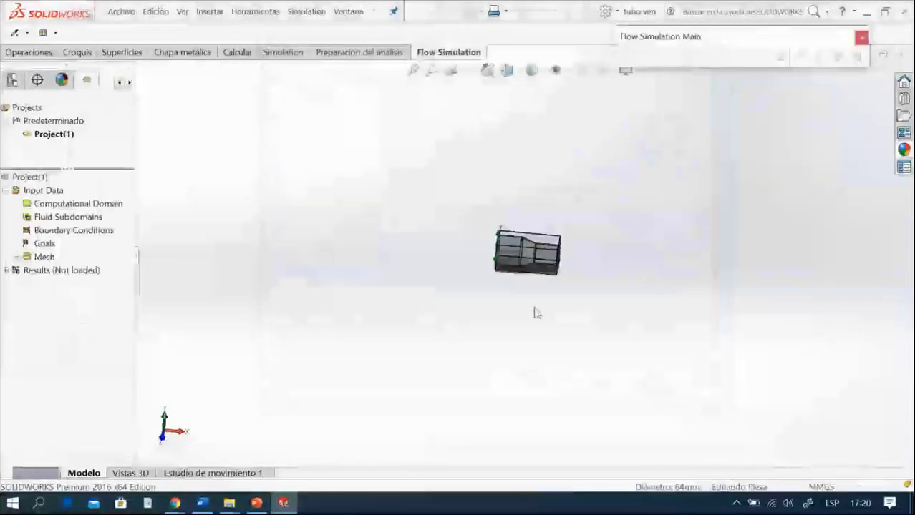
Step: Start a boundary condition and select the lid LID2 closing the pipe's larger end as its target
scroll(530, 259, down, 3)
scroll(508, 361, up, 5)
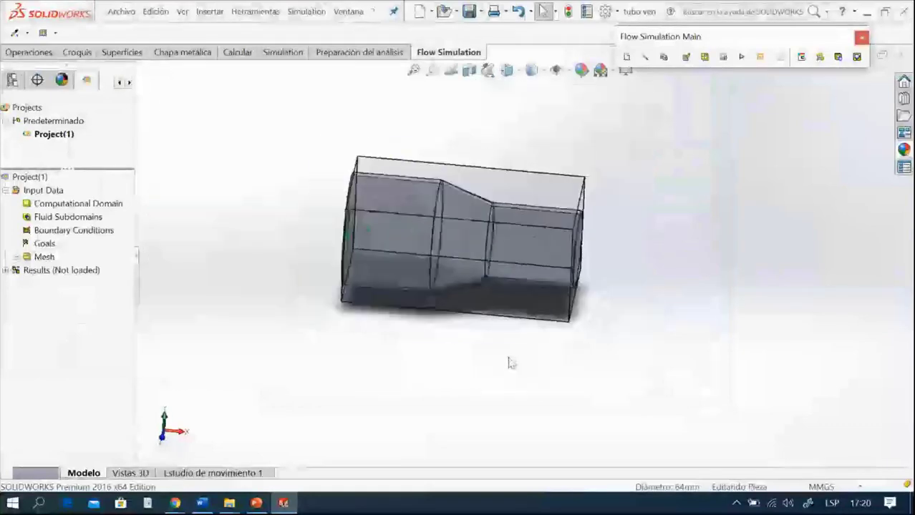
middle_drag(510, 364, 575, 323)
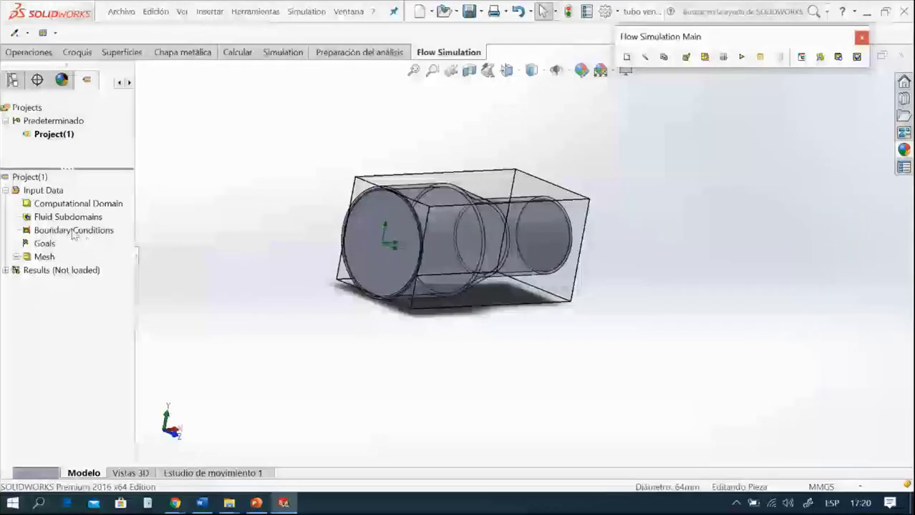
click(72, 232)
right_click(72, 232)
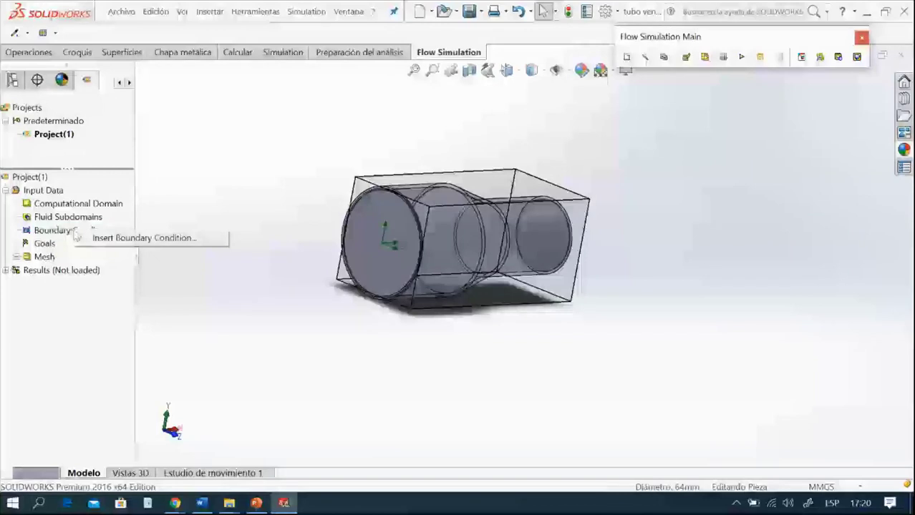
click(106, 242)
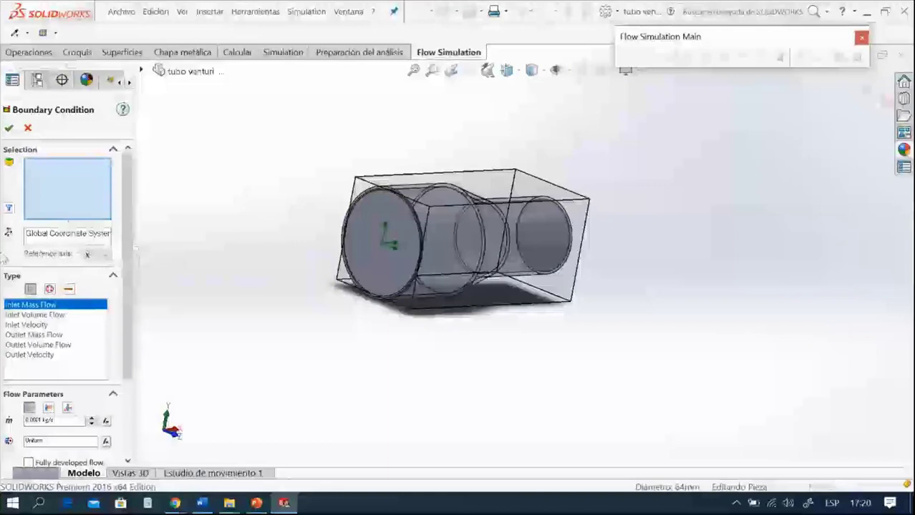
right_click(371, 238)
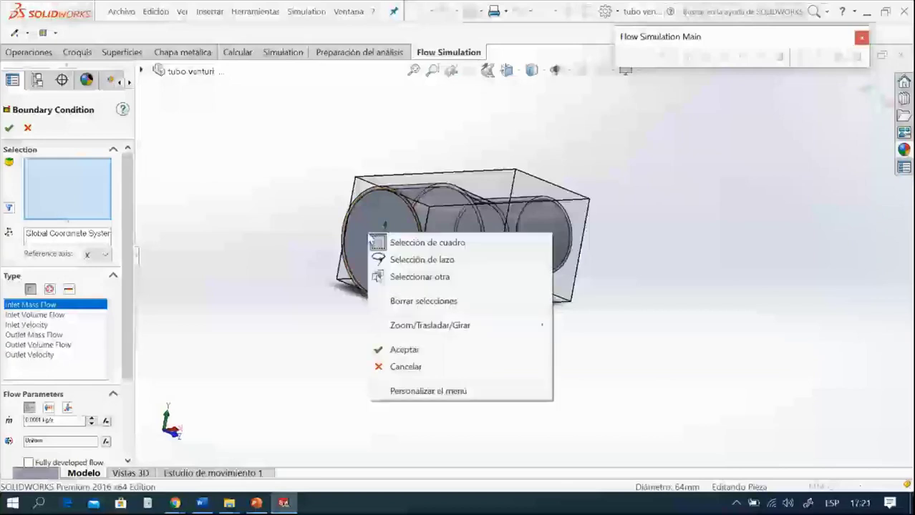
click(403, 278)
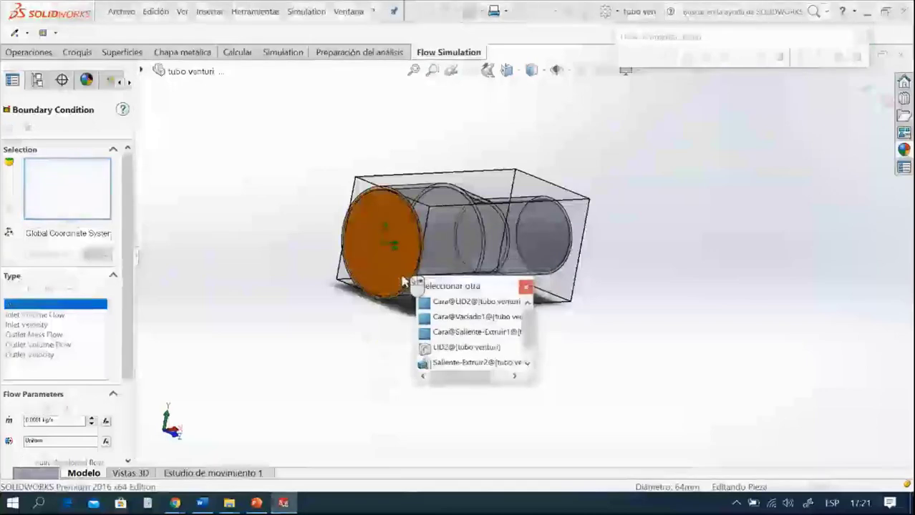
middle_drag(378, 377, 390, 346)
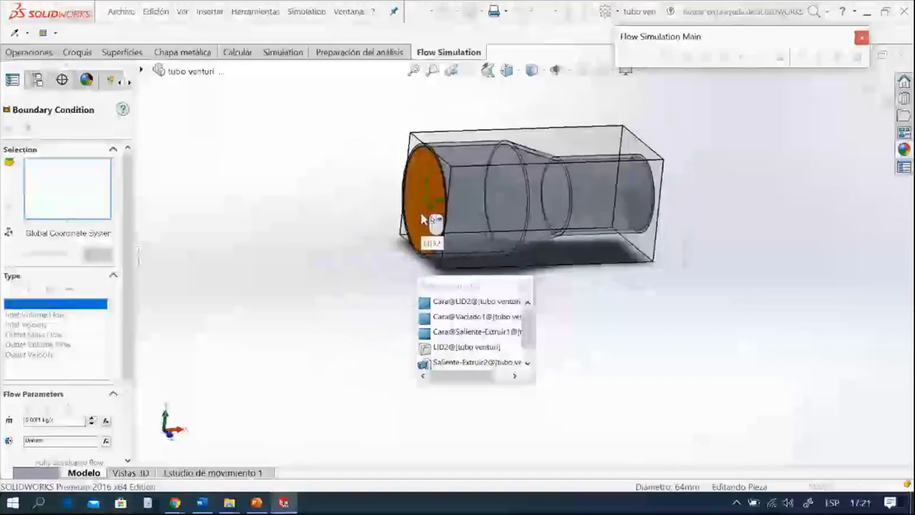
click(451, 351)
middle_drag(451, 353, 420, 332)
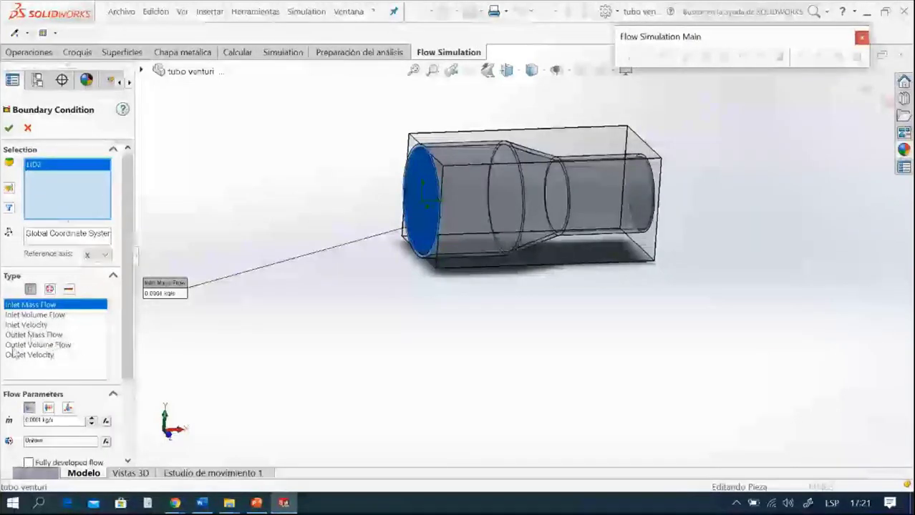
Step: Make the larger end's boundary condition a Static Pressure with the inlet pressure value in Pa, keep 30 °C, and accept it
click(50, 290)
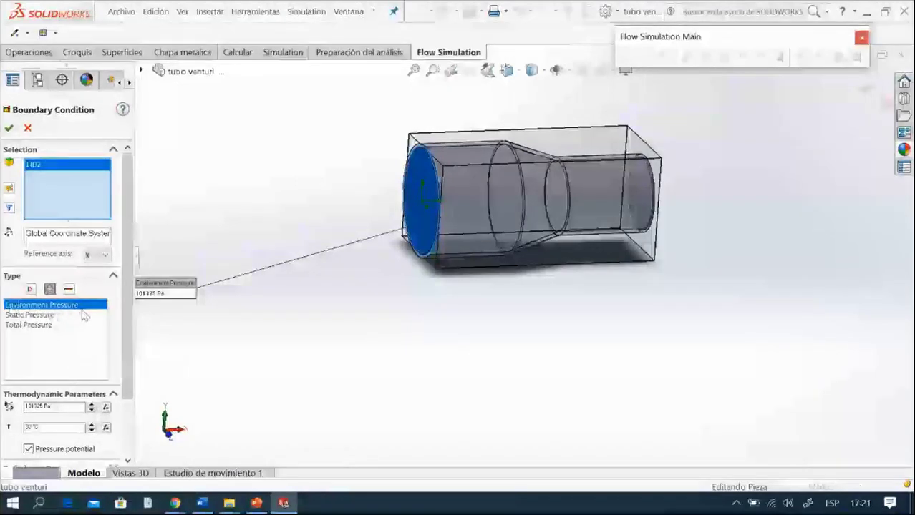
click(30, 315)
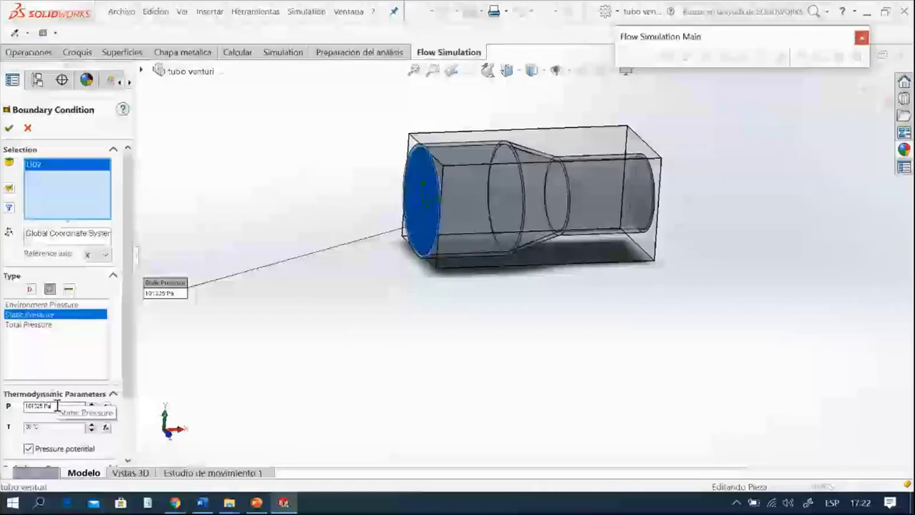
drag(57, 407, 4, 406)
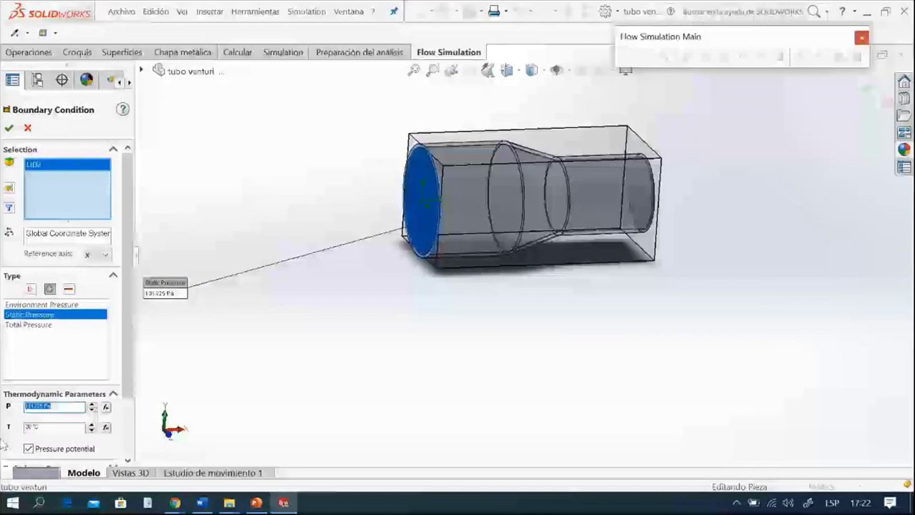
text(400)
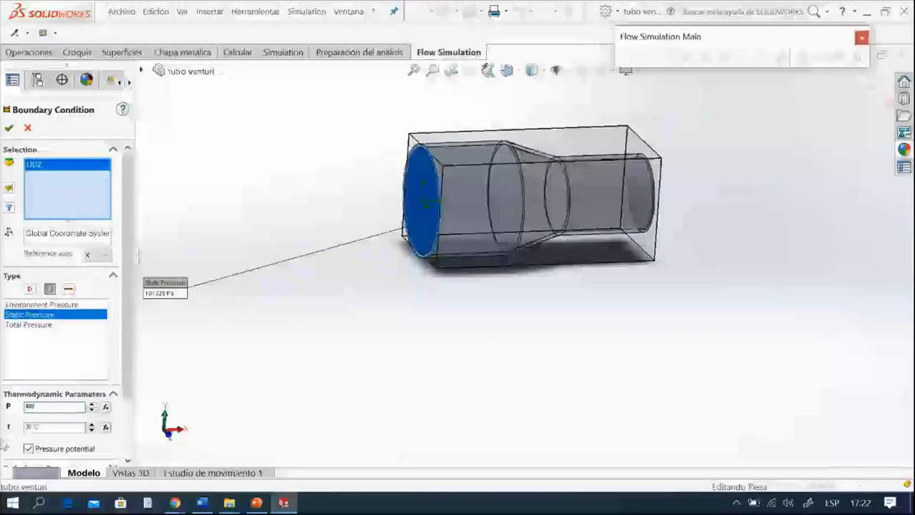
text(0)
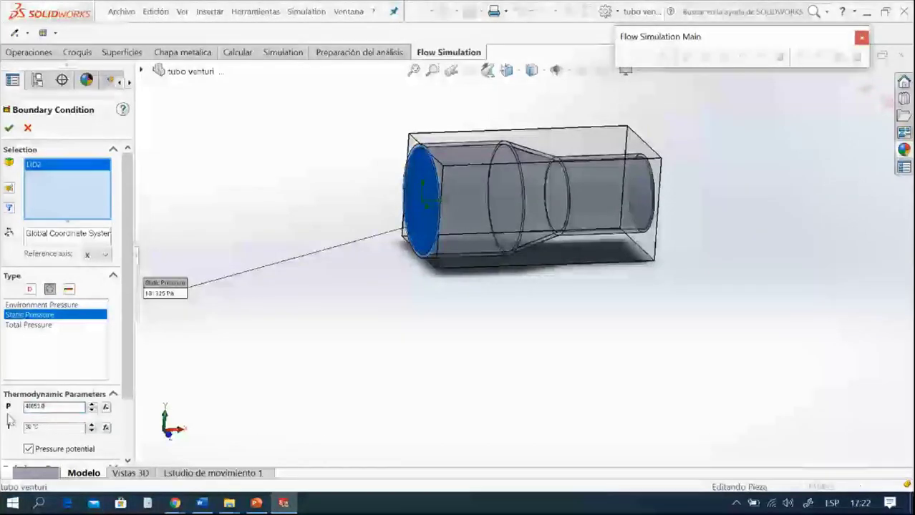
key(Return)
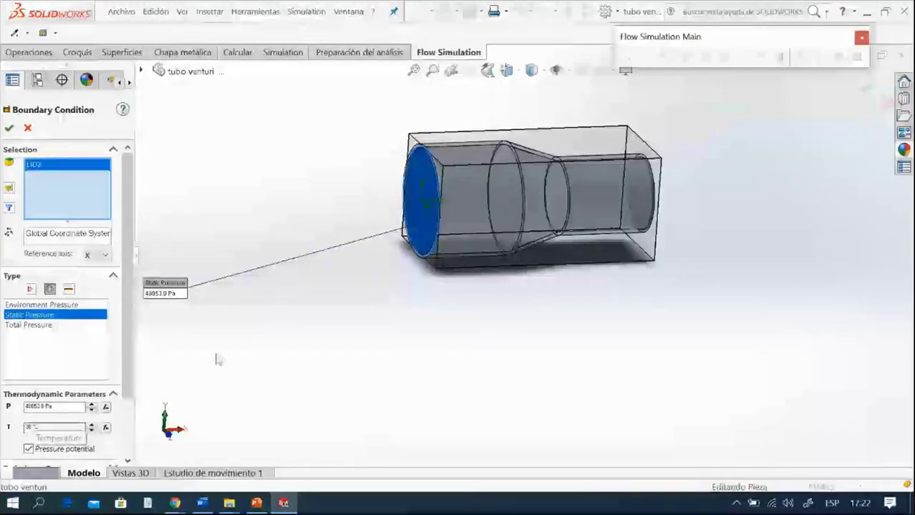
drag(129, 256, 141, 336)
scroll(78, 188, up, 3)
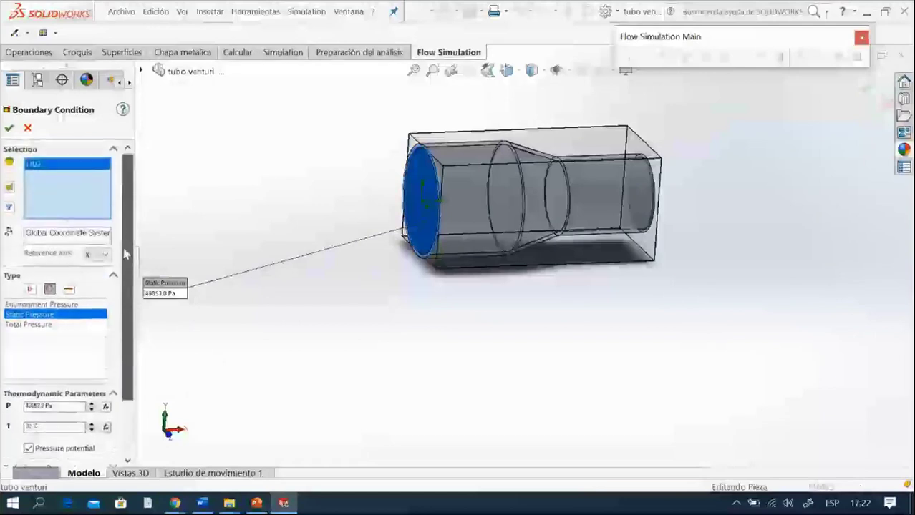
click(9, 128)
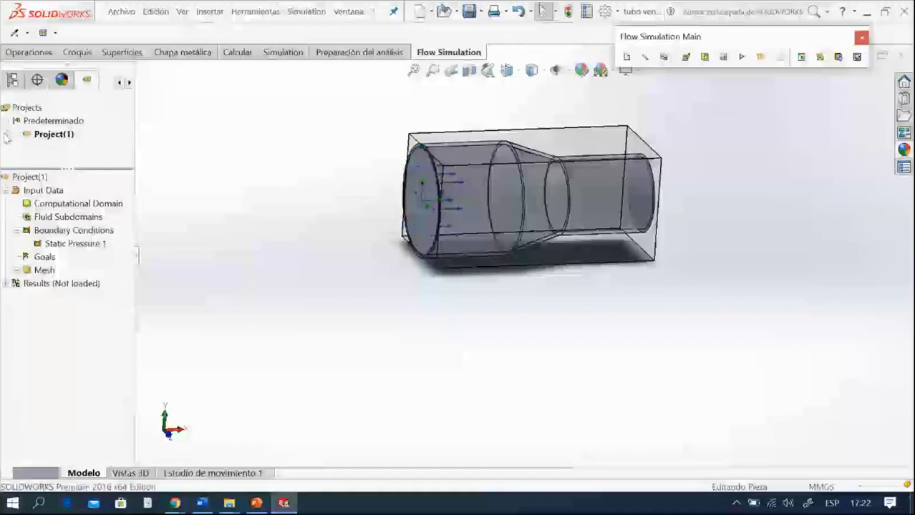
Step: Start another boundary condition and select the lid LID1 closing the pipe's smaller end as its target
right_click(59, 232)
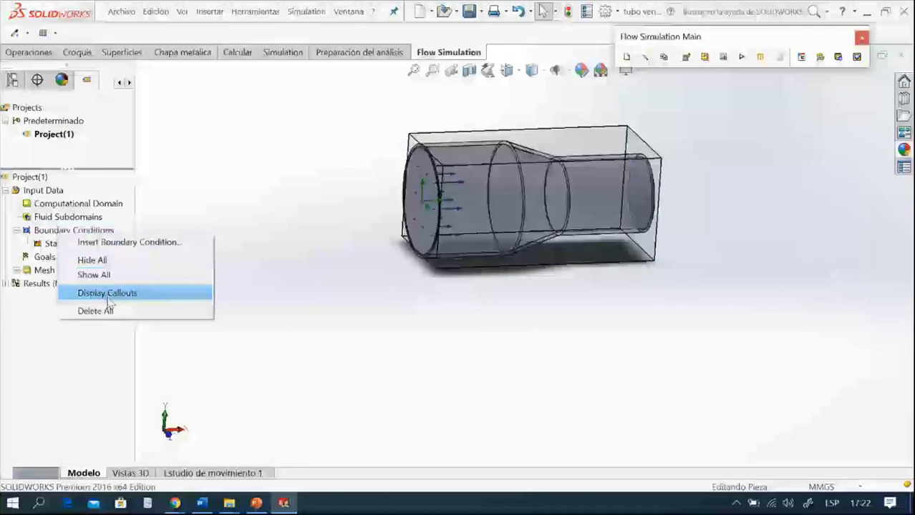
click(121, 244)
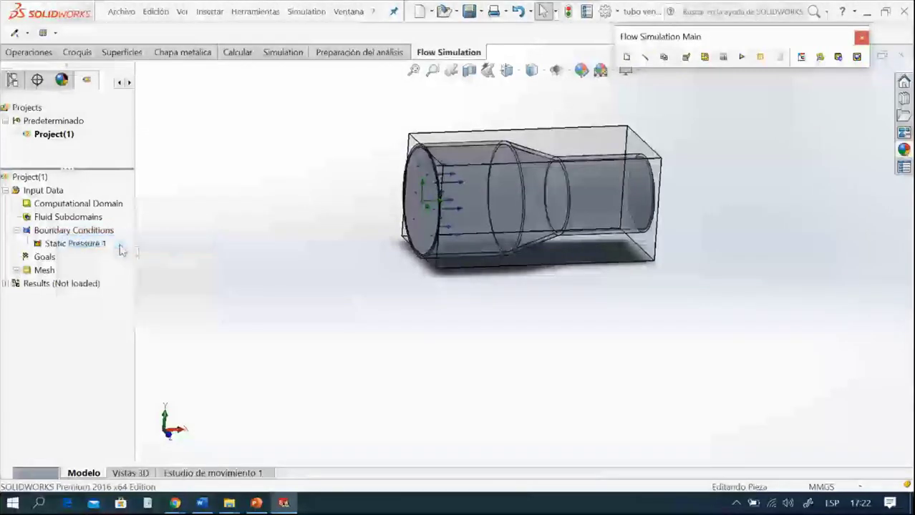
middle_drag(612, 251, 533, 279)
scroll(601, 215, down, 2)
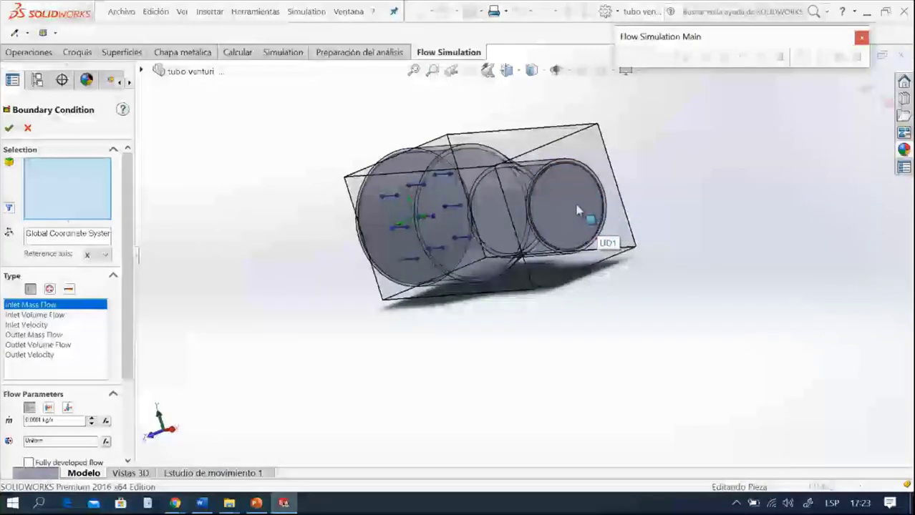
right_click(578, 210)
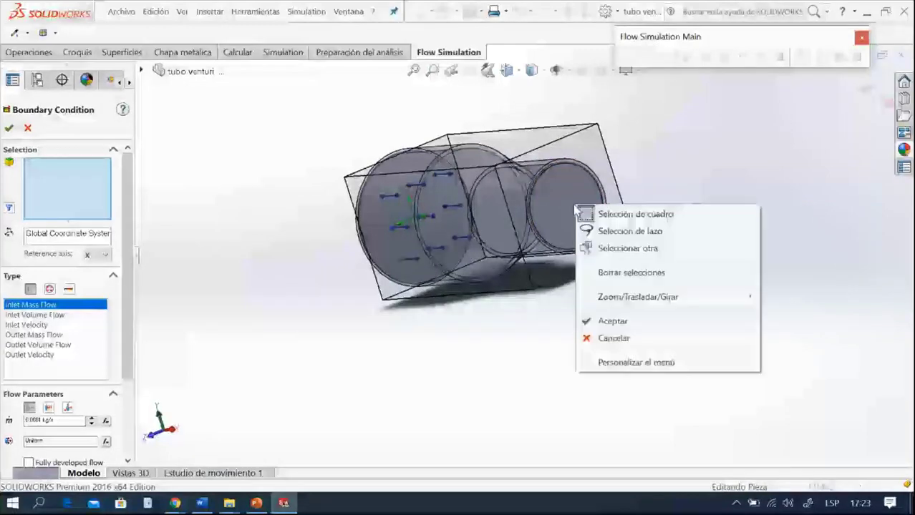
click(625, 251)
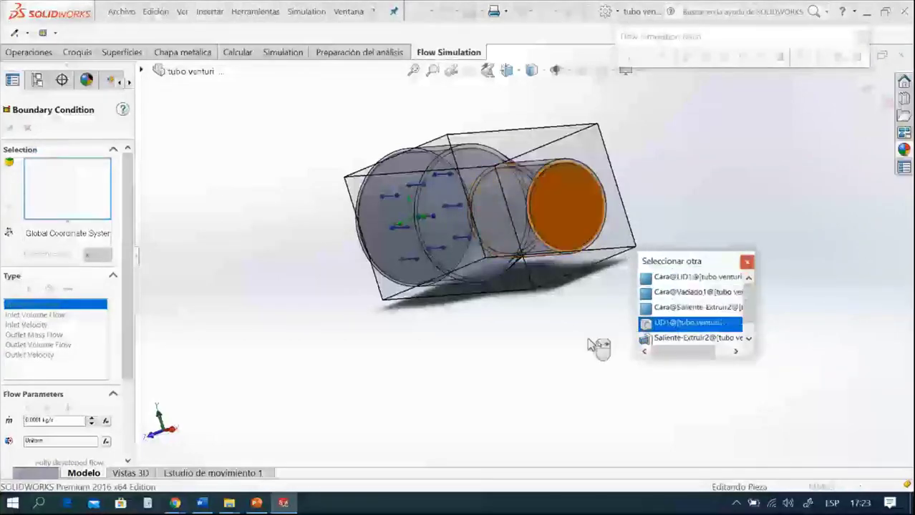
key(ctrl+1)
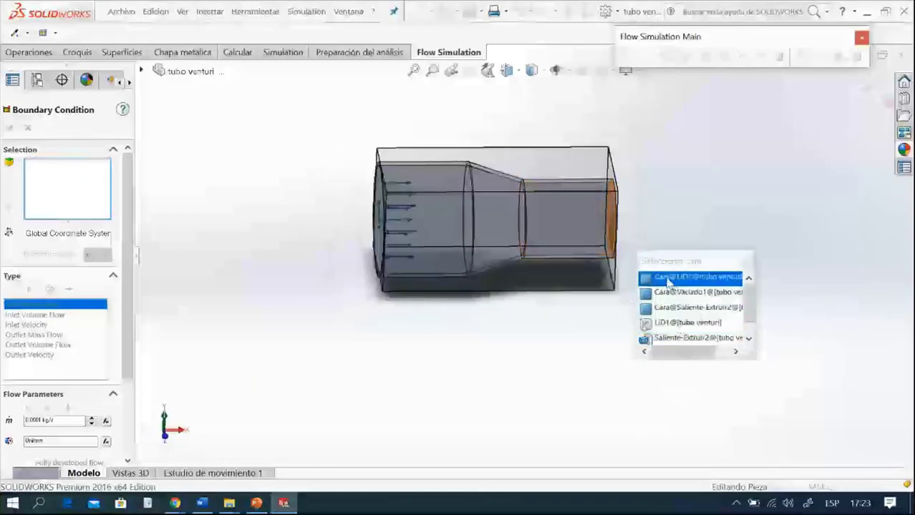
click(664, 326)
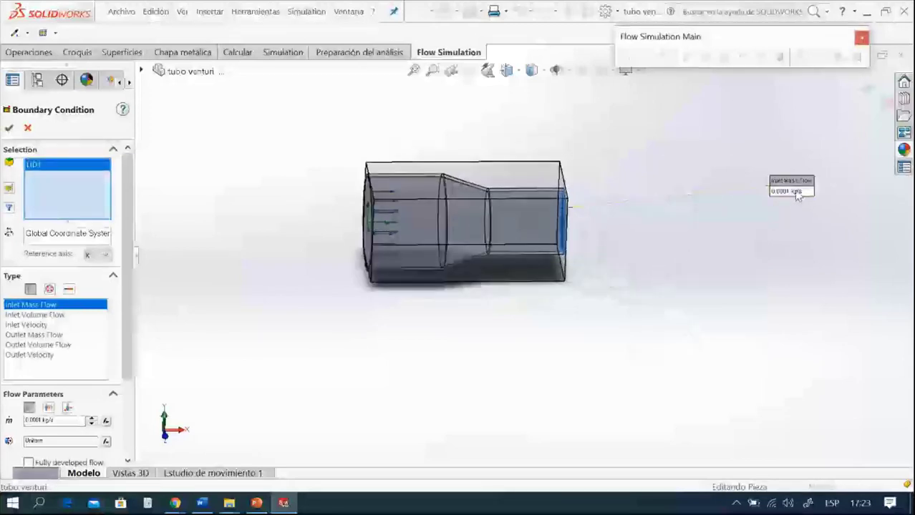
drag(800, 191, 642, 210)
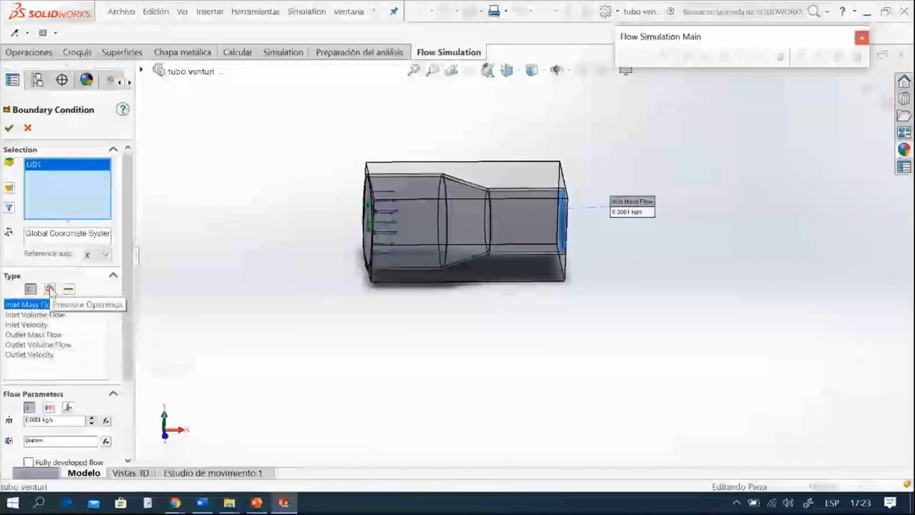
Step: Make the smaller end's boundary condition a Static Pressure with the outlet pressure value in Pa, keep 30 °C, and accept it
click(50, 290)
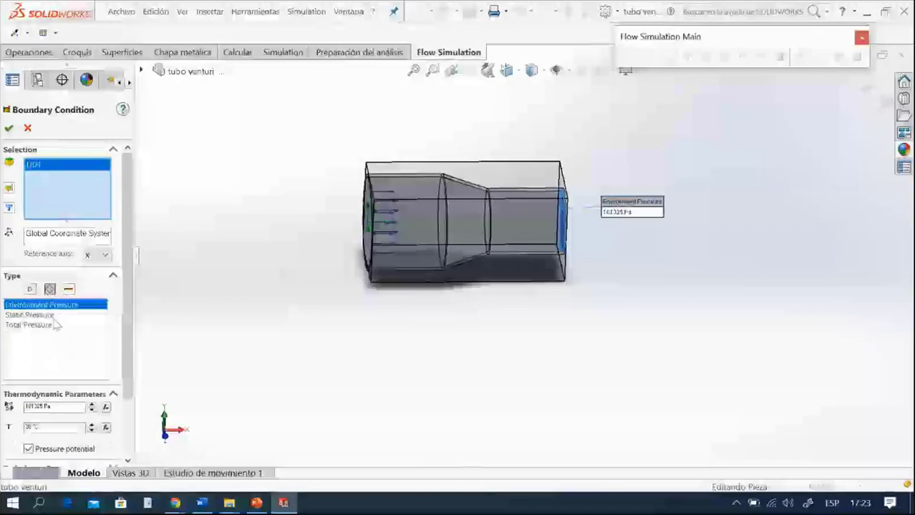
click(41, 316)
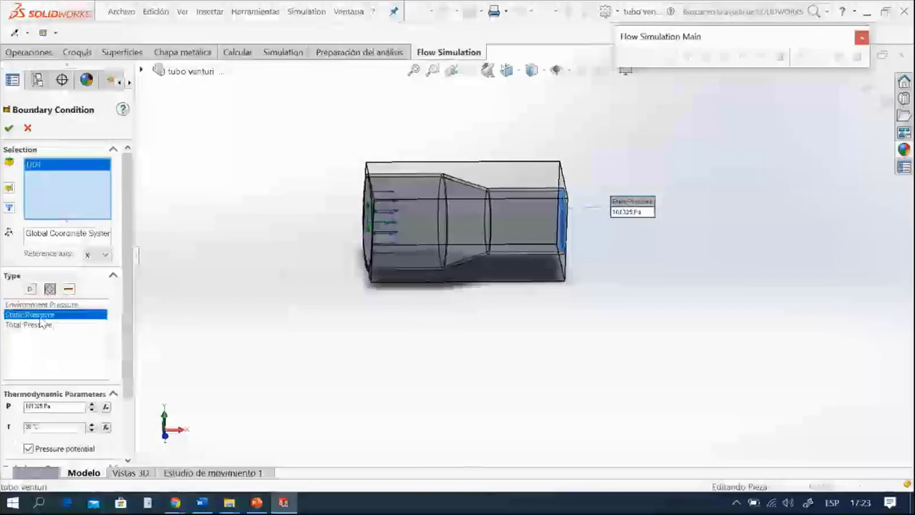
scroll(43, 324, down, 2)
drag(59, 332, 8, 340)
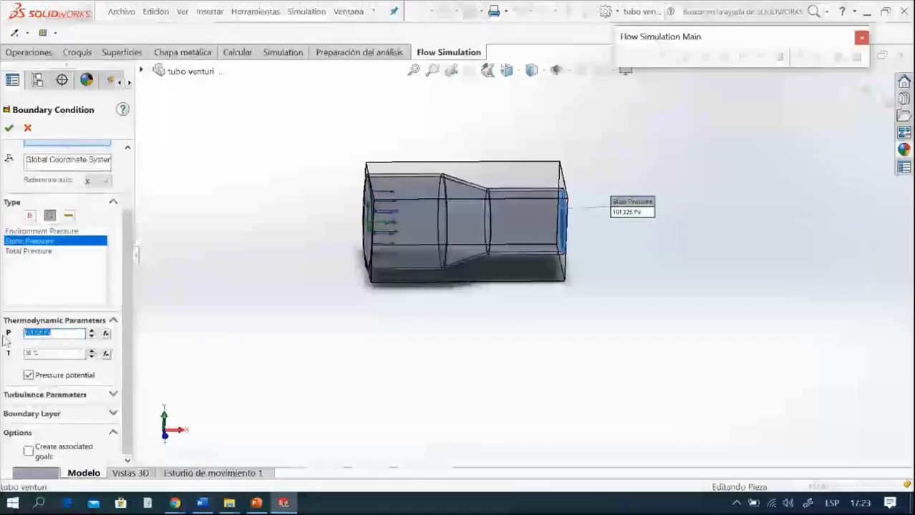
text(14)
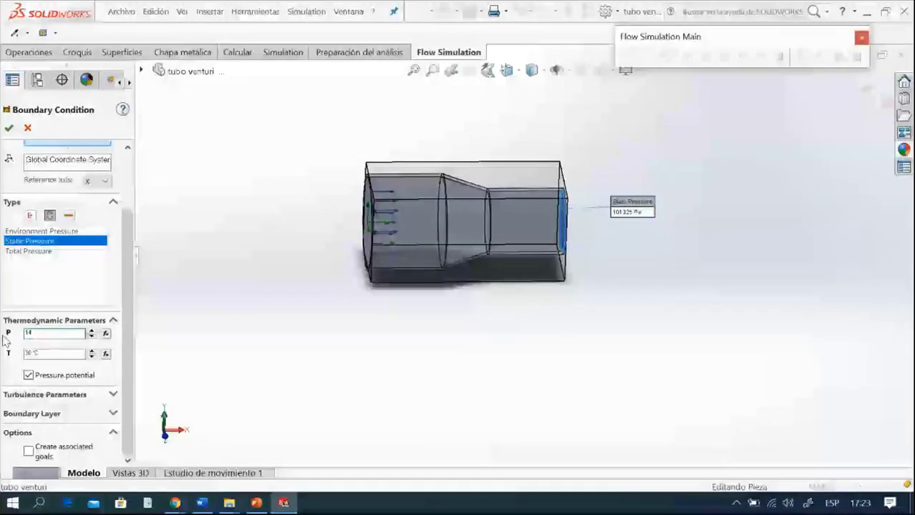
text(8)
text(0)
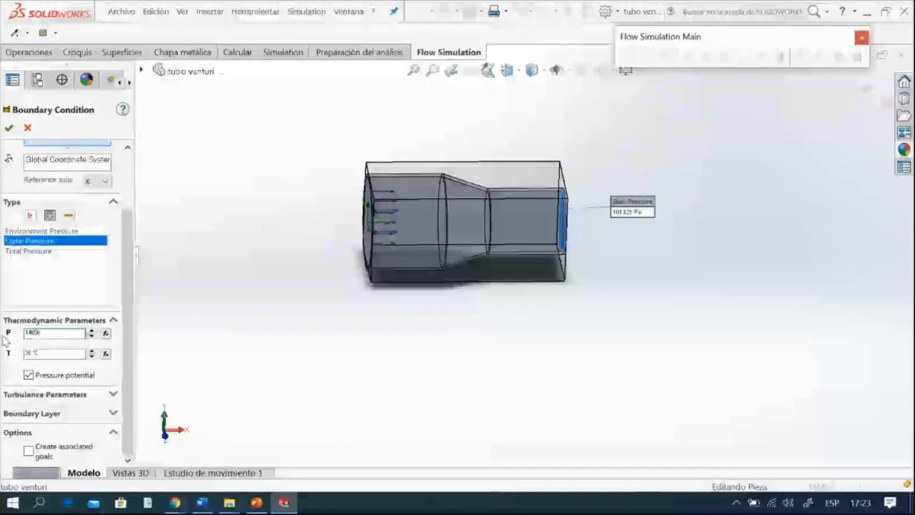
text(.14)
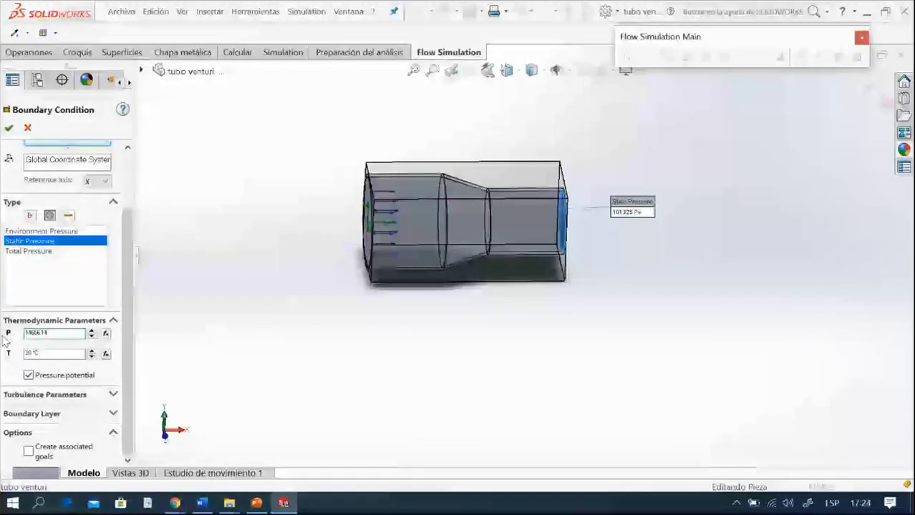
click(8, 128)
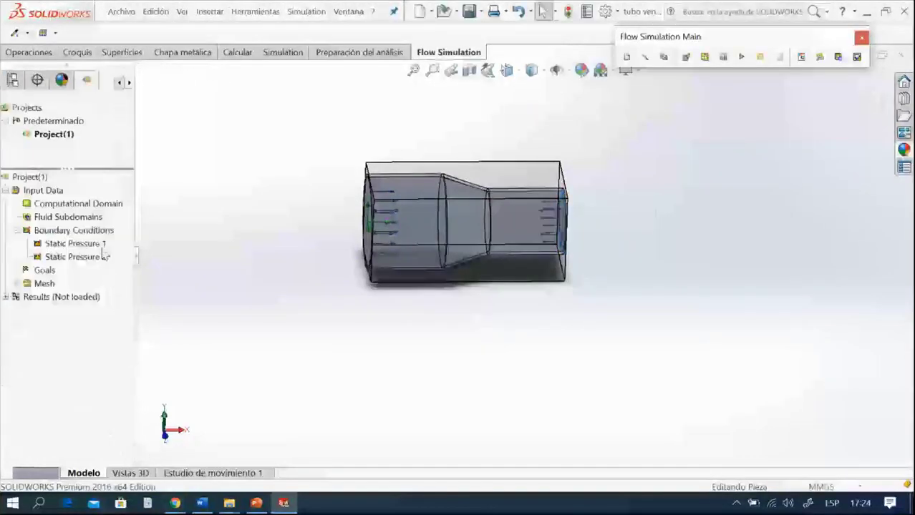
Step: Check the pressure values assigned to the two static pressure conditions at the pipe's ends
click(75, 244)
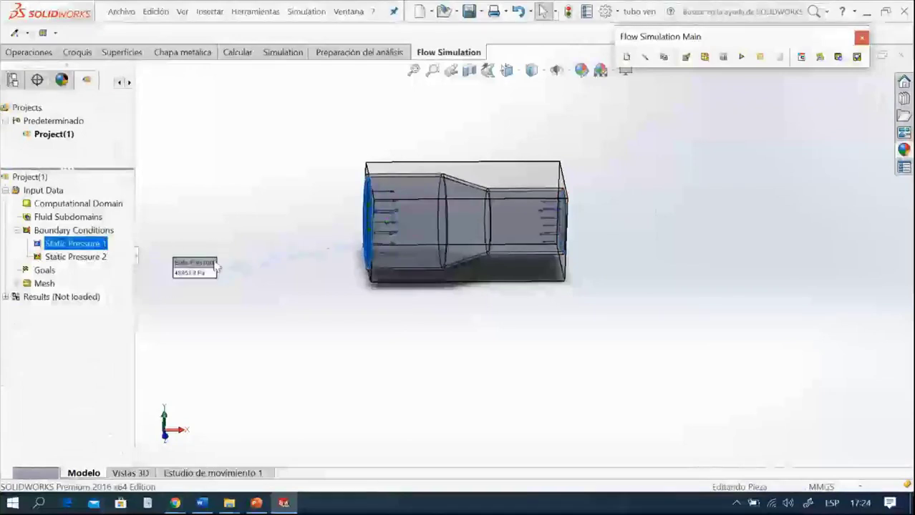
drag(216, 266, 326, 227)
click(100, 257)
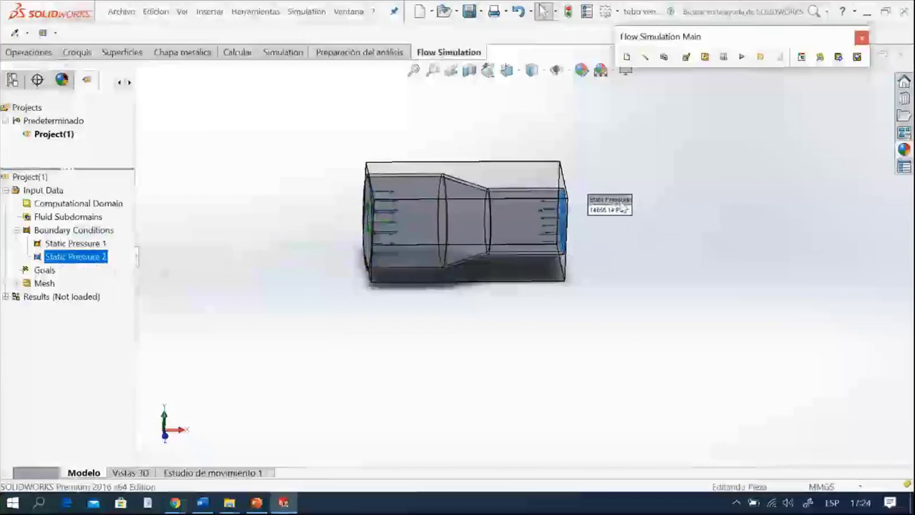
click(657, 270)
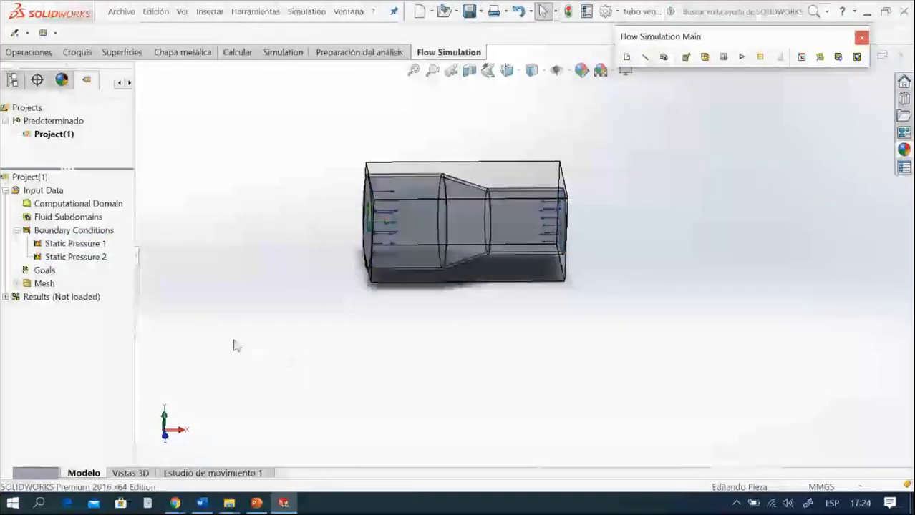
Step: Start a set of surface goals and select the lid LID2 at the pipe's larger end as the target
right_click(46, 275)
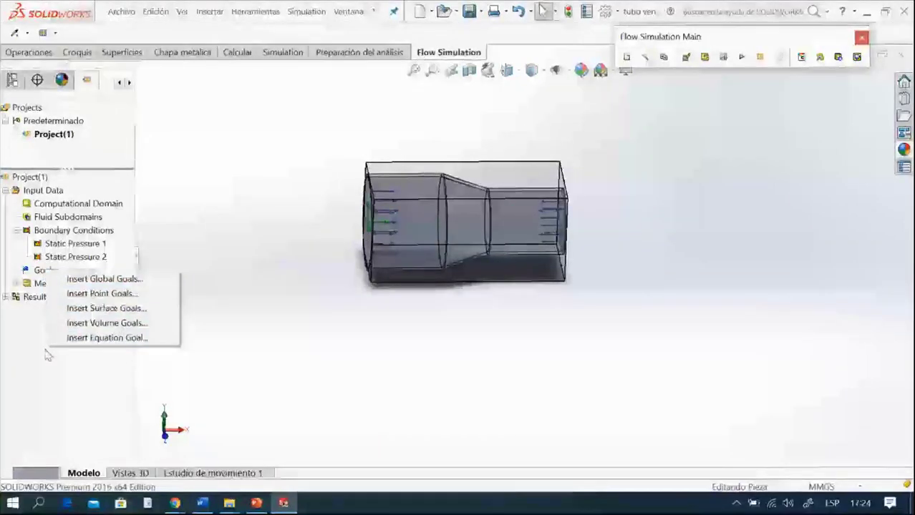
click(107, 308)
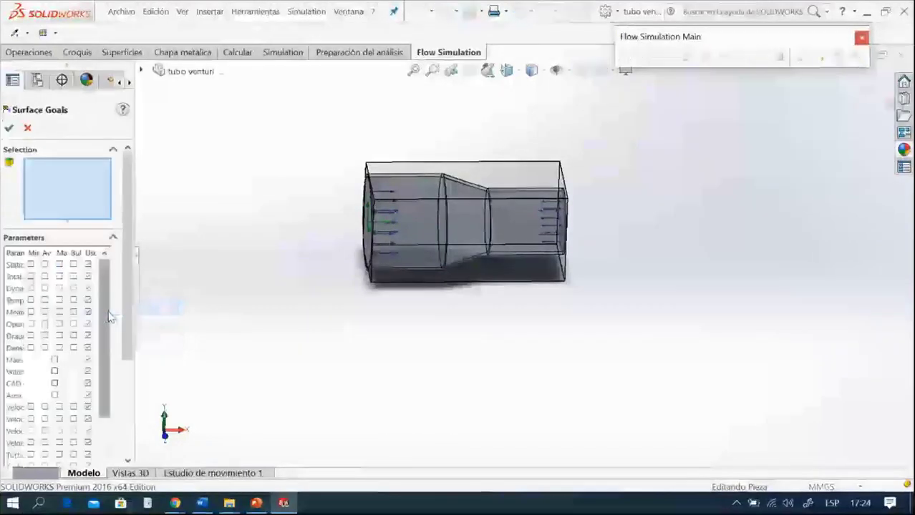
drag(139, 259, 177, 263)
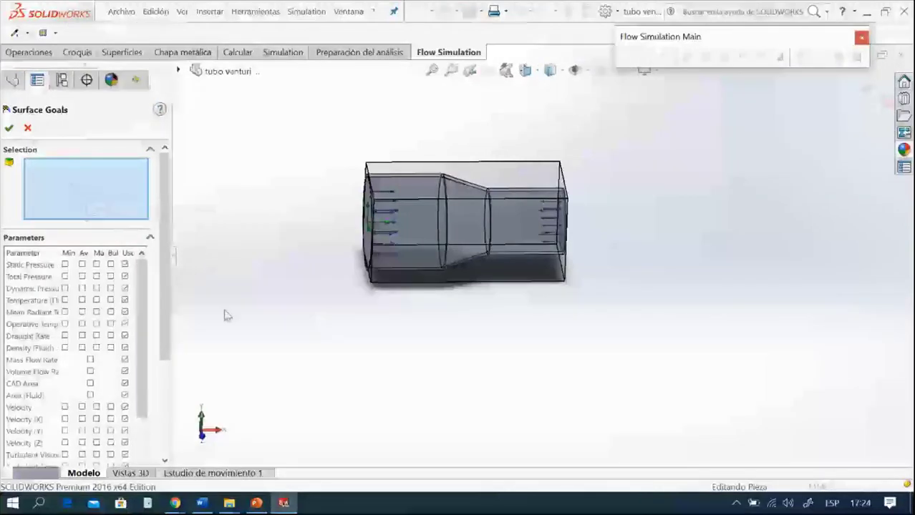
middle_drag(225, 313, 359, 211)
scroll(501, 272, up, 4)
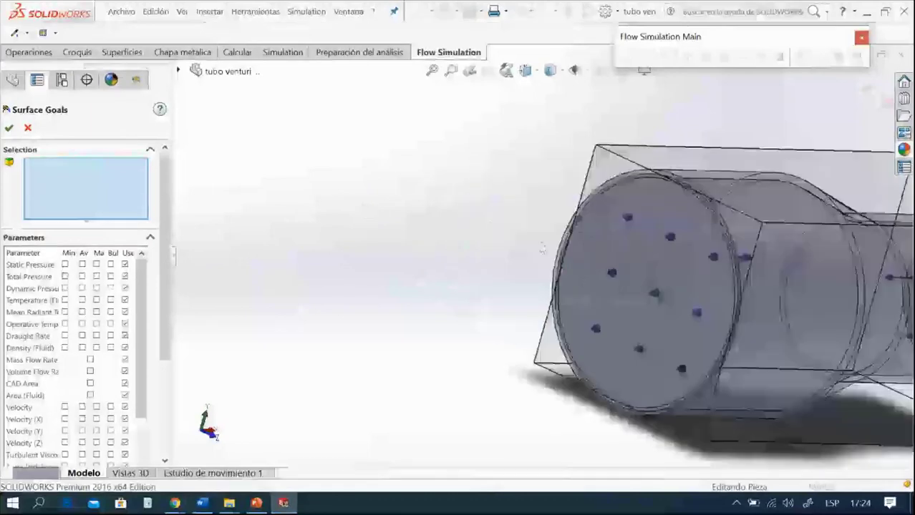
ctrl+middle_drag(672, 264, 615, 261)
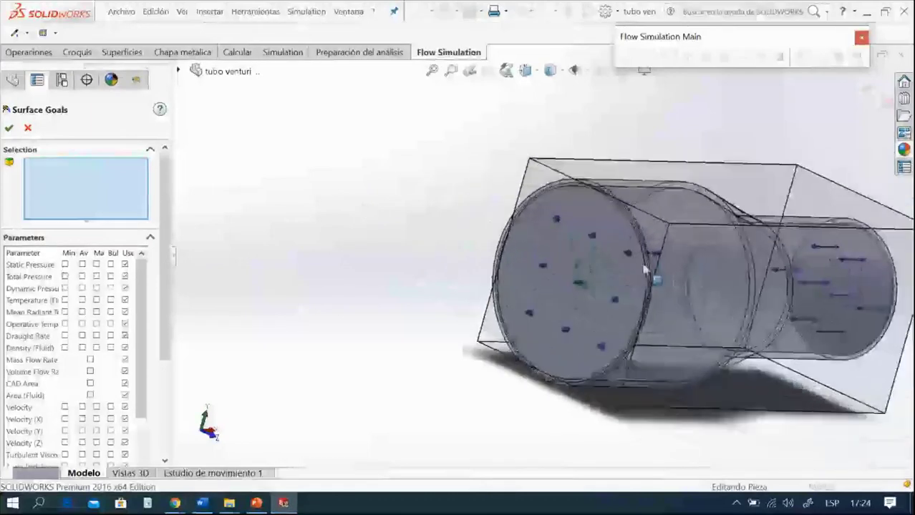
right_click(550, 243)
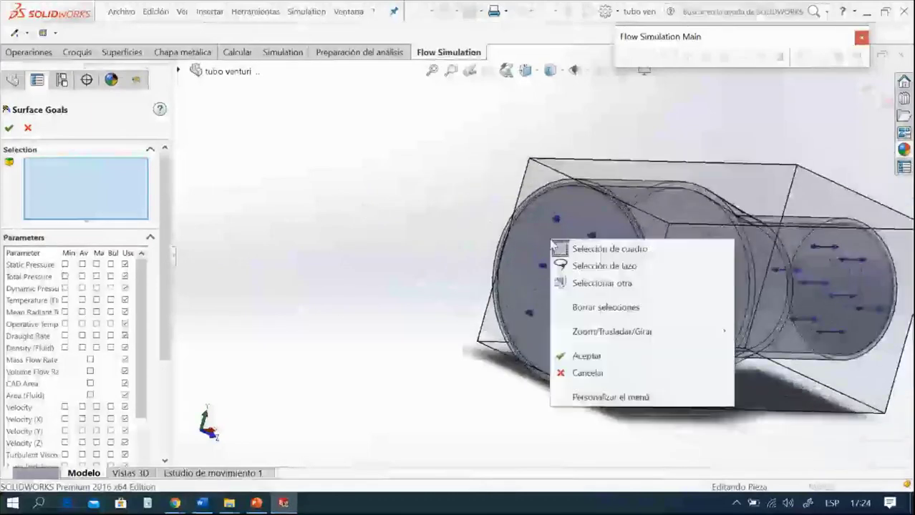
click(604, 285)
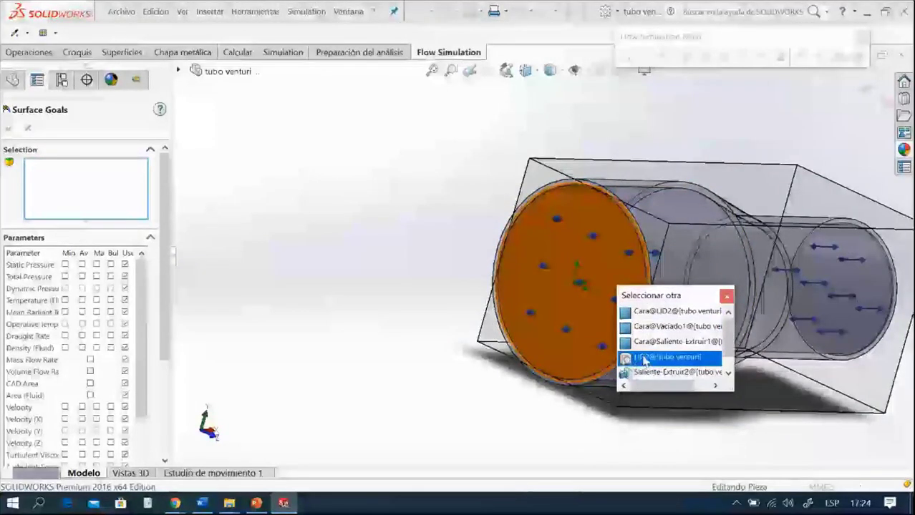
click(645, 361)
scroll(680, 374, up, 4)
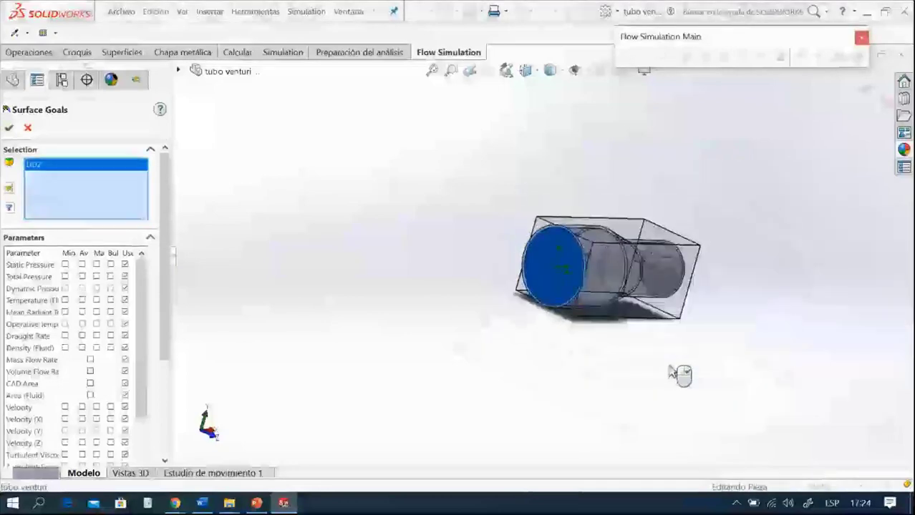
middle_drag(633, 368, 606, 368)
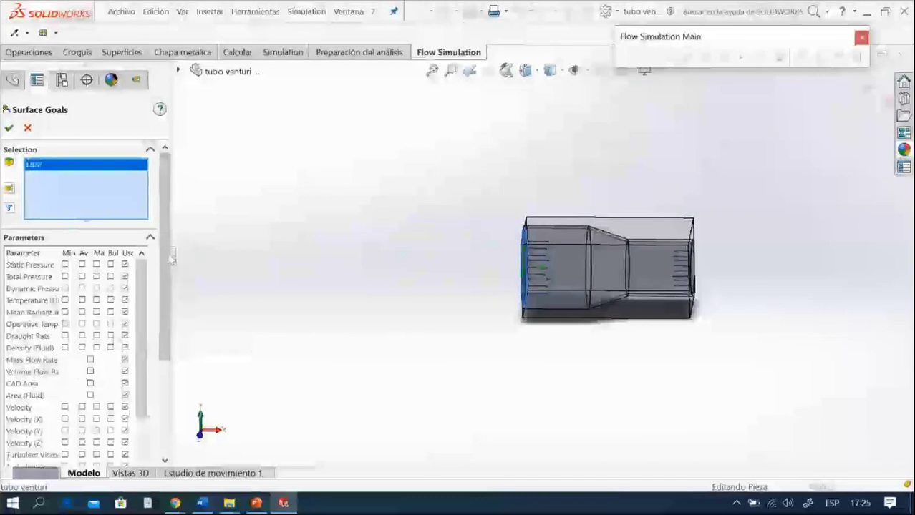
Step: Choose average static pressure, fluid temperature, fluid density and velocity plus volume flow rate and fluid area as LID2's surface goals, and accept them
drag(175, 260, 199, 262)
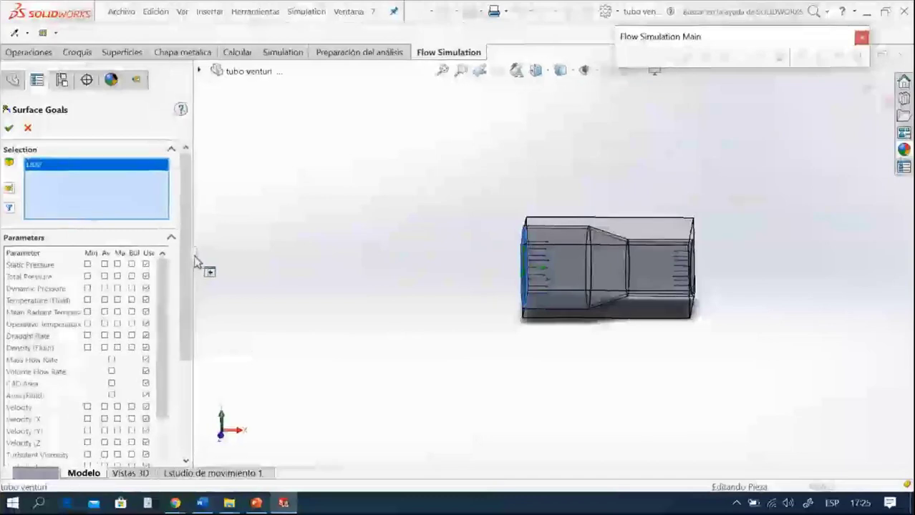
scroll(188, 260, down, 3)
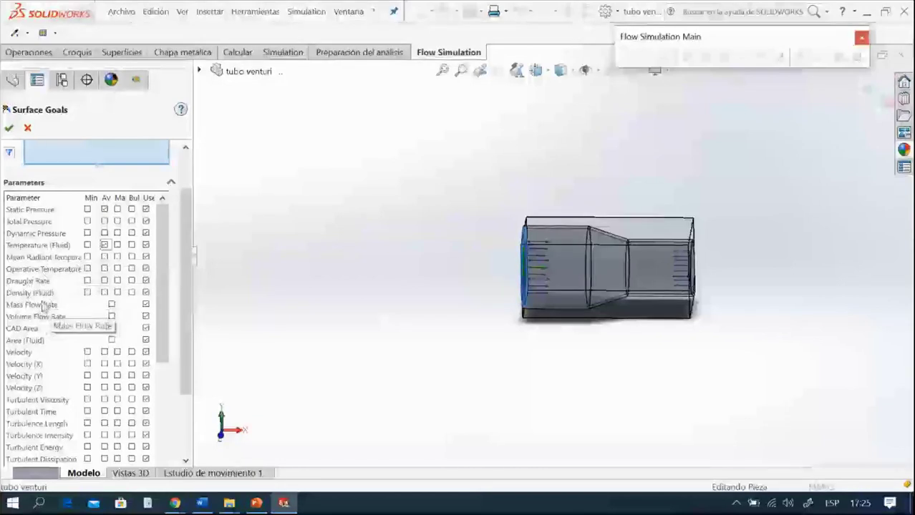
click(111, 317)
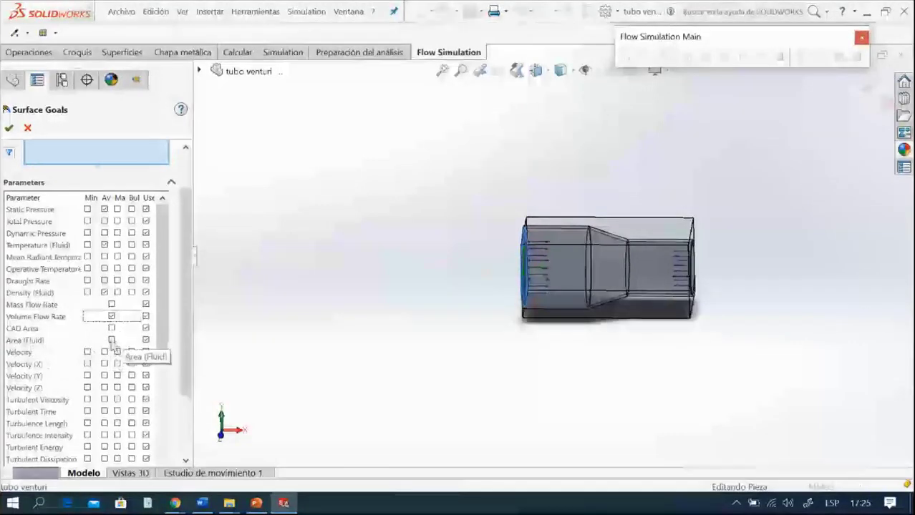
click(112, 340)
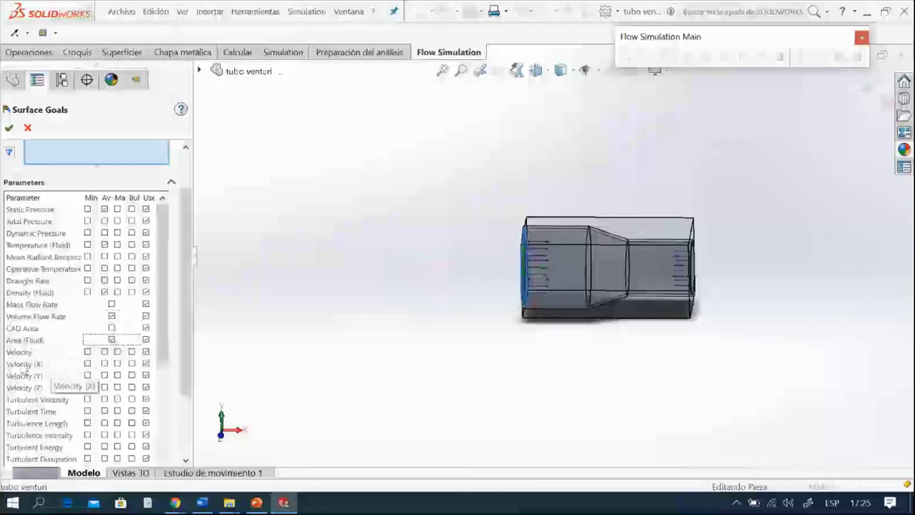
click(105, 352)
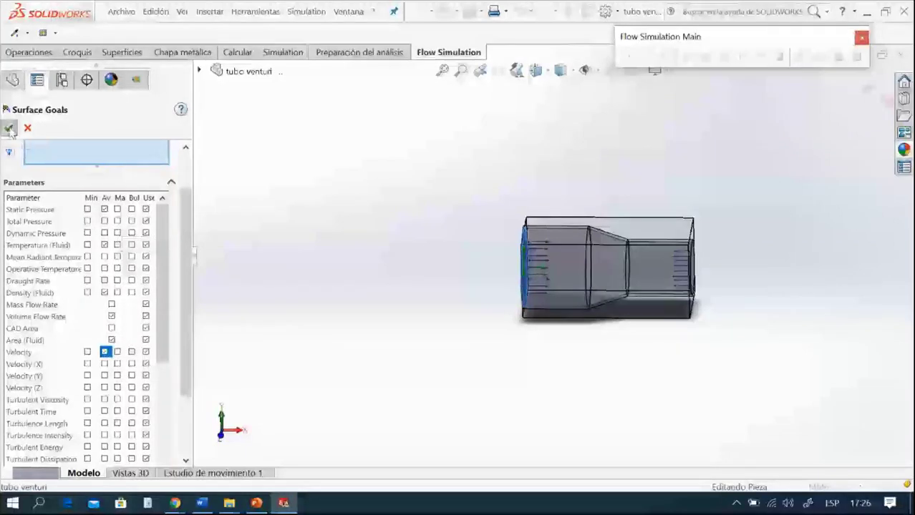
click(10, 128)
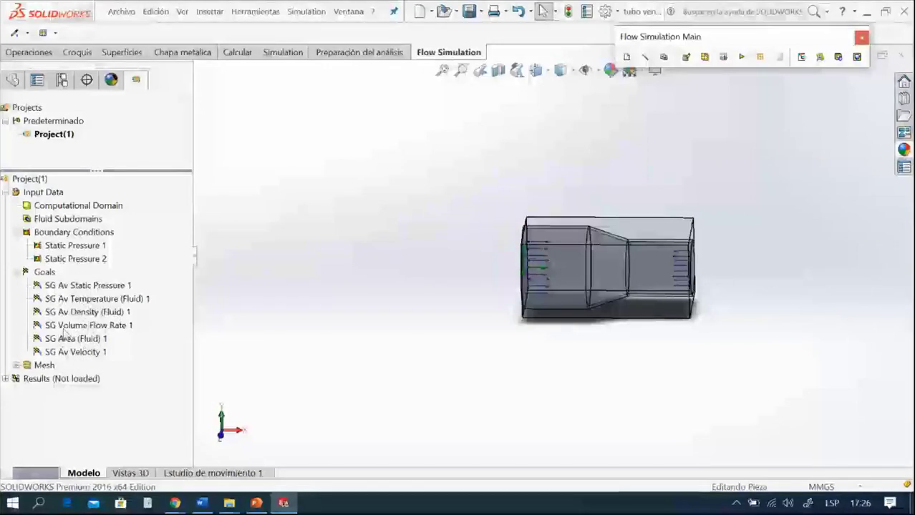
Step: Start a second set of surface goals and select the lid LID1 at the pipe's smaller end as the target
right_click(43, 276)
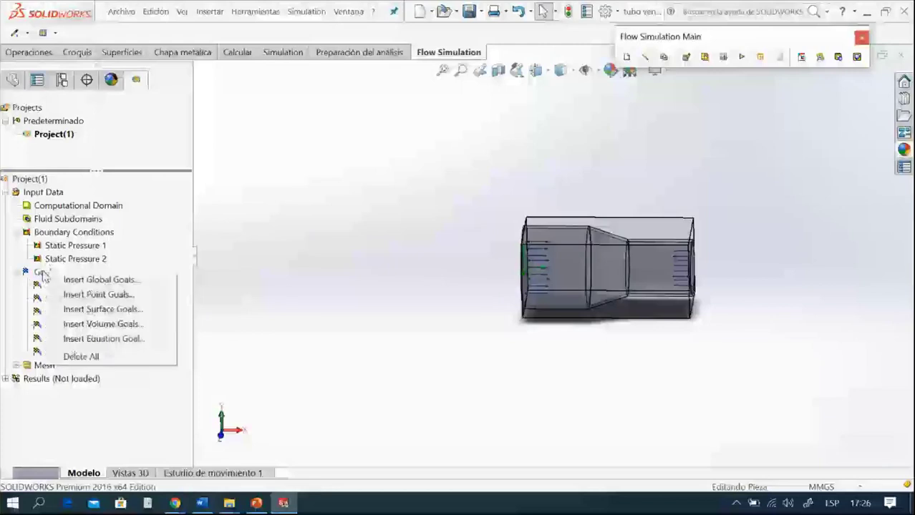
click(100, 309)
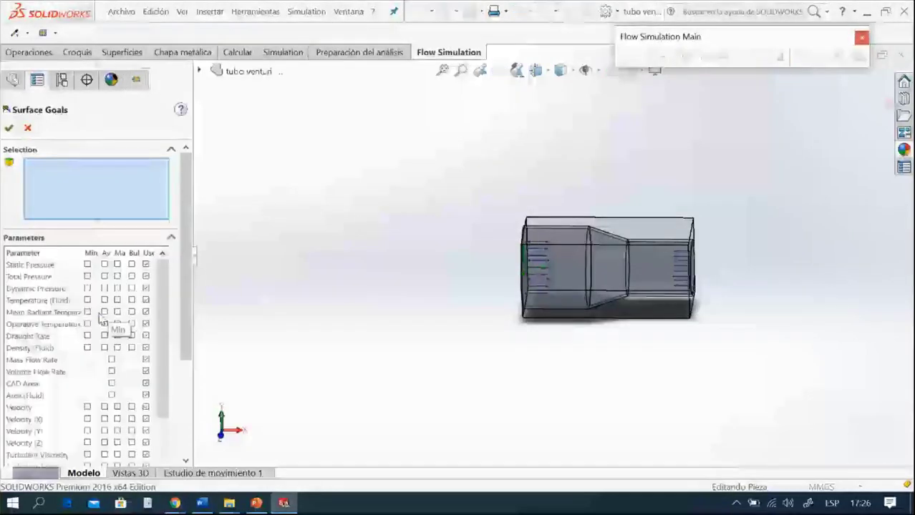
middle_drag(802, 398, 762, 392)
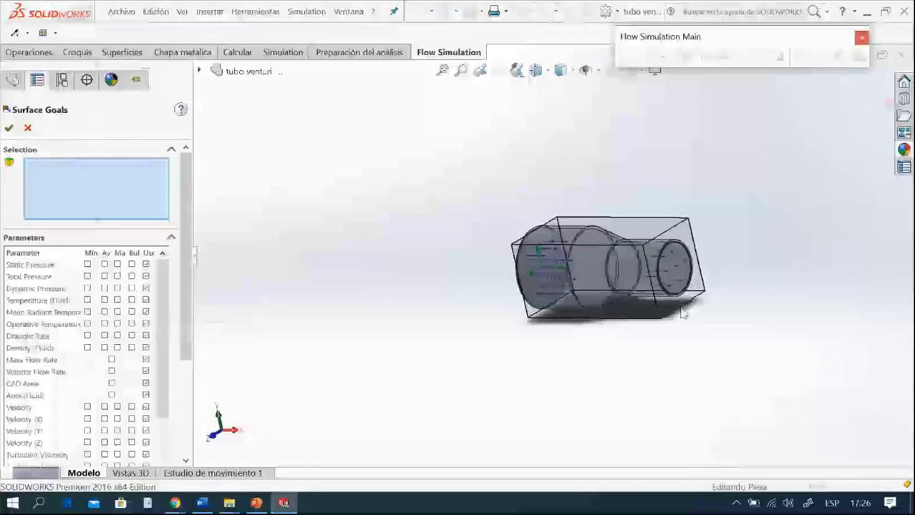
scroll(641, 271, down, 5)
scroll(640, 271, down, 3)
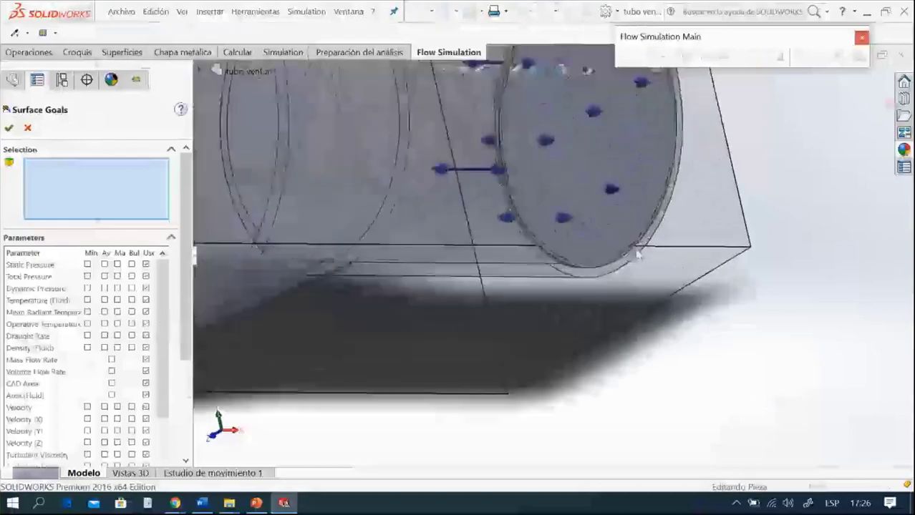
right_click(597, 164)
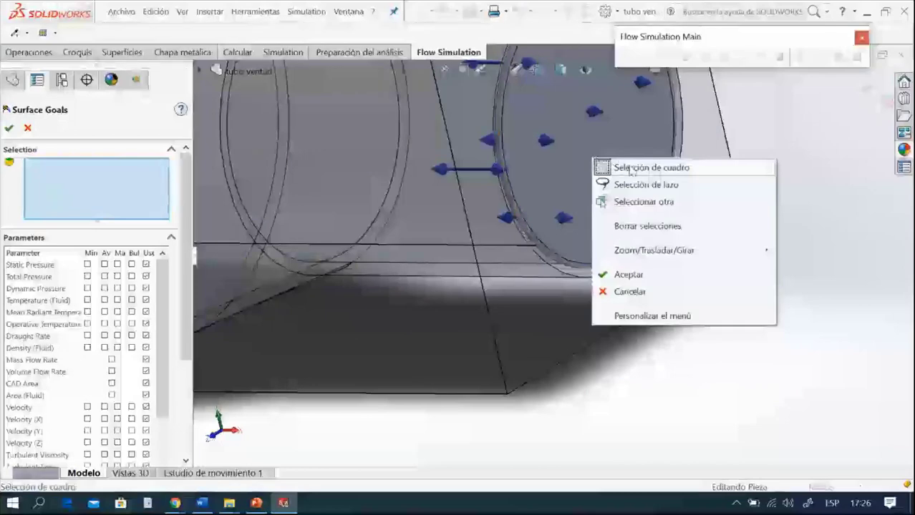
click(655, 202)
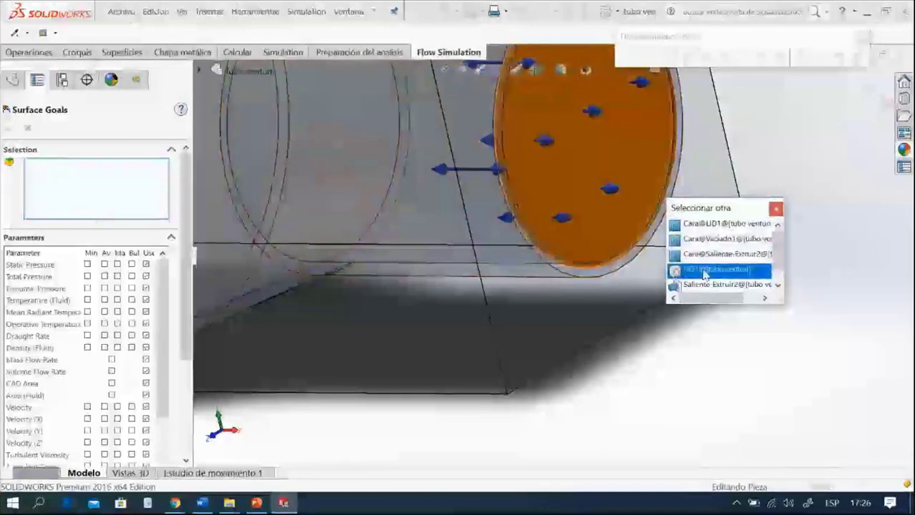
click(705, 270)
Step: Choose average static pressure, fluid temperature, fluid density and velocity plus volume flow rate and fluid area as LID1's surface goals, and accept them
scroll(535, 228, up, 3)
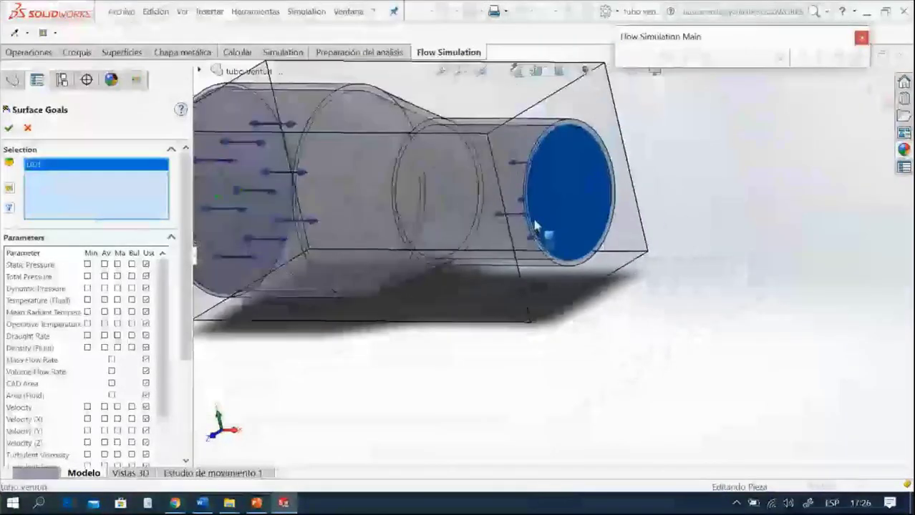
key(ctrl+1)
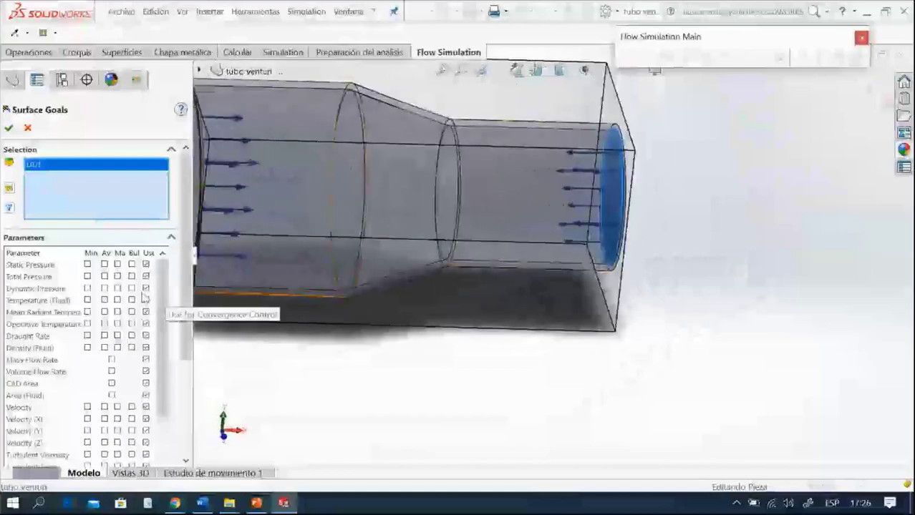
click(105, 265)
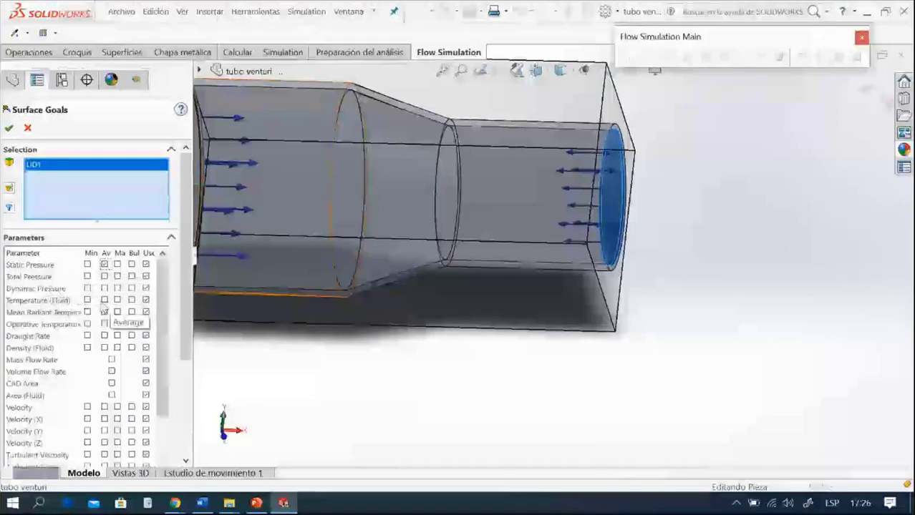
click(105, 301)
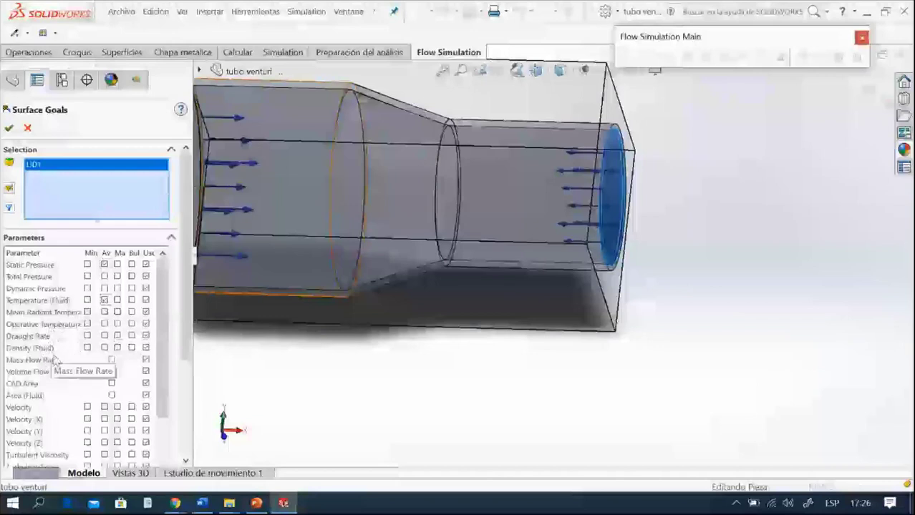
click(105, 348)
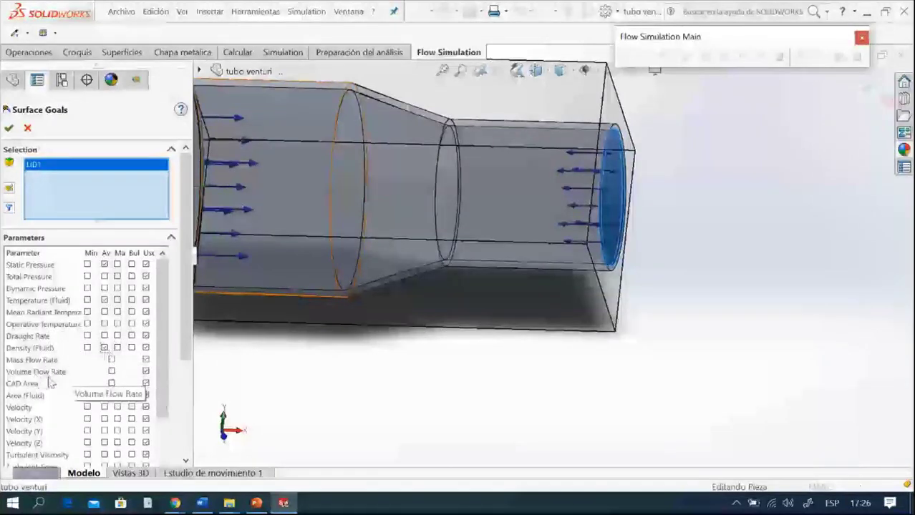
click(112, 372)
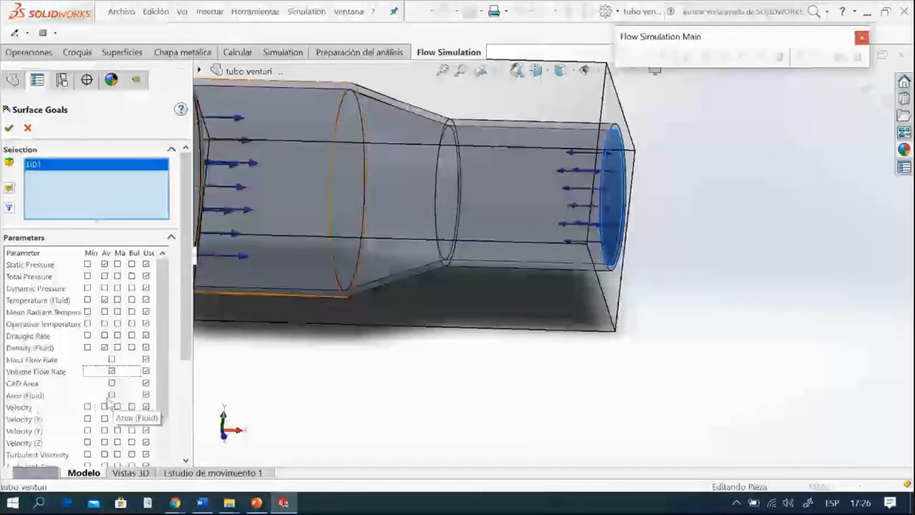
click(111, 396)
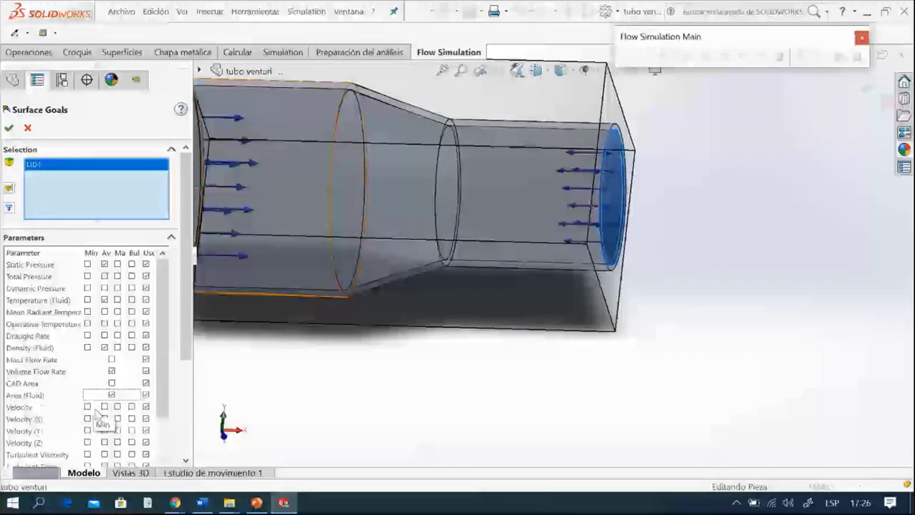
click(104, 408)
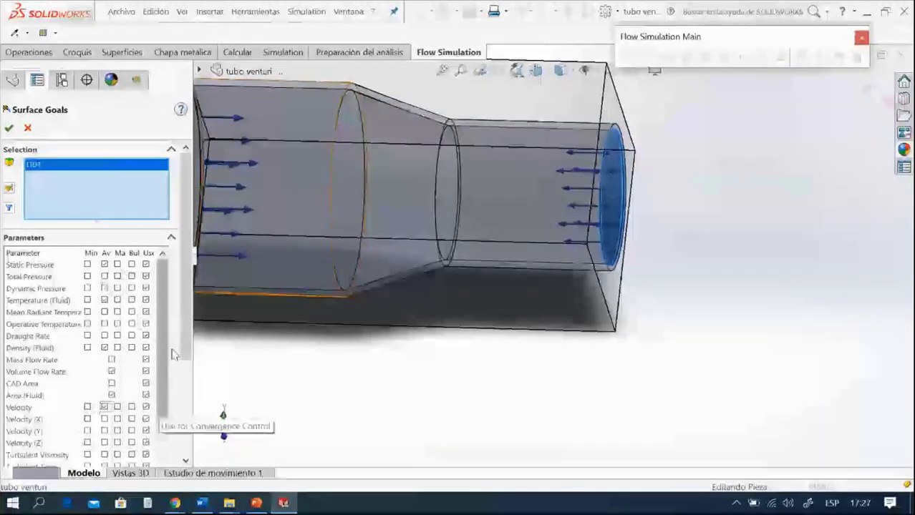
click(9, 129)
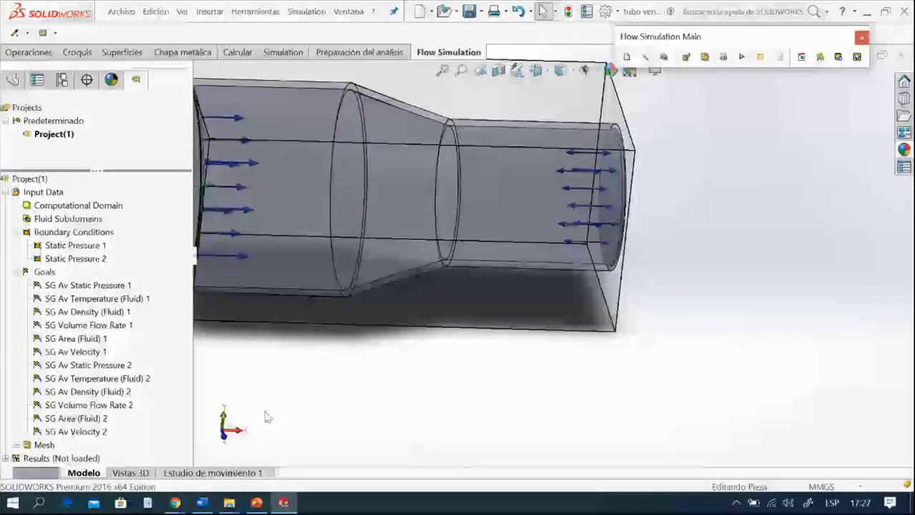
Step: Create the computational mesh for the pipe reducer's flow project
scroll(269, 419, down, 2)
key(f)
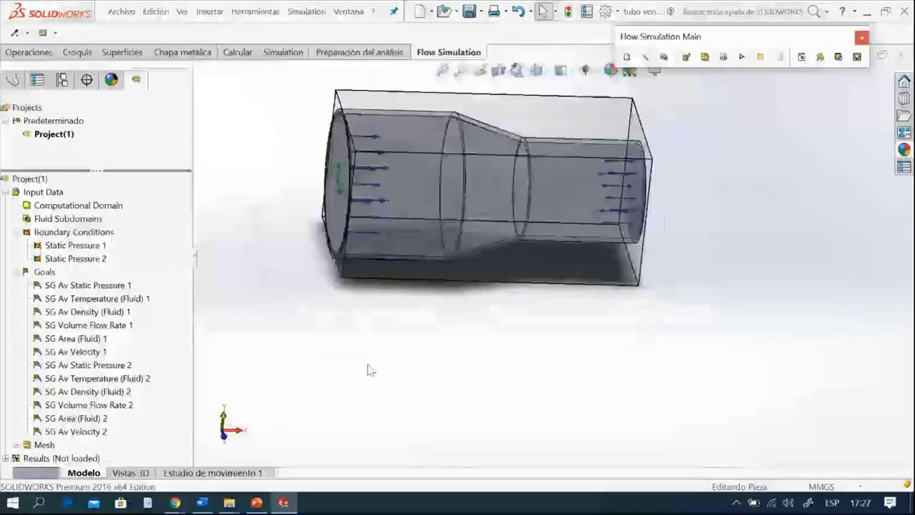
right_click(41, 446)
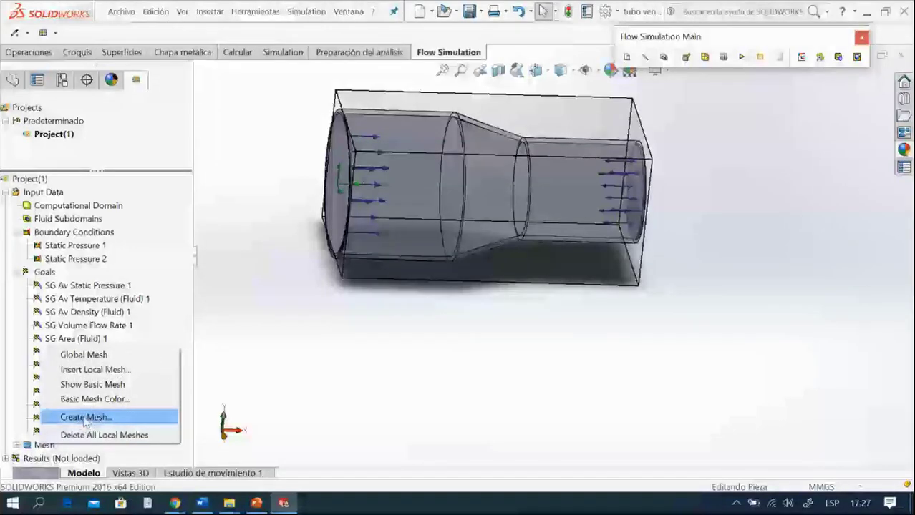
click(84, 417)
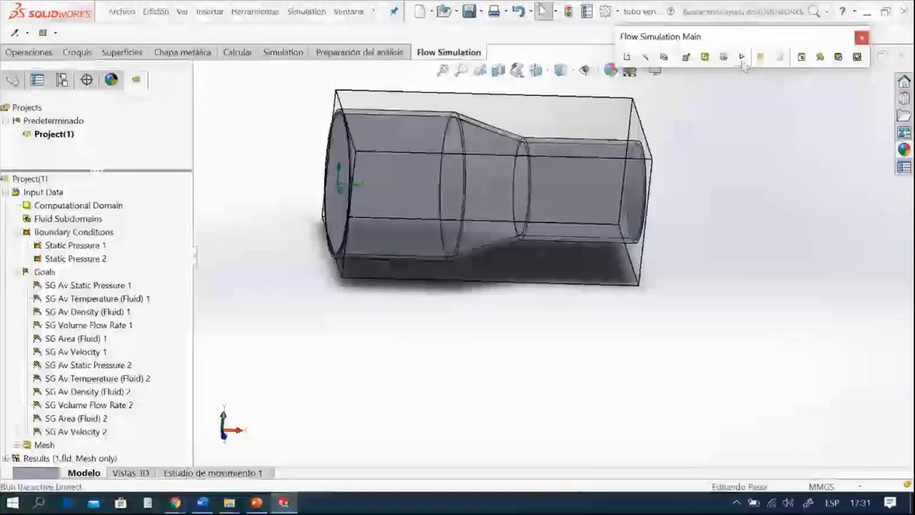
Step: Run the meshed project as a new calculation and close the solver once it finishes
click(741, 57)
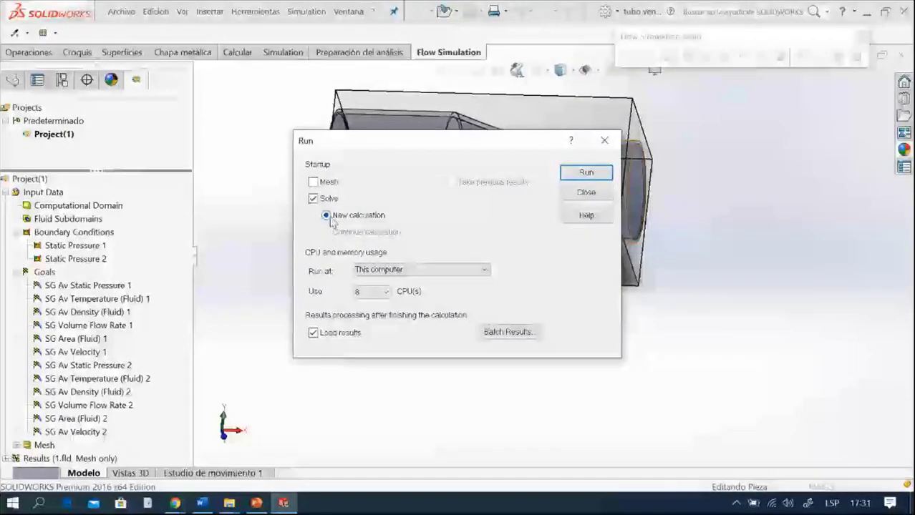
click(585, 172)
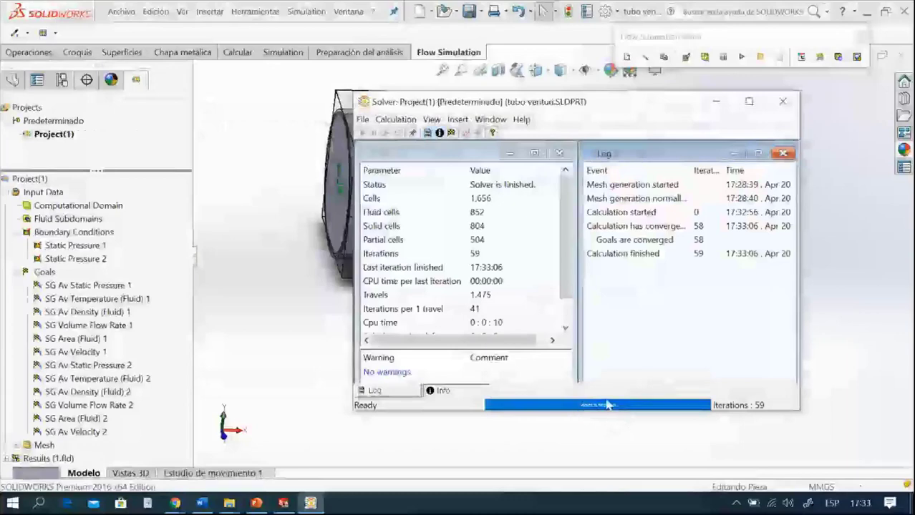
click(783, 101)
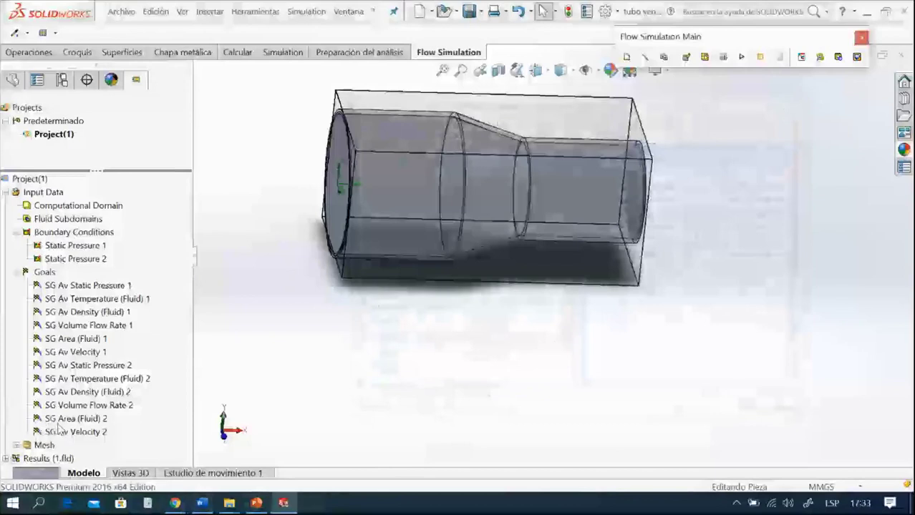
Step: Insert a goal plot covering all goals from the results, export it to Excel, and maximize the resulting workbook
click(7, 459)
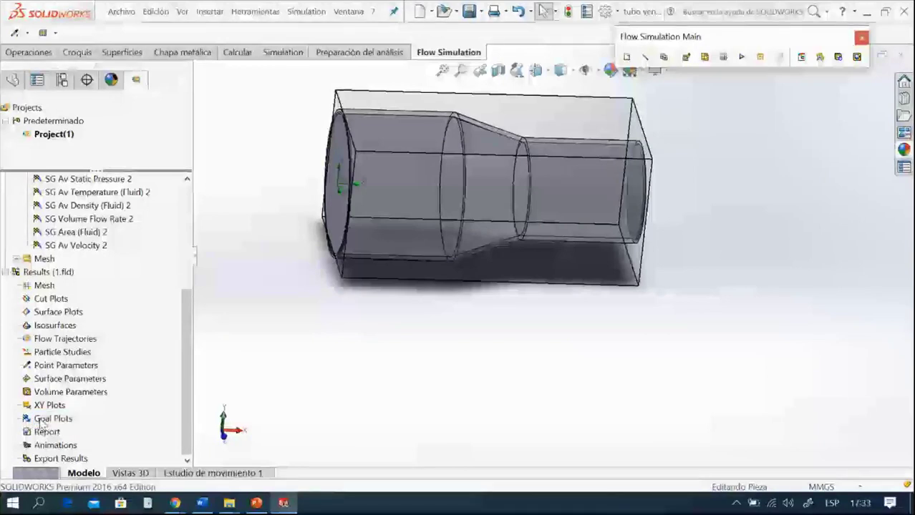
right_click(41, 423)
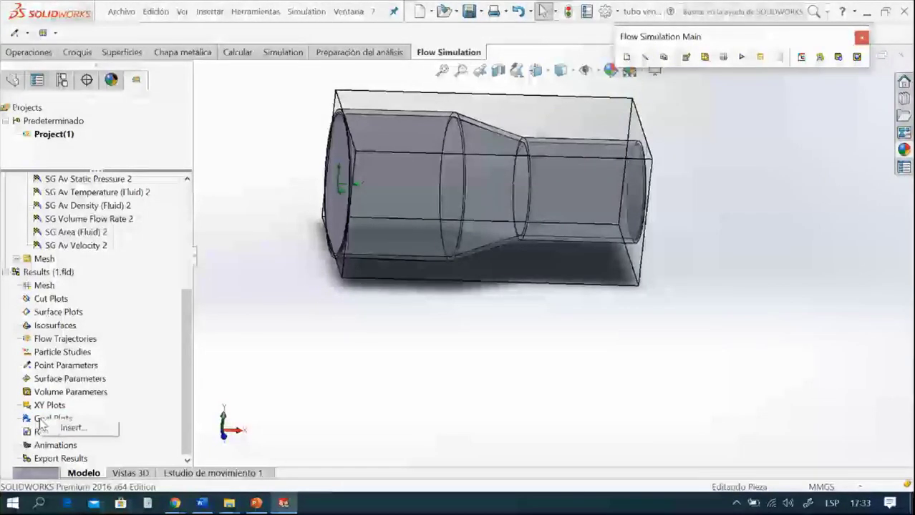
click(71, 428)
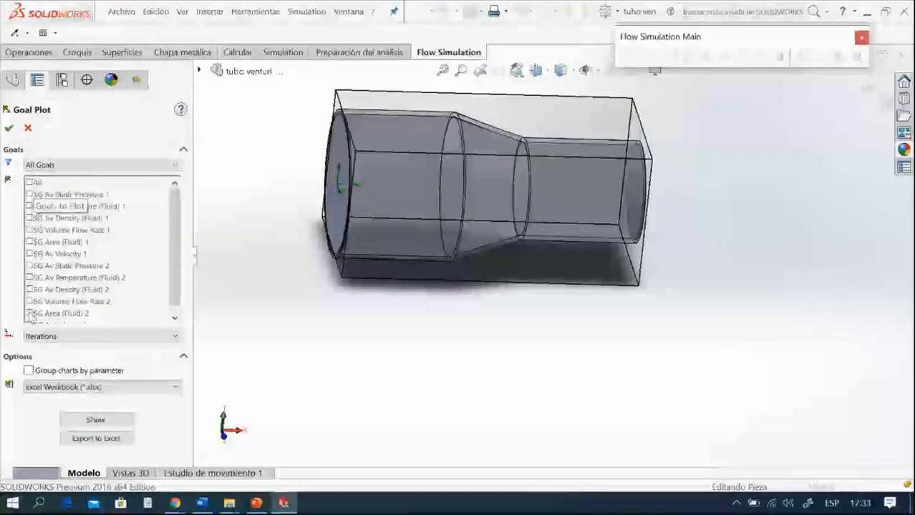
click(29, 183)
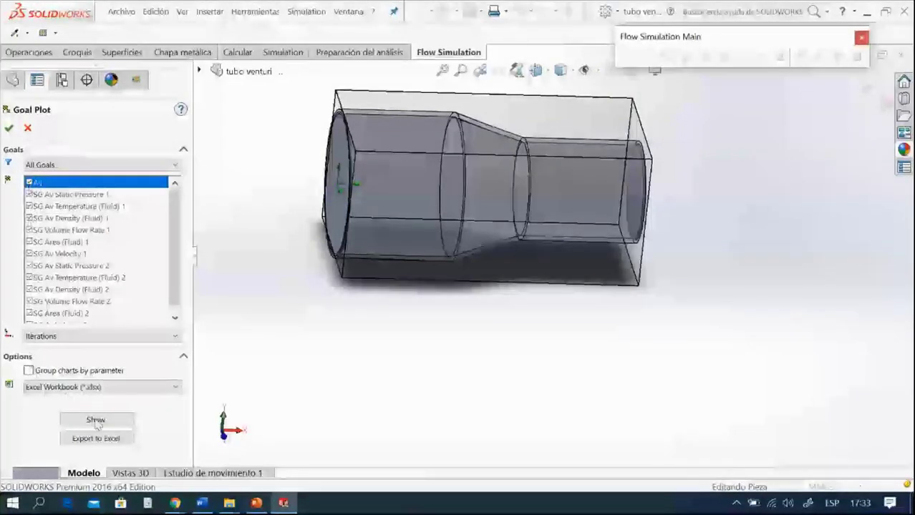
click(94, 443)
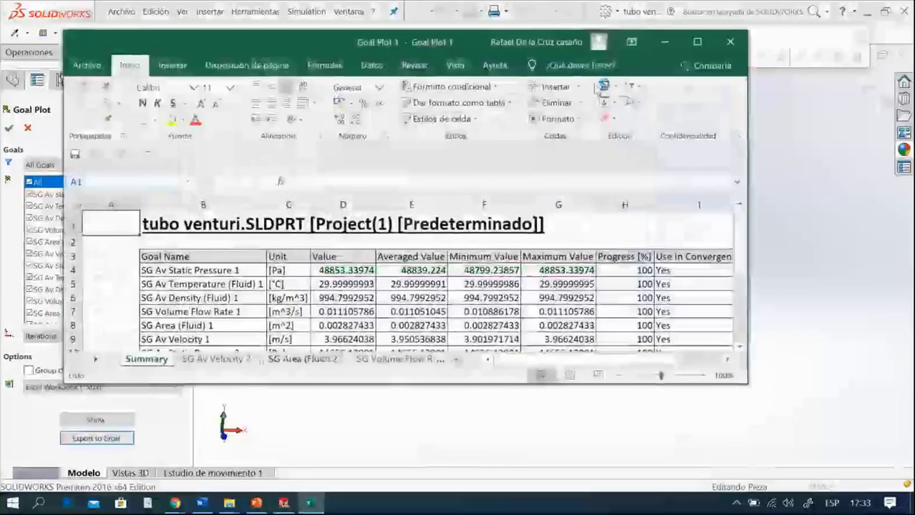
click(697, 41)
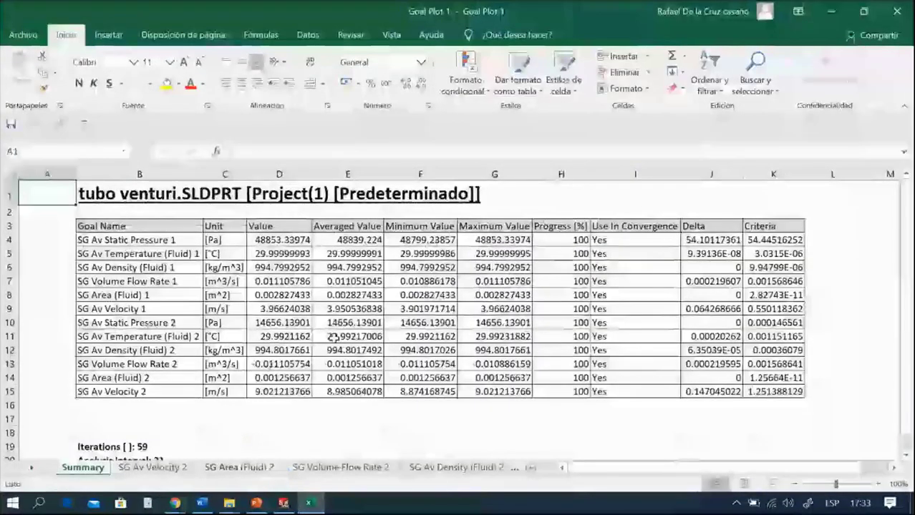
Step: Examine the value, average, minimum and maximum figures of the surface goals in the Summary sheet
click(304, 241)
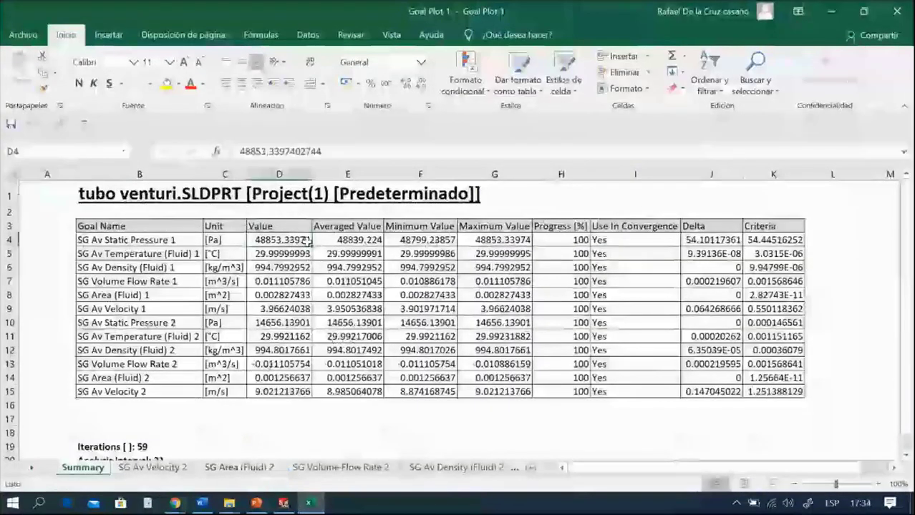
click(347, 241)
click(444, 241)
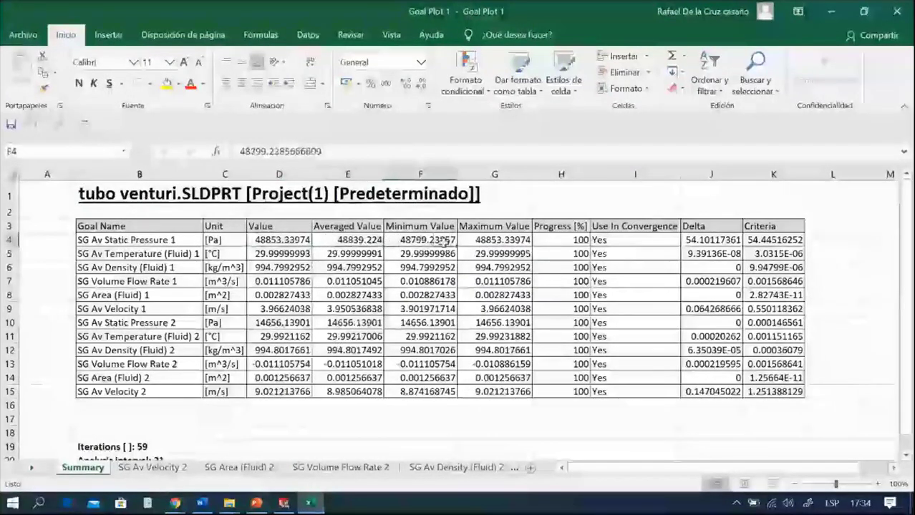
click(494, 252)
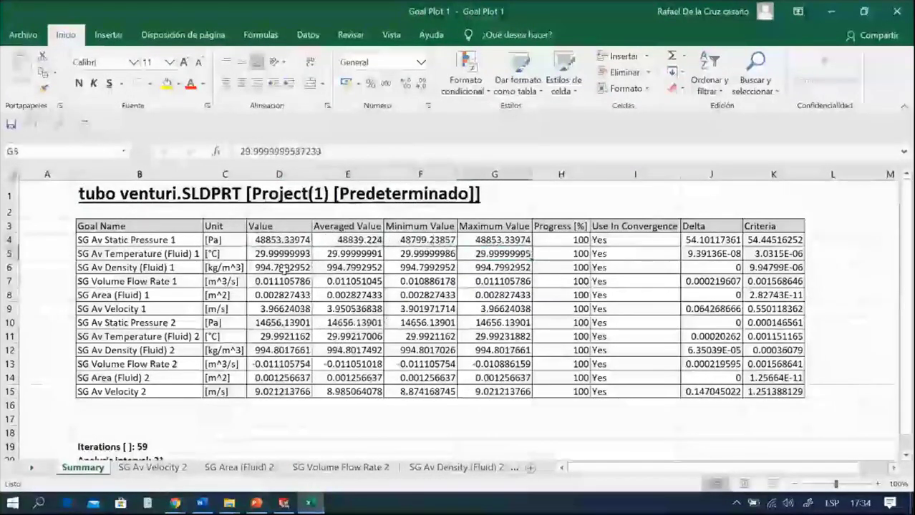
drag(261, 228, 305, 391)
click(314, 422)
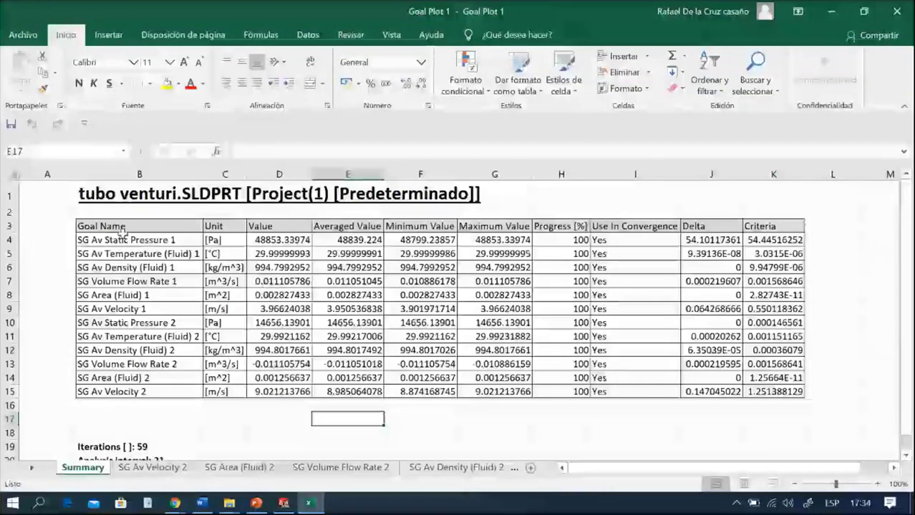
Step: Copy the summary table's Goal Name, Unit and Value columns for all goals and paste them onto blank slide 8 of the PowerPoint presentation
mouse_move(113, 227)
mouse_down()
mouse_move(272, 274)
mouse_move(275, 392)
mouse_up()
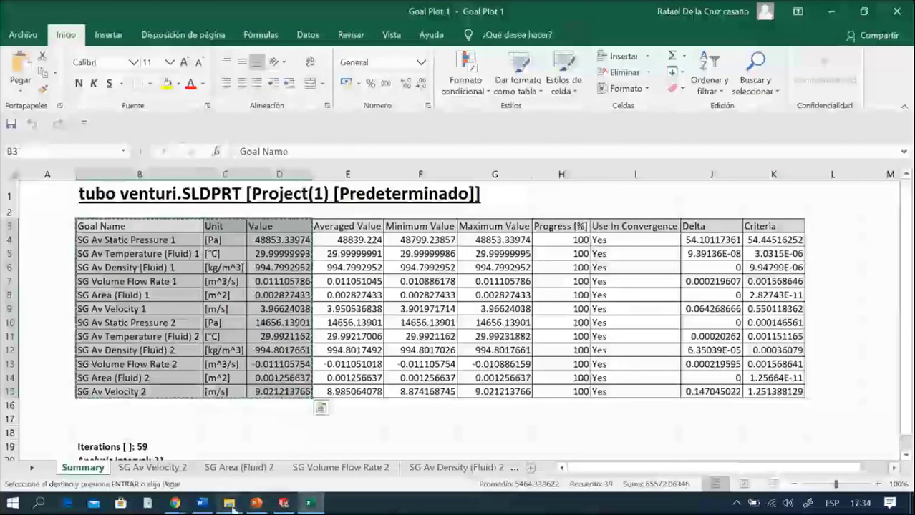
click(255, 503)
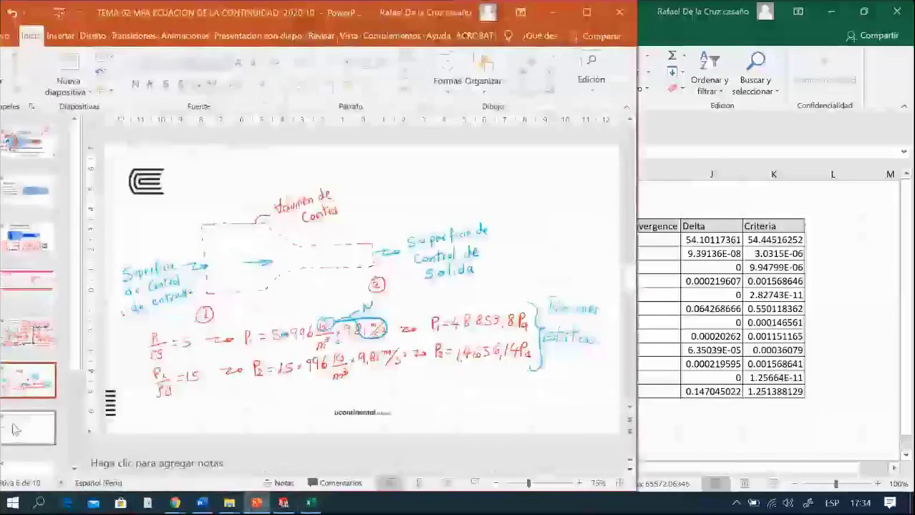
scroll(41, 429, down, 3)
click(41, 429)
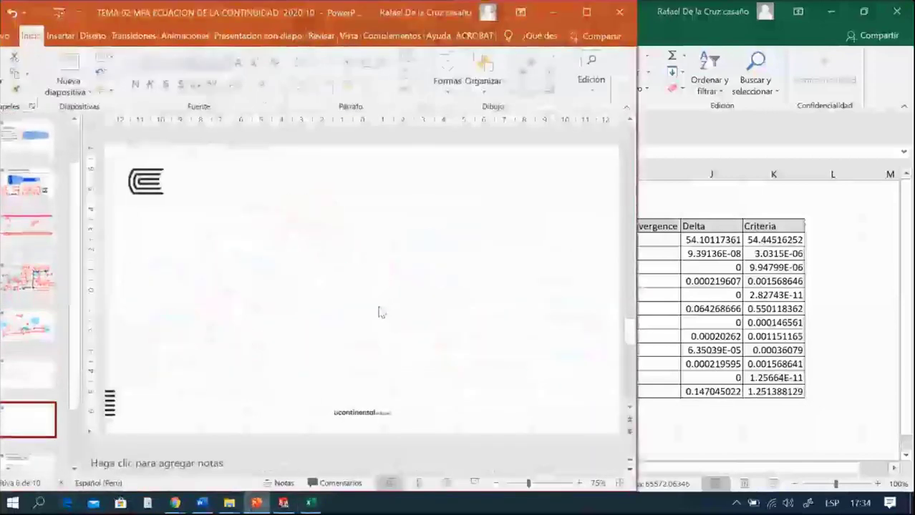
text(Goal Name	Unit	Value SG Av Static Pressure 1	[Pa]	48853.33974 SG Av Temperature (Fluid) 1	[°C]	29.99999993 SG Av Density (Fluid) 1	[kg/m^3]	994.7992952 SG Volume Flow Rate 1	[m^3/s]	0.011105786 SG Area (Fluid) 1	[m^2]	0.002827433 SG Av Velocity 1	[m/s]	3.9662403 SG Av Static Pressure 2	[Pa]	14656.13901 SG Av Temperature (Fluid) 2	[°C]	29.9921162 SG Av Density (Fluid) 2	[kg/m^3]	994.8017681 SG Volume Flow Rate 2	[m^3/s]	-0.011105754 SG Area (Fluid) 2	[m^2]	0.001256637 SG Av Velocity 2	[m/s]	9.021213766)
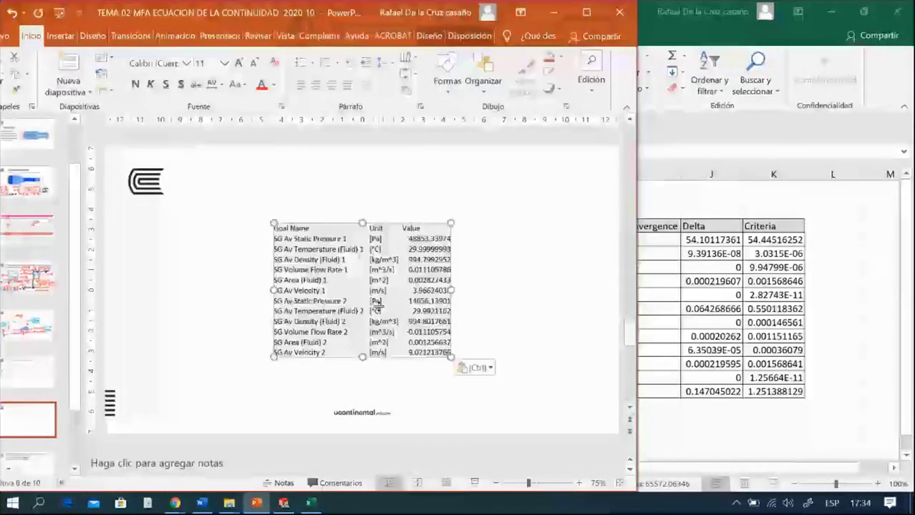
Step: Enlarge the pasted goal results table on slide 8 to fill most of the slide's height, and maximize the PowerPoint window
drag(450, 357, 532, 399)
drag(273, 223, 216, 181)
drag(351, 206, 352, 195)
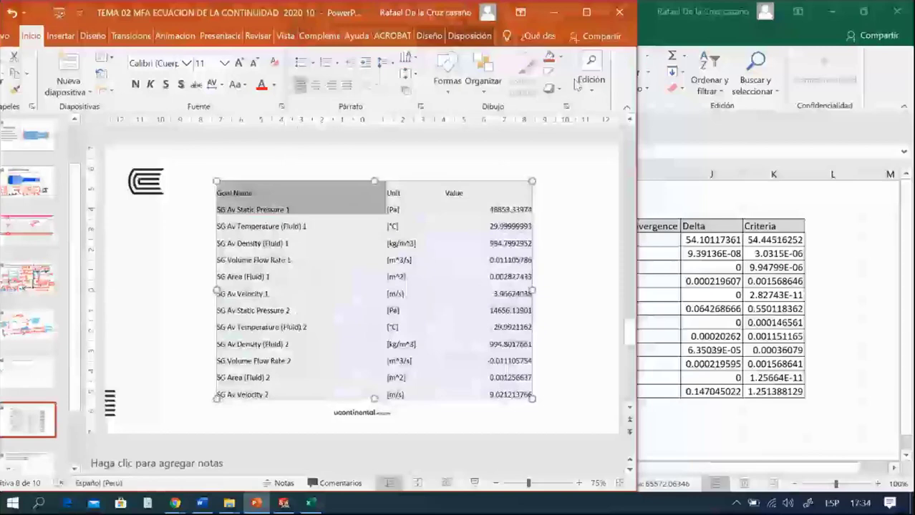
click(586, 13)
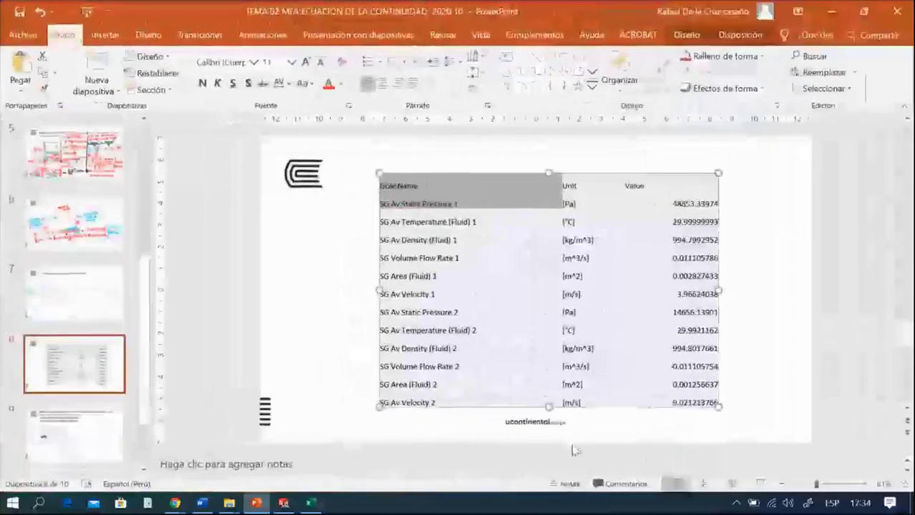
click(581, 385)
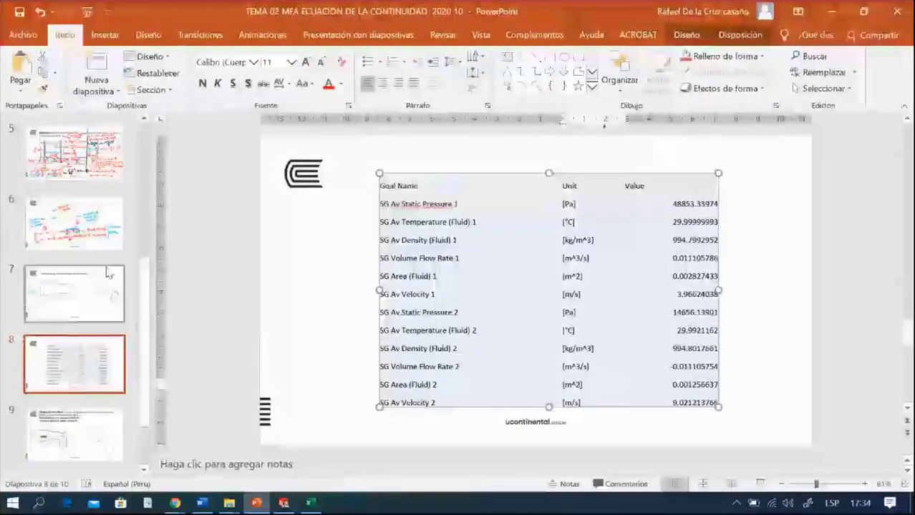
Step: Start the slide show from the PROBLEMA 01 slide to review the hand-calculated flow rates, and advance through the slides that follow it
click(95, 172)
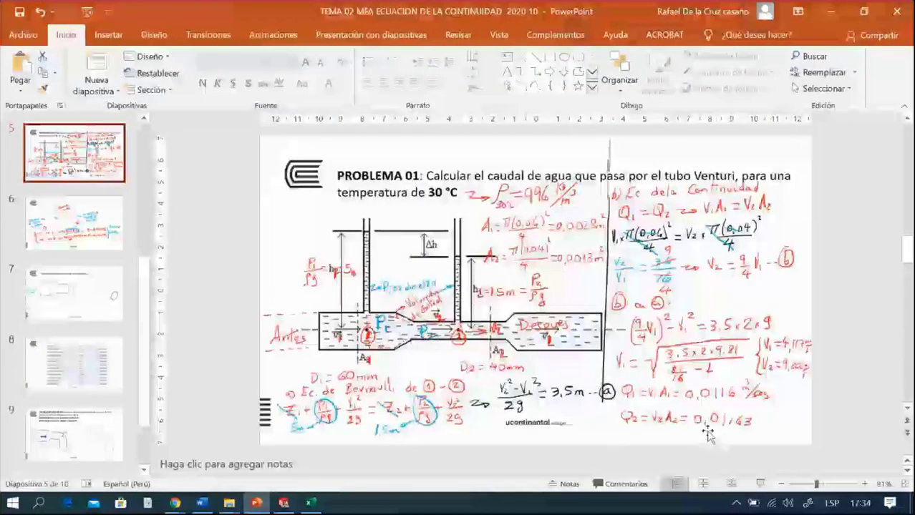
click(753, 486)
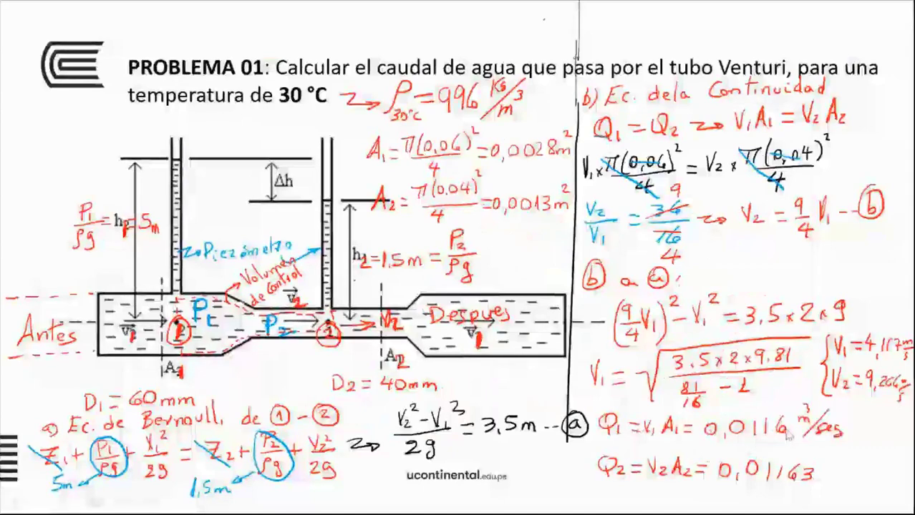
key(Right)
key(Right)
key(Right)
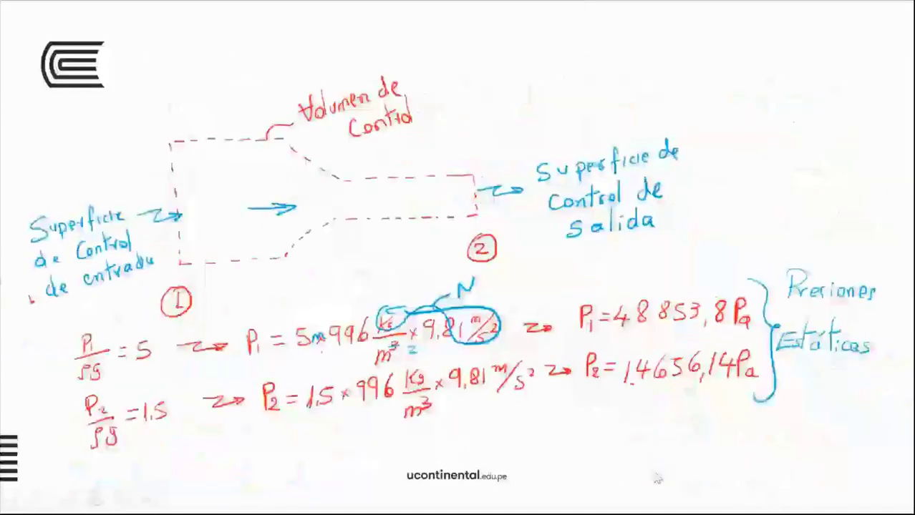